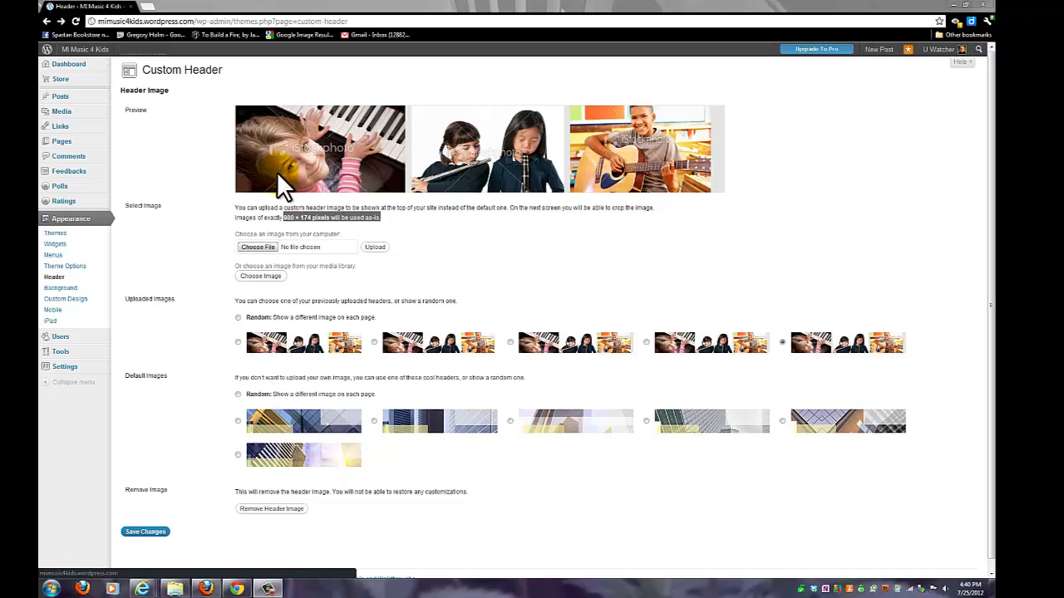
Step: Switch to Photoshop and start a new document named header-wp-nature
left_click(293, 218)
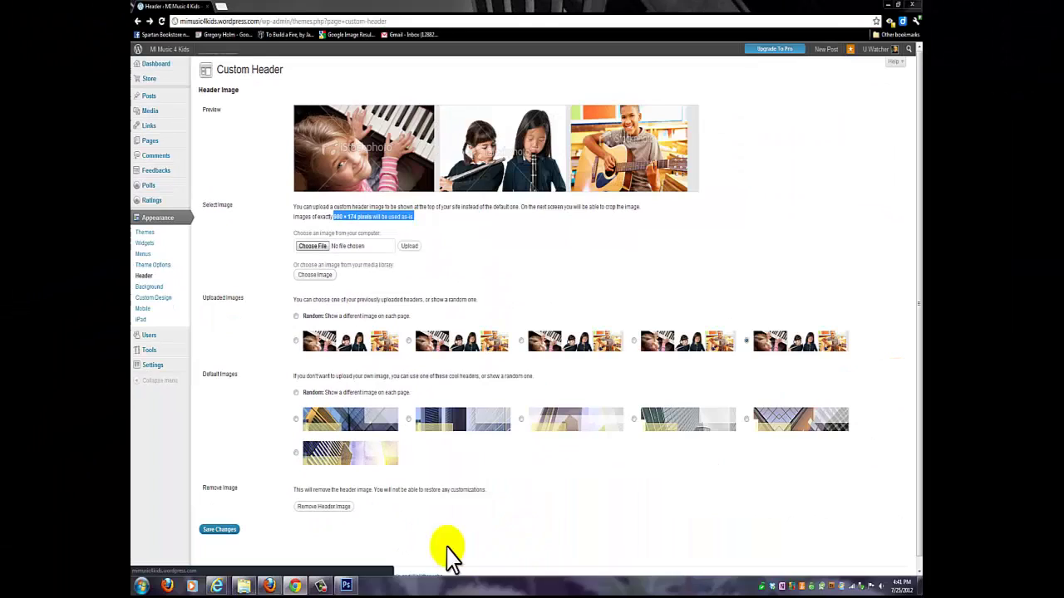
left_click(346, 586)
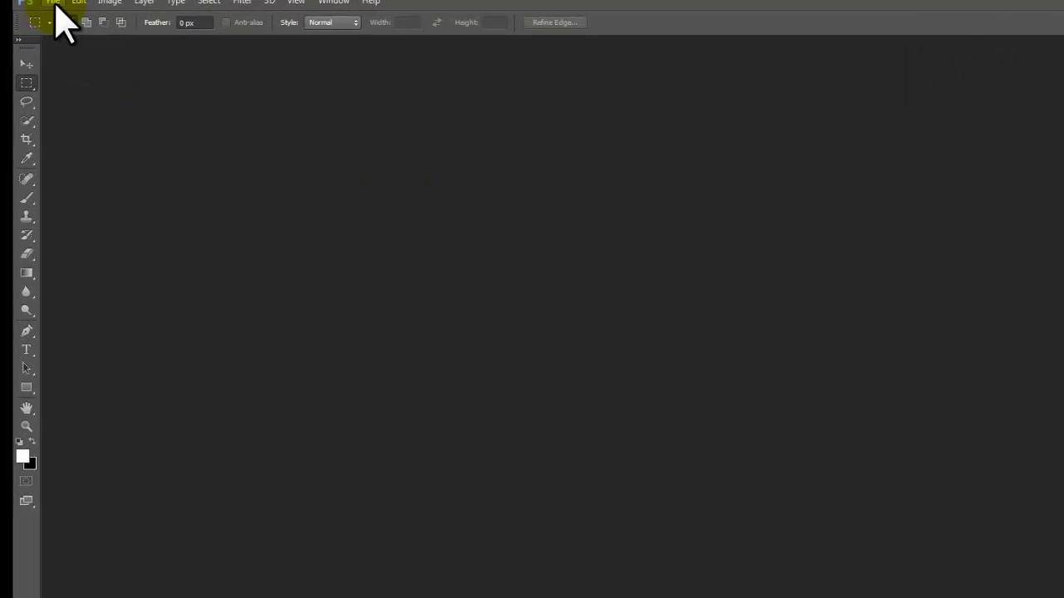
left_click(139, 15)
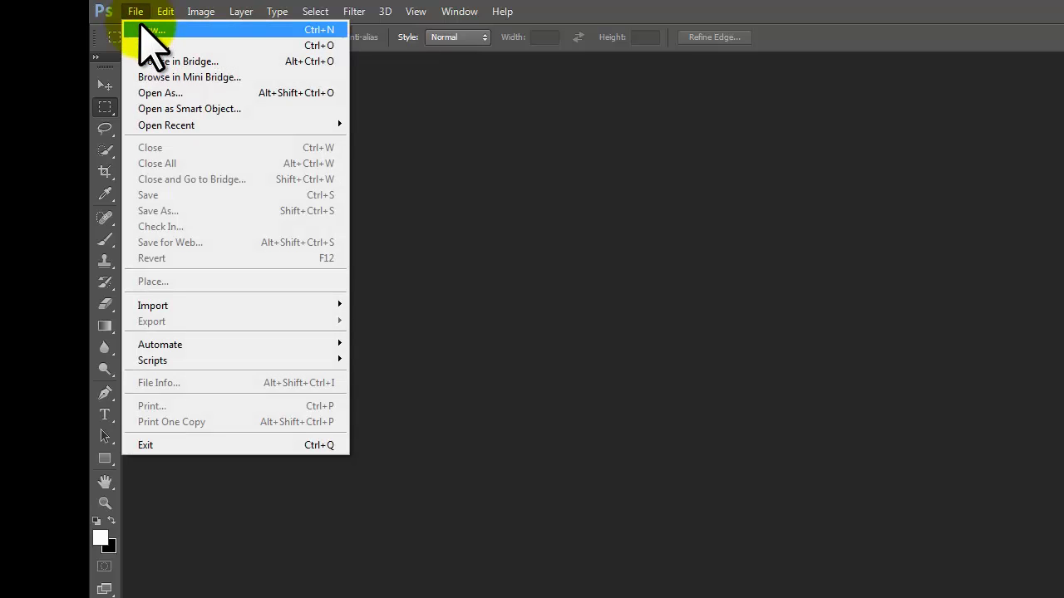
left_click(143, 29)
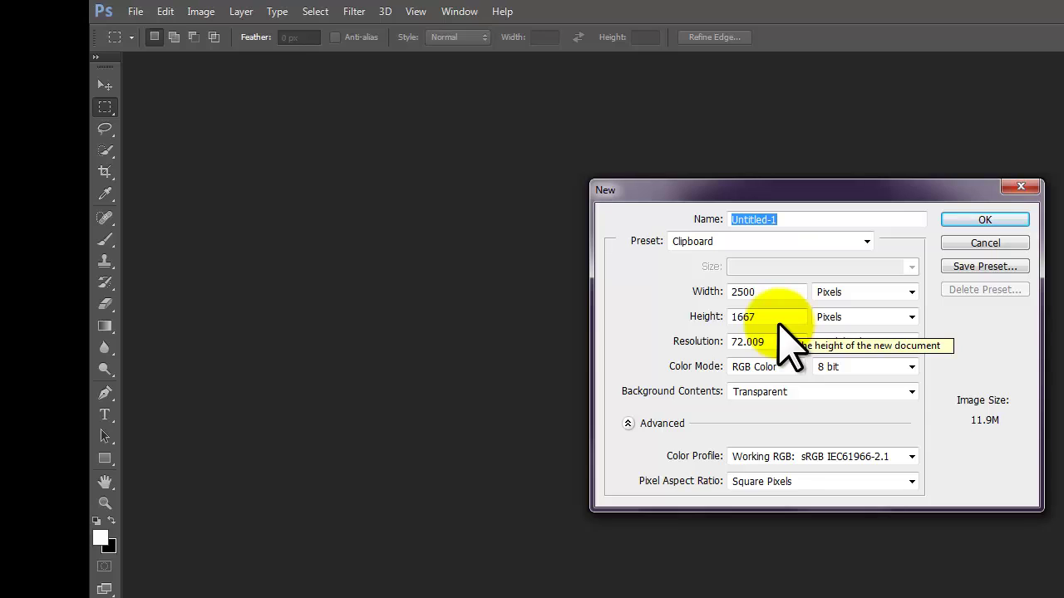
type("header-")
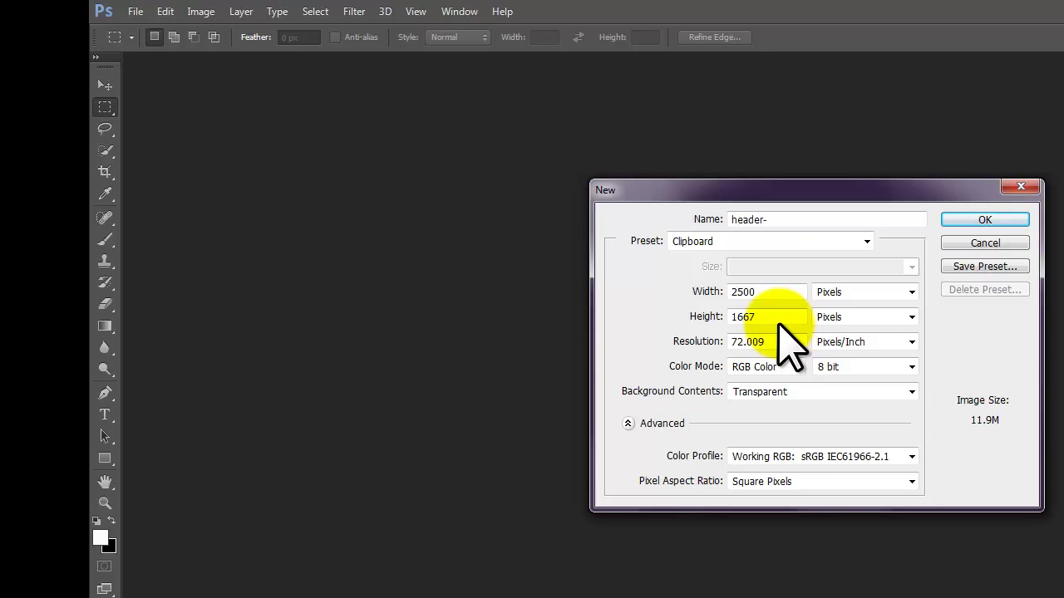
type("wp-nature")
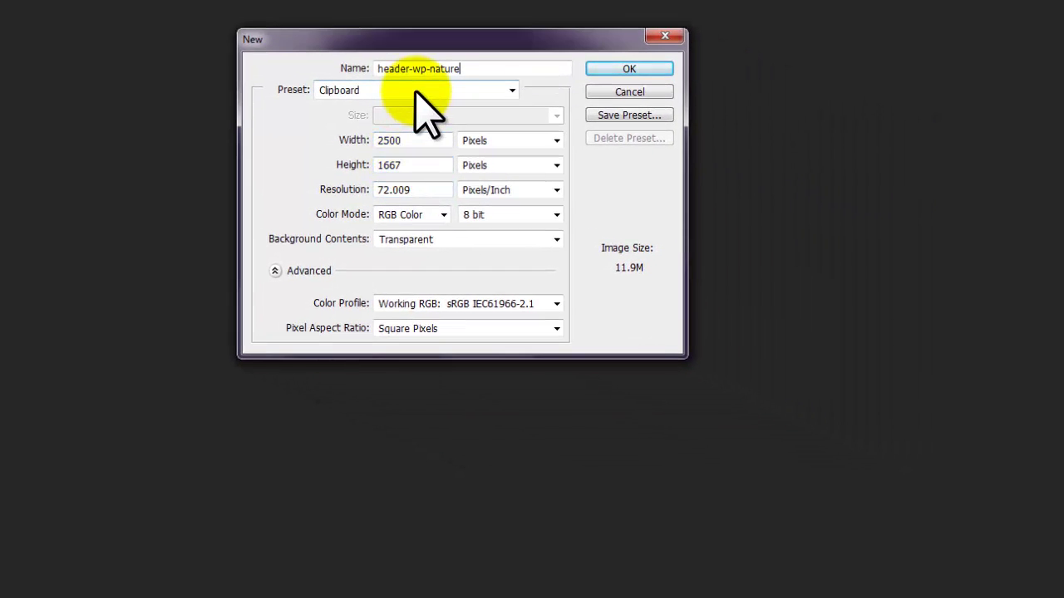
Step: Apply the Default Photoshop Size preset and set the width and height units to pixels
left_click(510, 90)
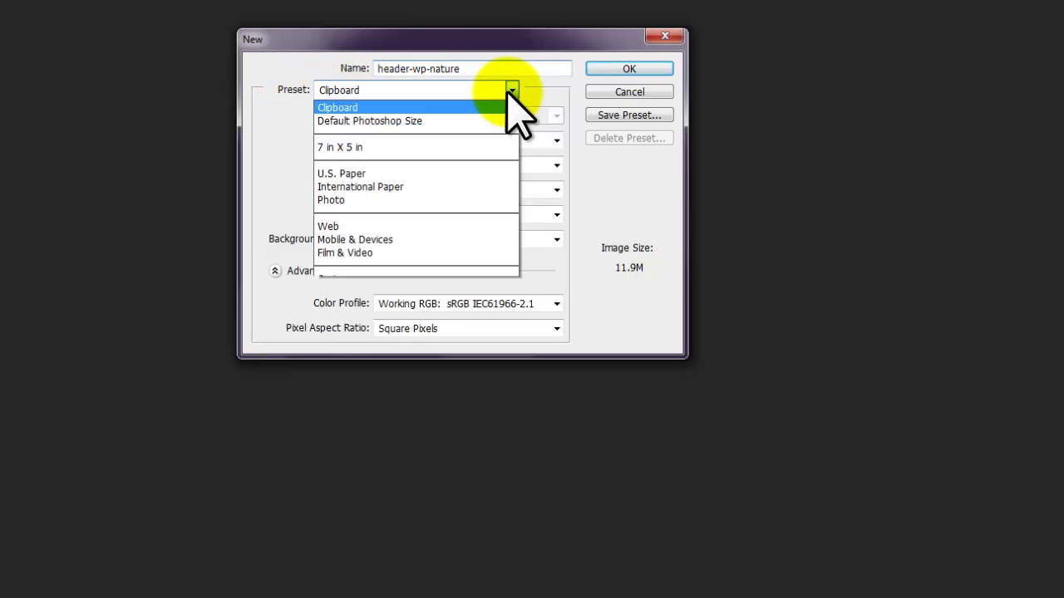
left_click(438, 121)
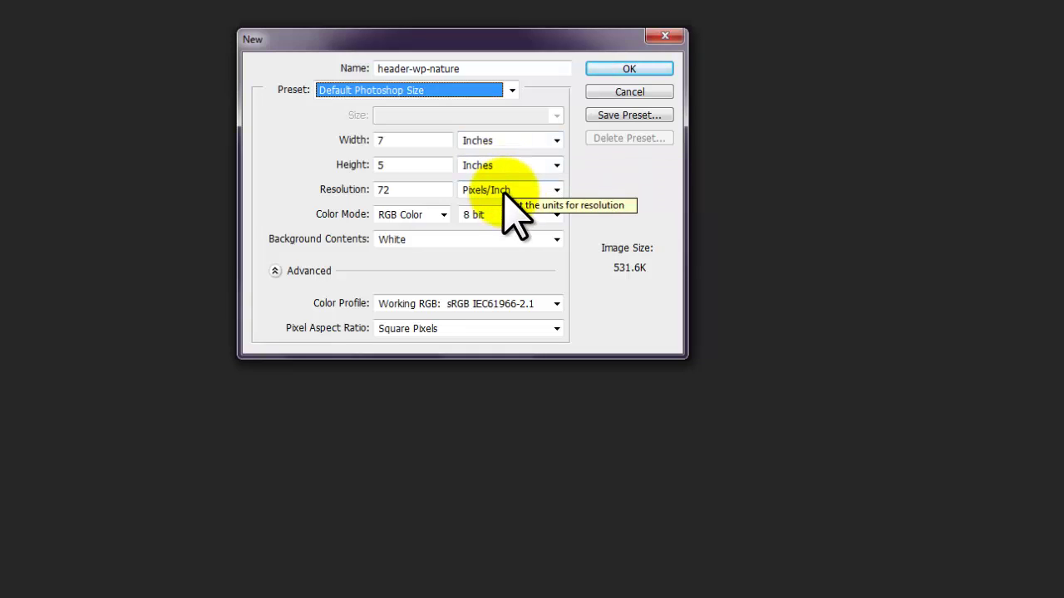
left_click(556, 141)
left_click(524, 155)
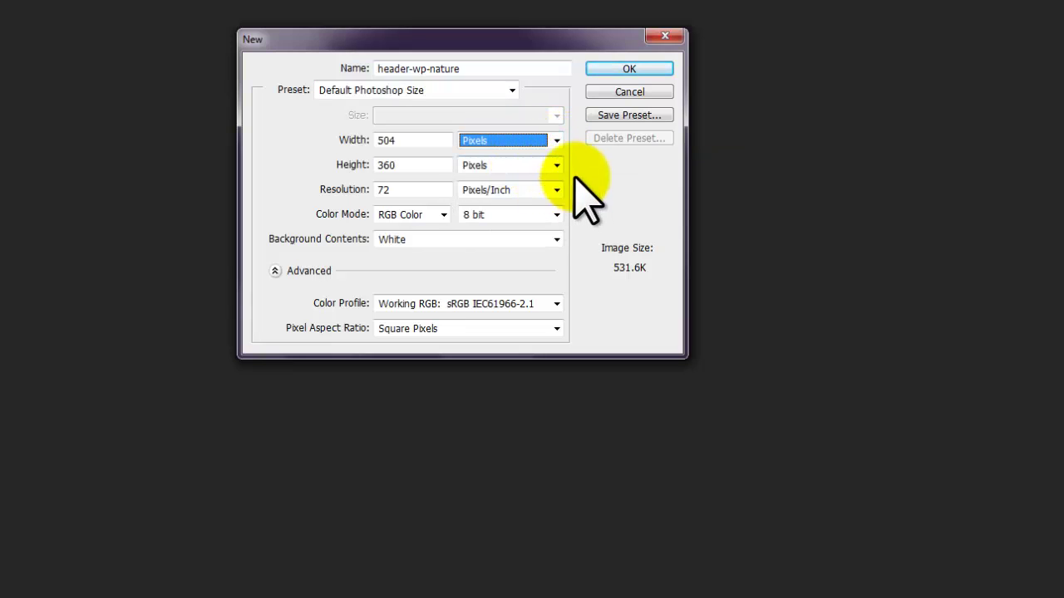
left_click(556, 165)
left_click(549, 166)
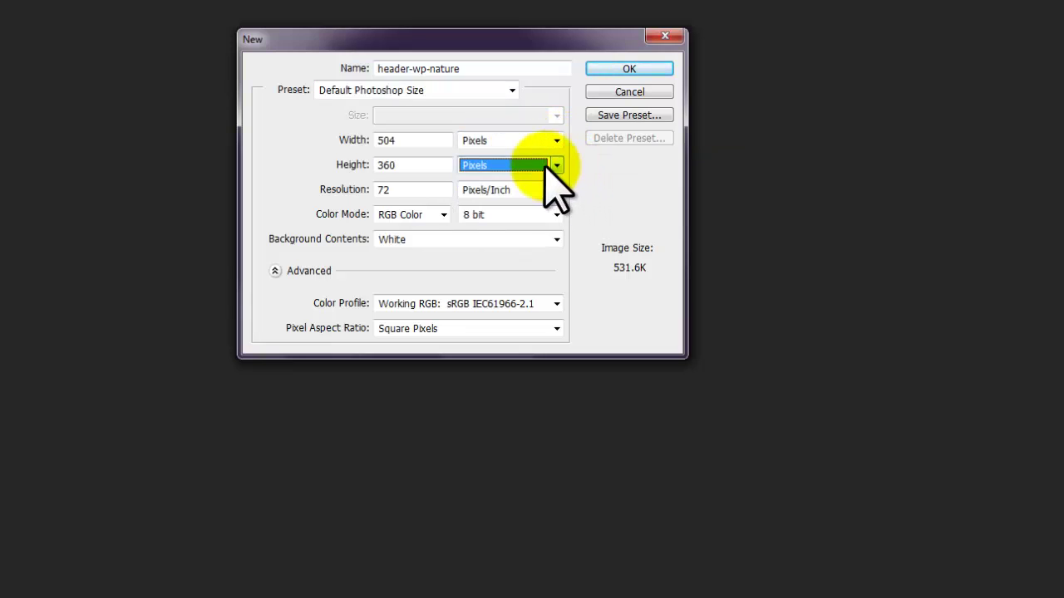
left_click(553, 166)
left_click(507, 171)
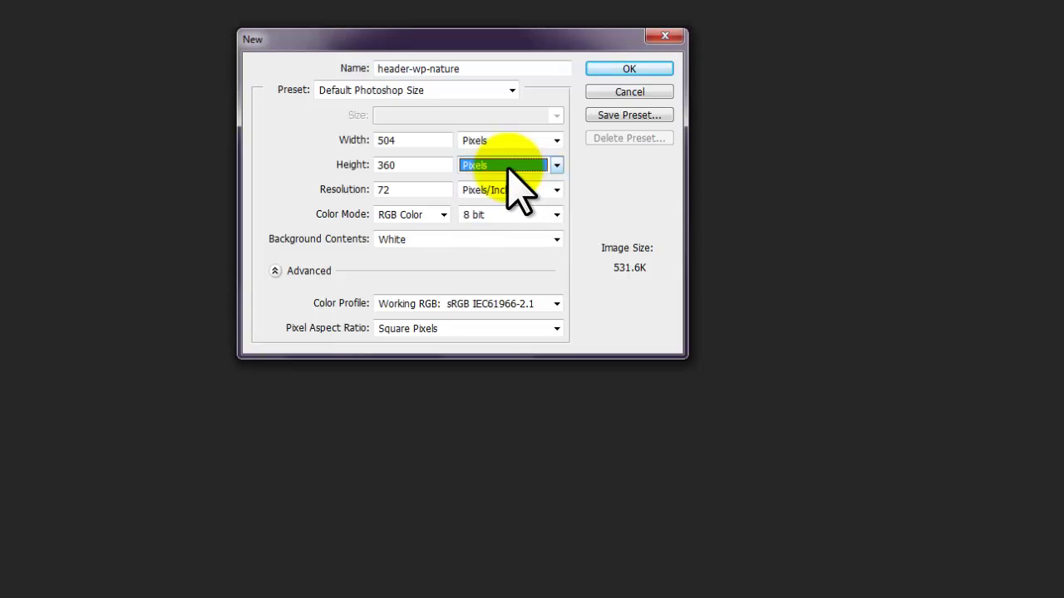
Step: Set the new document's width to 980 pixels and height to 174 pixels
left_click(361, 138)
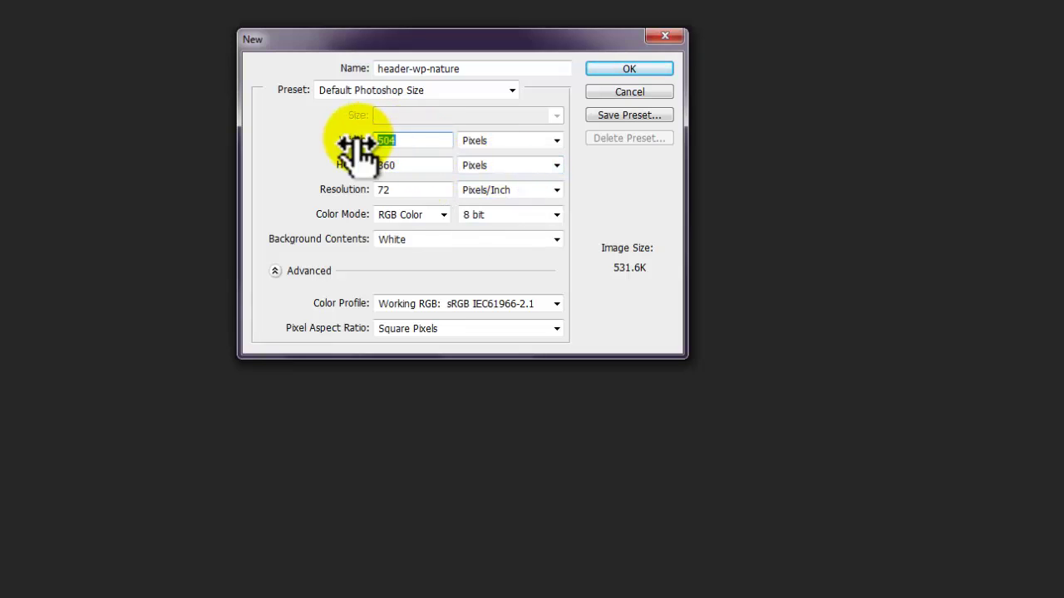
left_click_drag(358, 149, 408, 161)
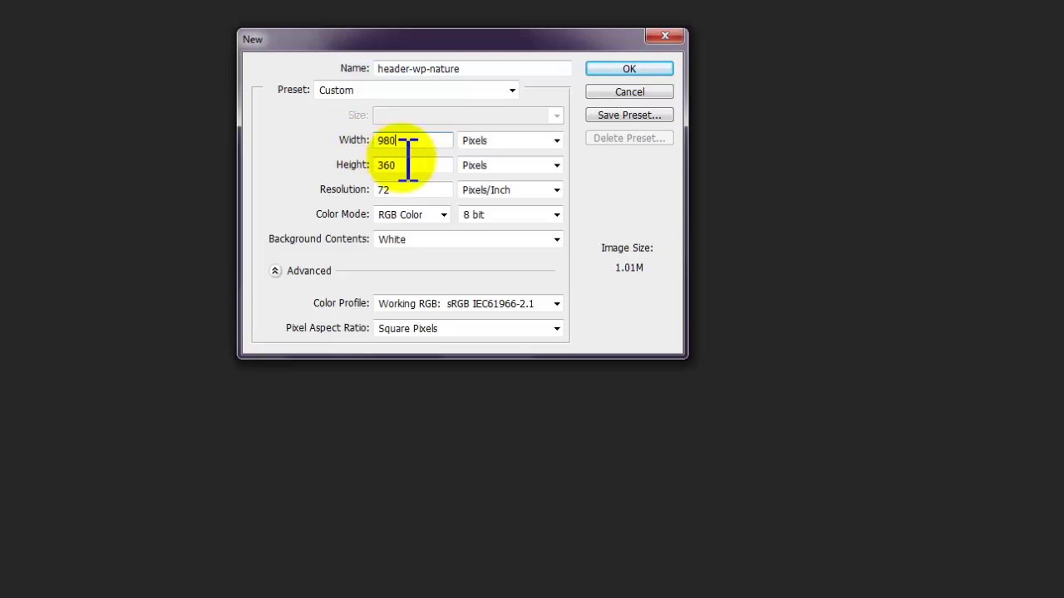
double_click(410, 168)
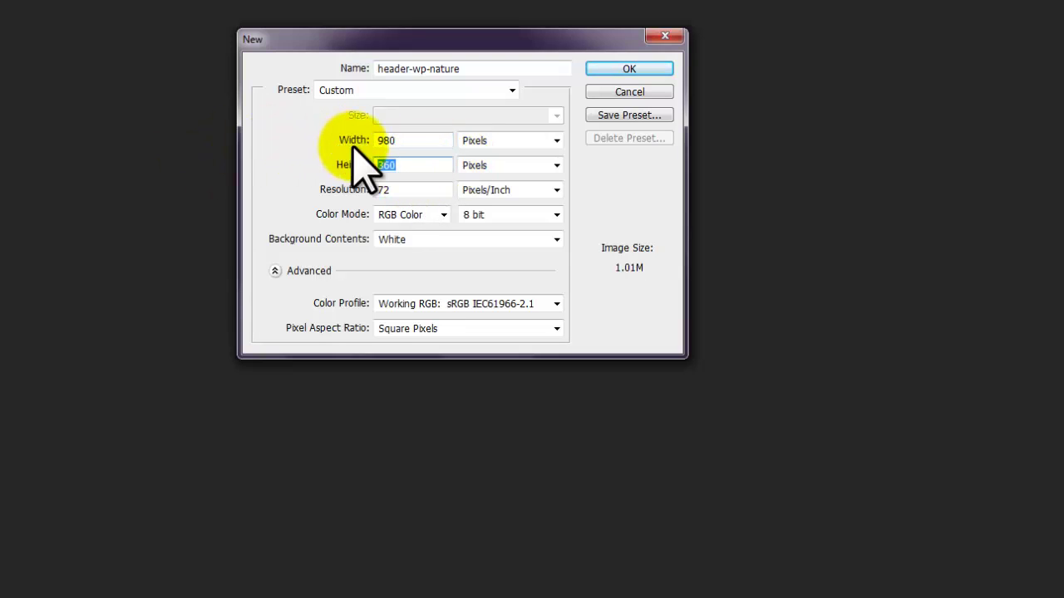
type("174")
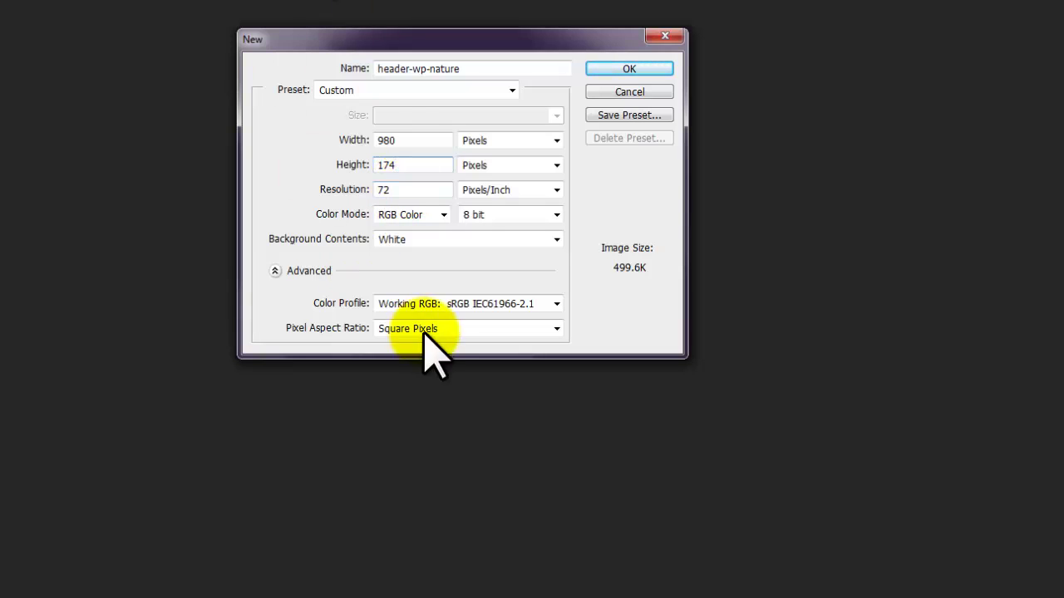
Step: Try CMYK Color as the new document's color mode and return it to RGB Color
left_click(443, 215)
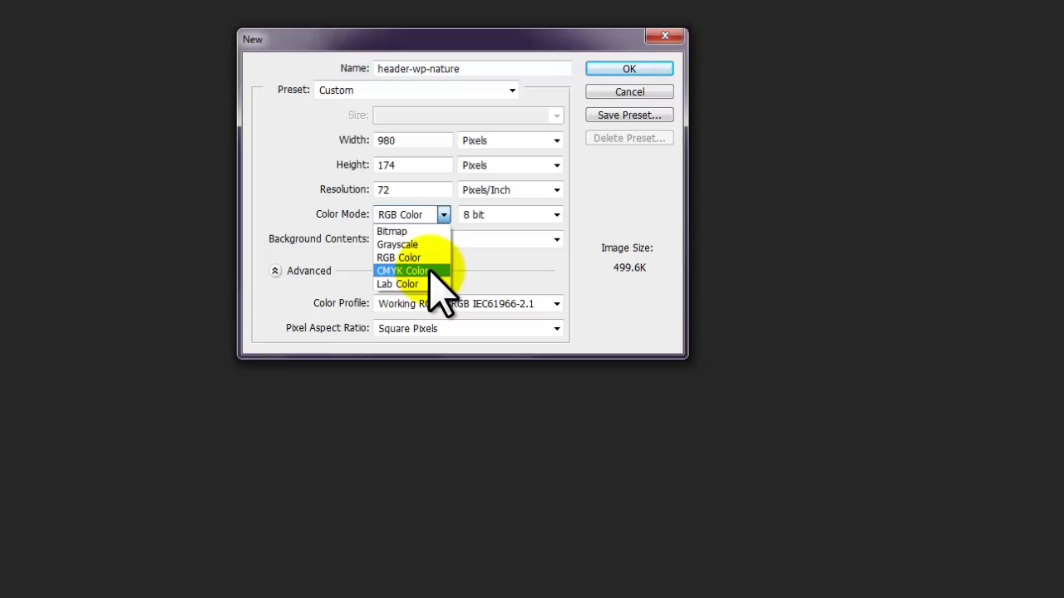
left_click(431, 270)
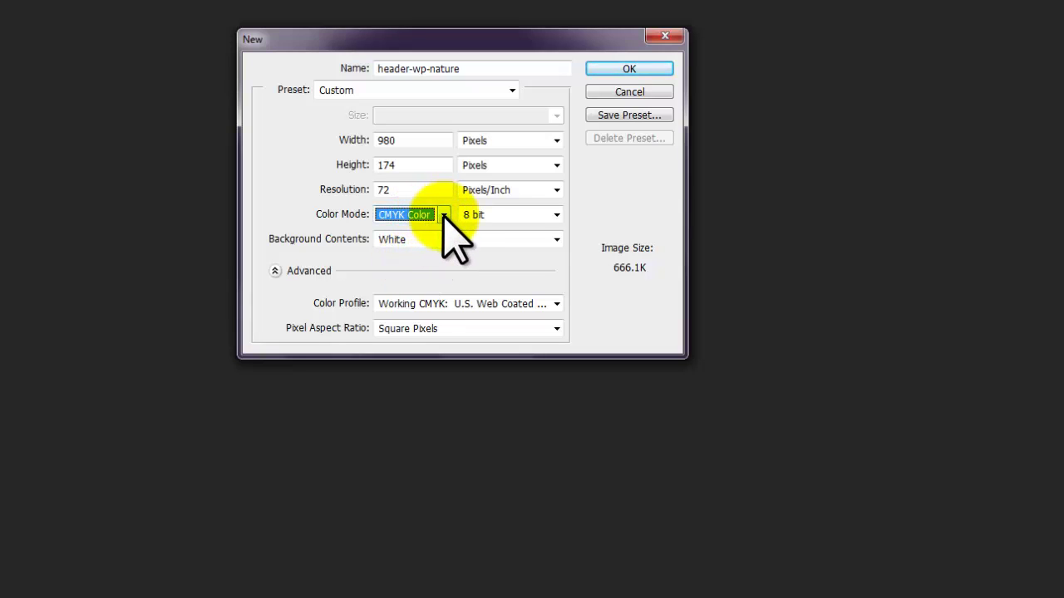
left_click(445, 217)
left_click(410, 256)
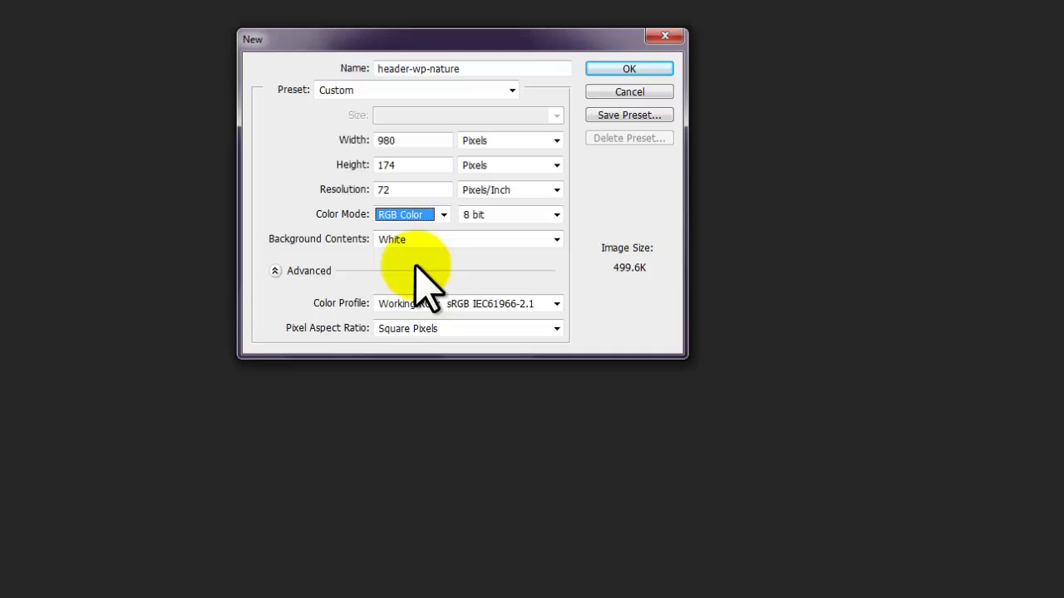
Step: Set the background contents to Transparent and create the document
left_click(557, 240)
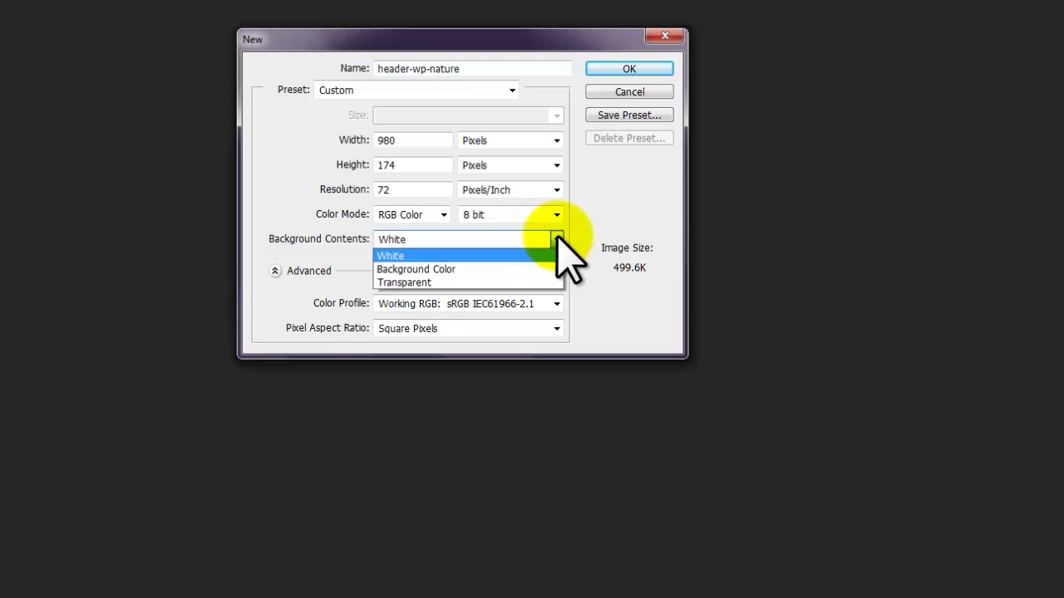
left_click(492, 281)
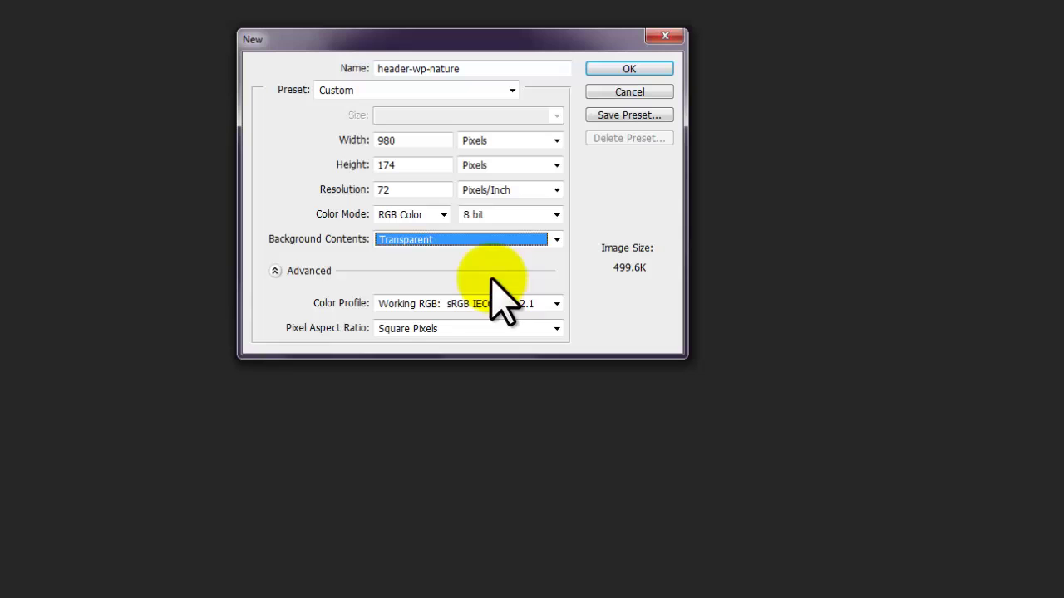
left_click(605, 67)
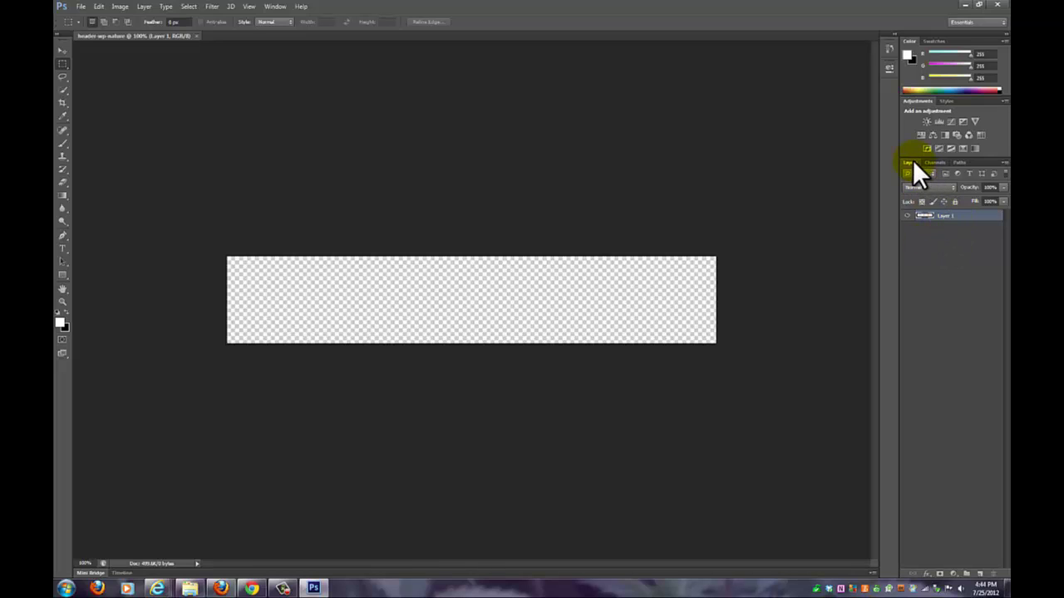
Step: Duplicate Layer 1 and delete the copy after toggling its visibility off and on
left_click(933, 216)
left_click_drag(989, 218, 981, 573)
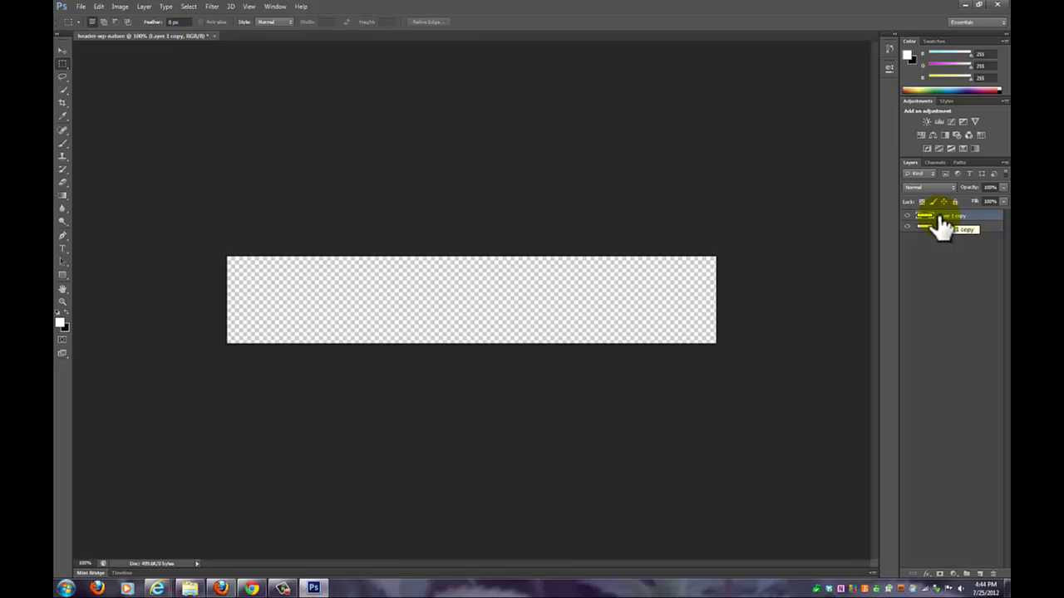
left_click(908, 215)
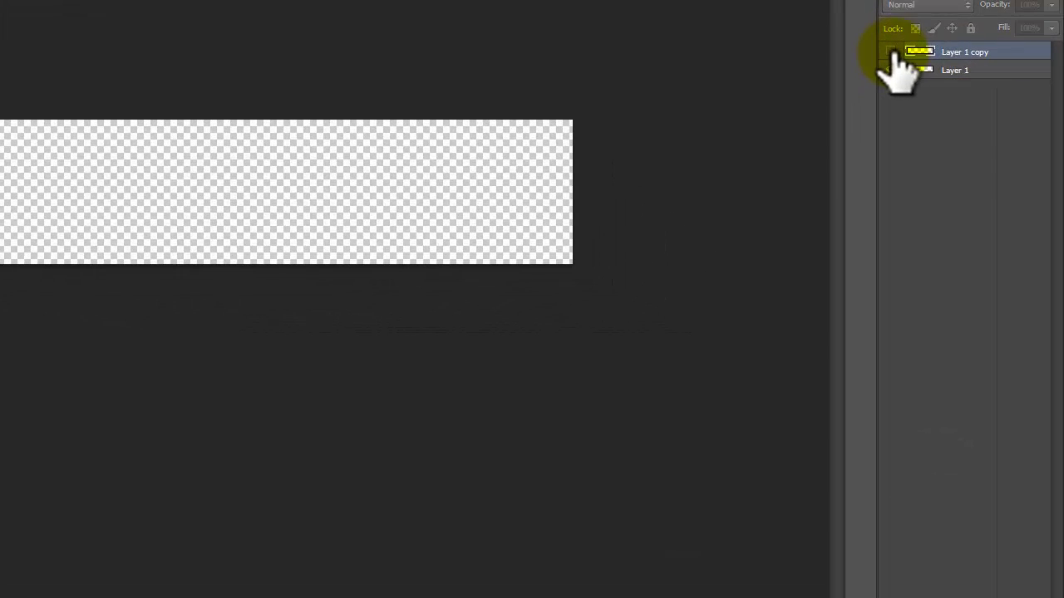
left_click(891, 52)
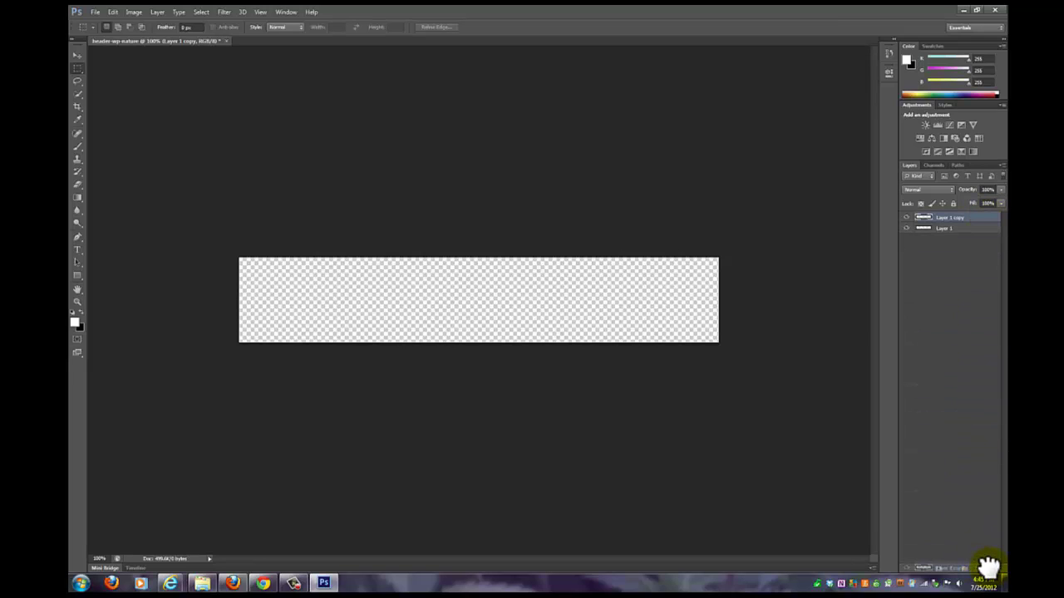
left_click_drag(988, 567, 990, 569)
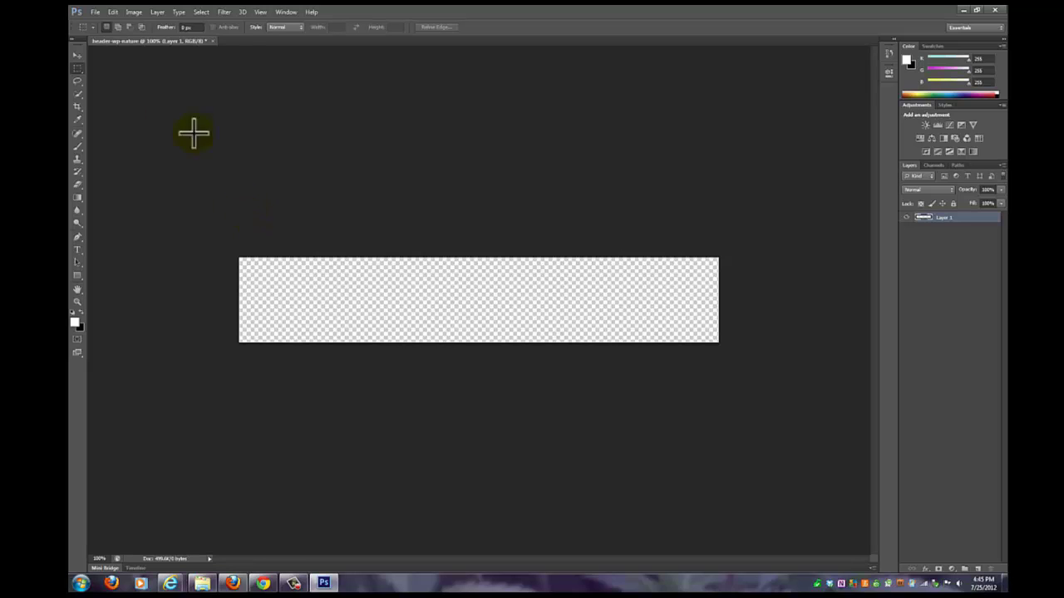
Step: Open the photo IMG_0439 from the butterfly and thistle field folder
left_click(94, 12)
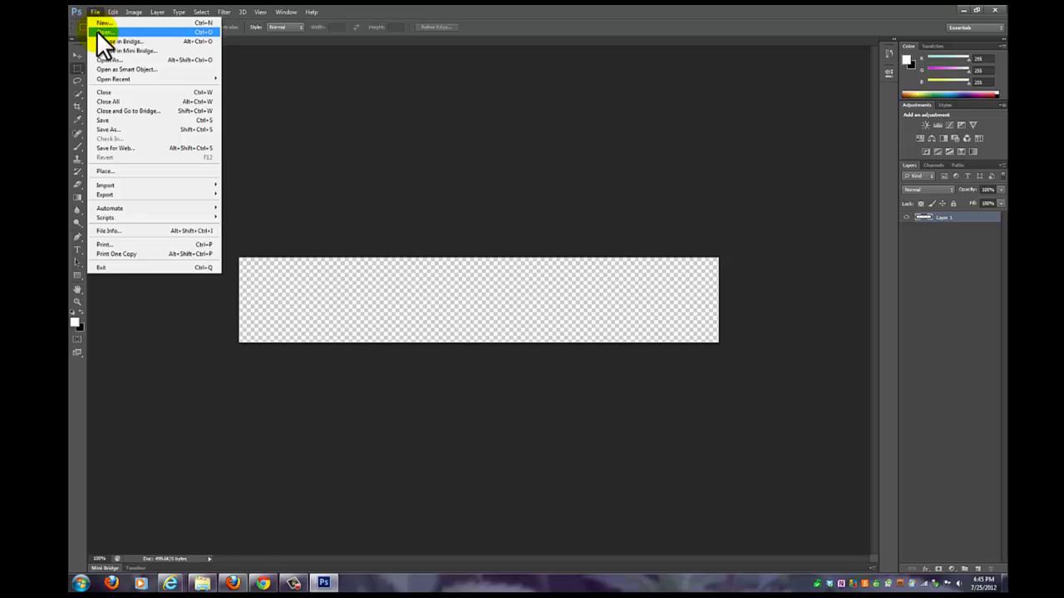
left_click(97, 31)
left_click(585, 199)
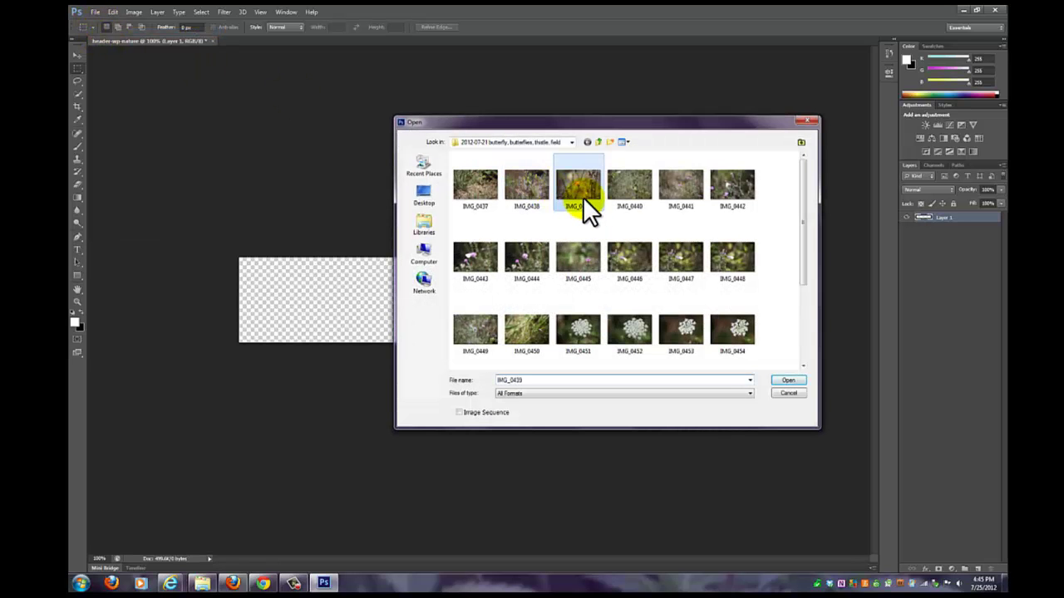
left_click(787, 382)
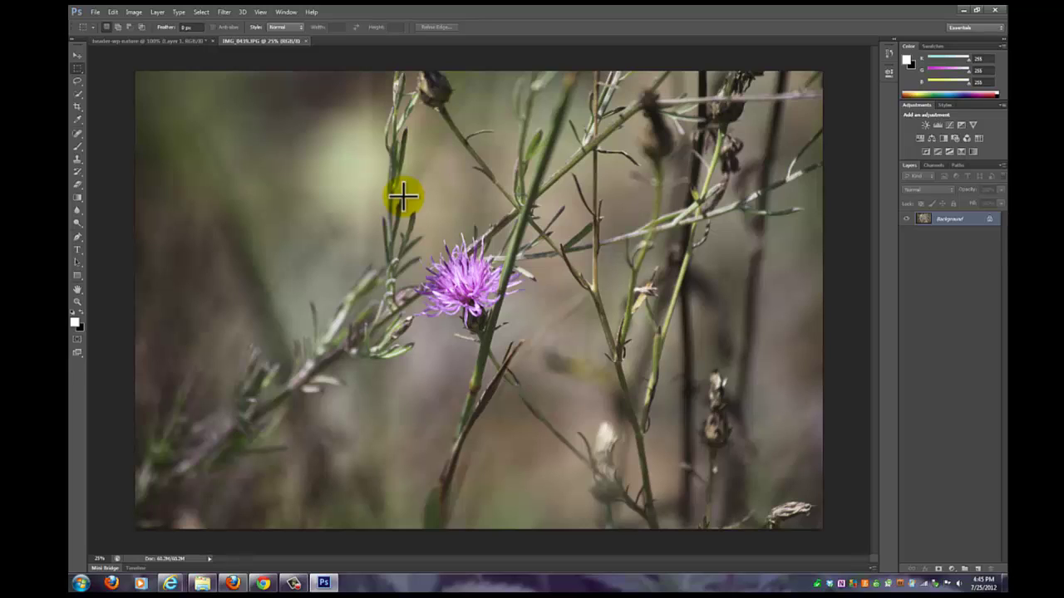
Step: Set the flower photo's image width to 2500 pixels with proportions constrained
left_click(135, 13)
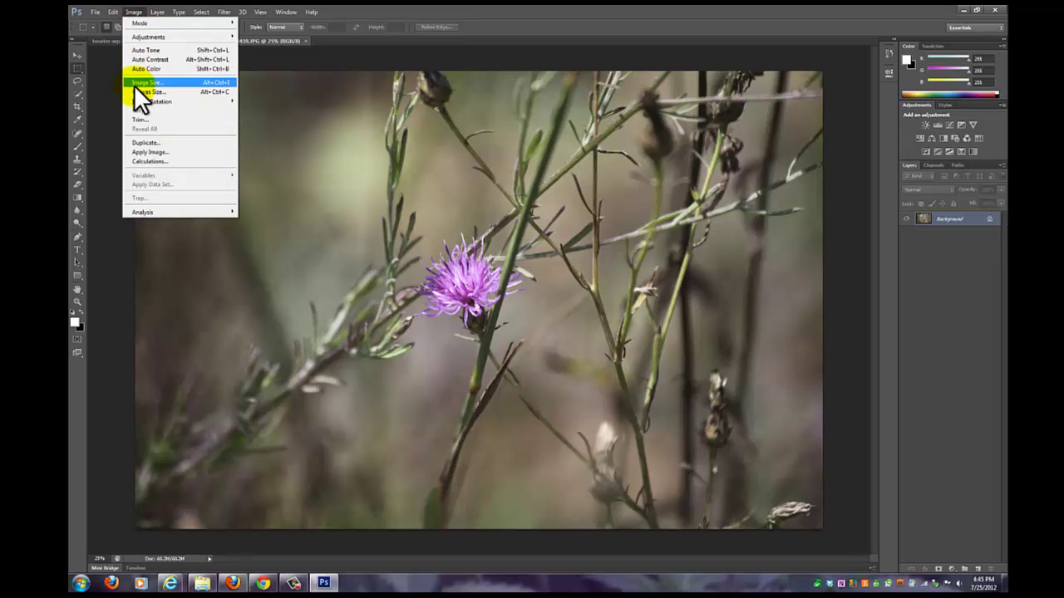
left_click(134, 85)
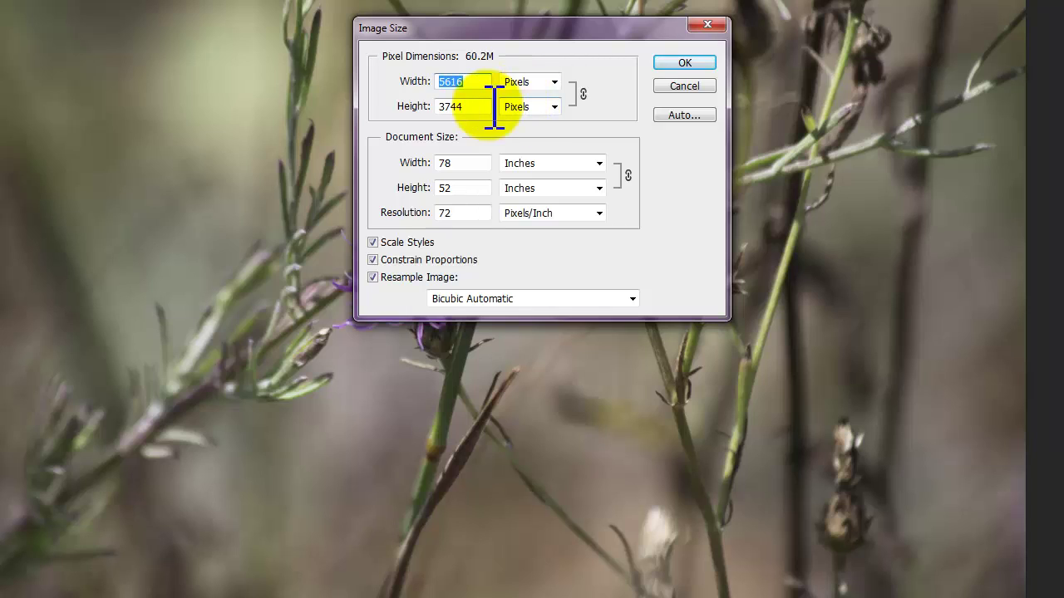
type("2500")
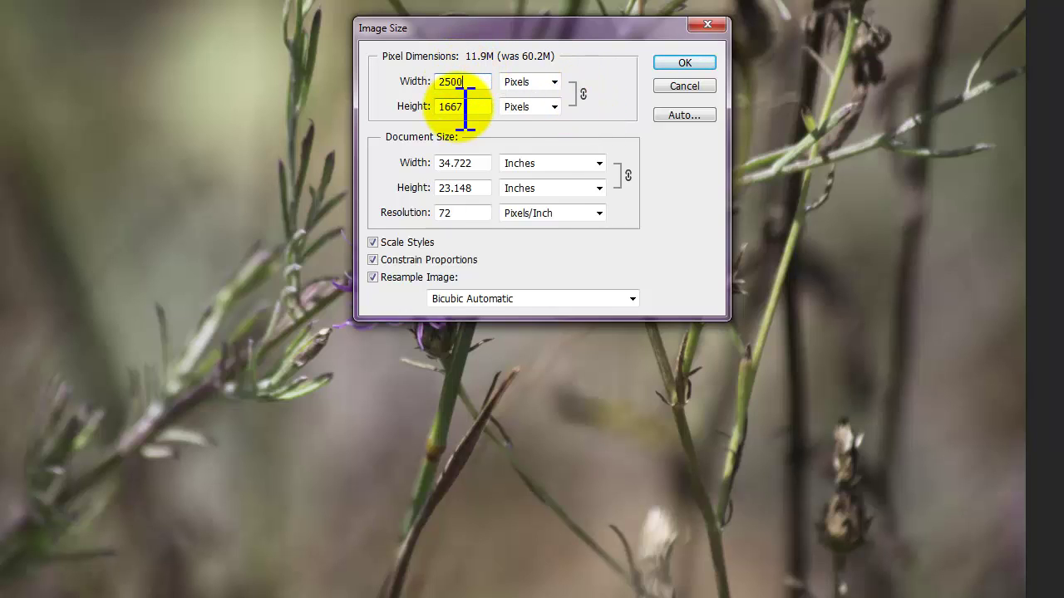
key("Tab")
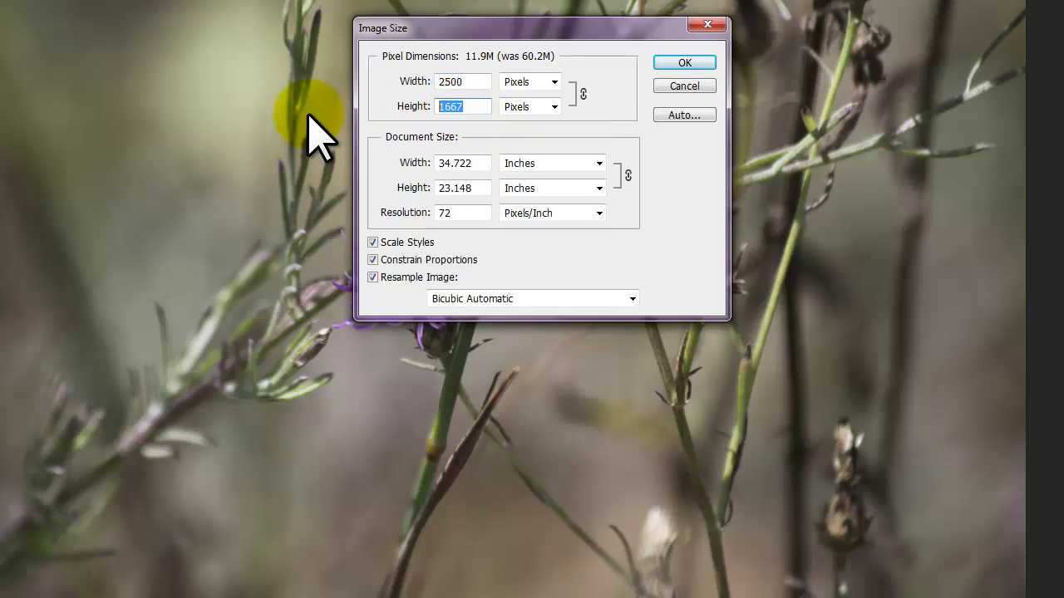
Step: Try an image height of 2000 pixels and return the width to 2500 pixels
type("2000")
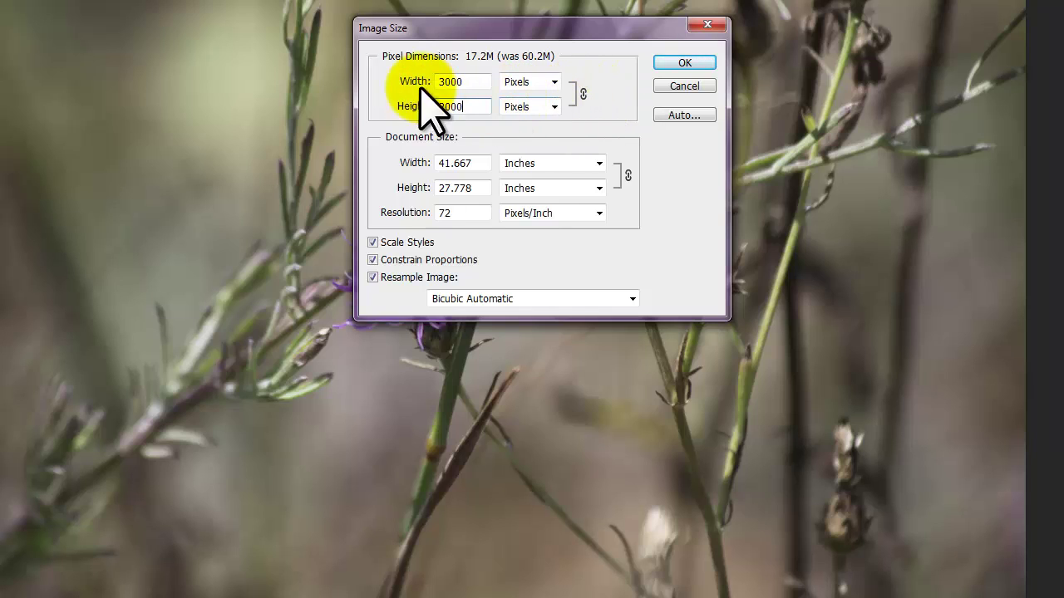
left_click(471, 81)
left_click_drag(470, 82, 308, 92)
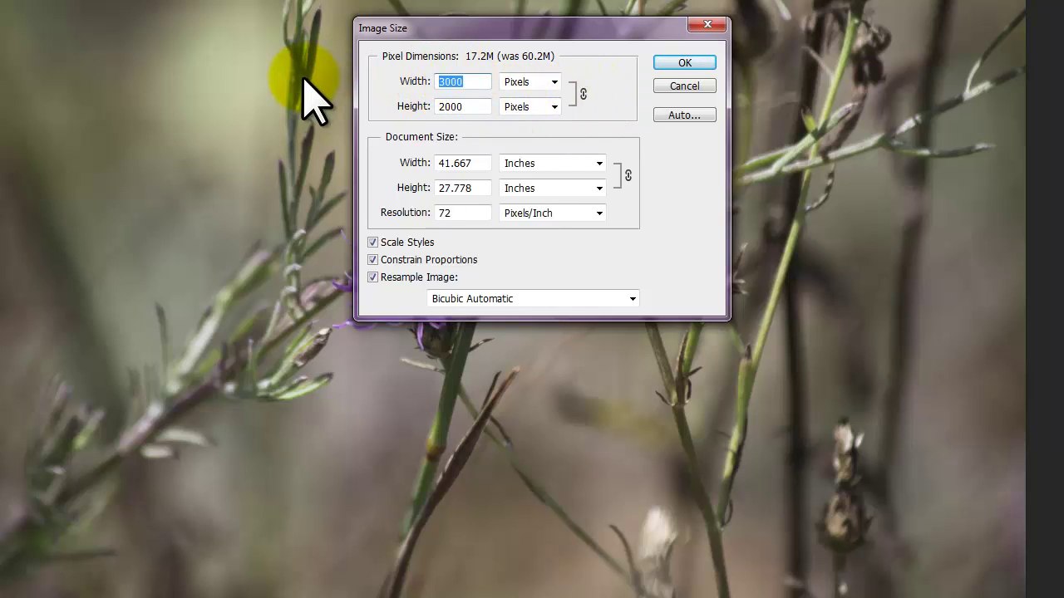
type("2500")
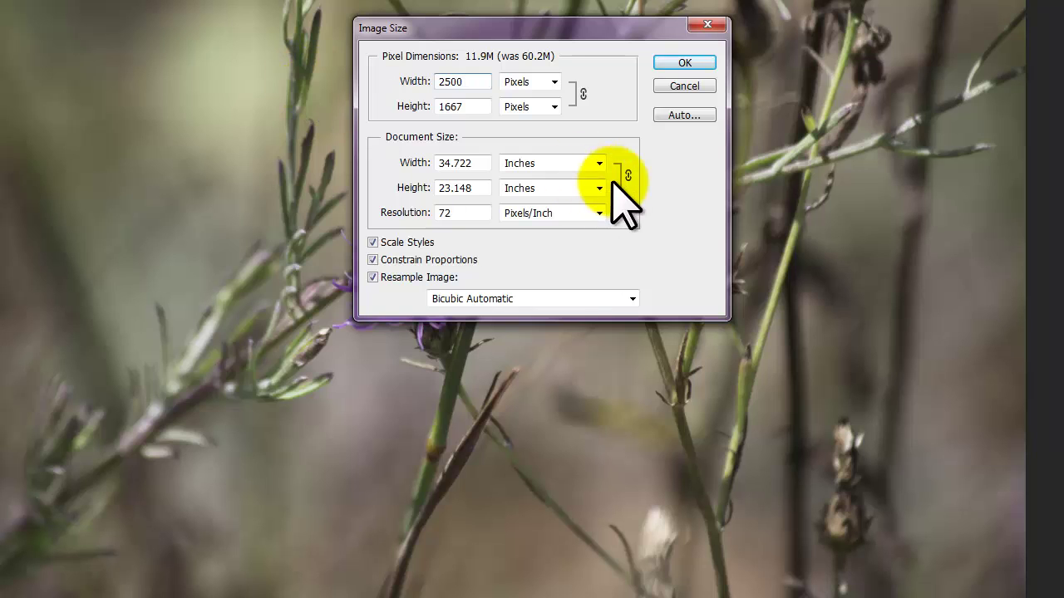
Step: Apply the flower photo's new image size, select the entire picture and copy it
left_click(672, 66)
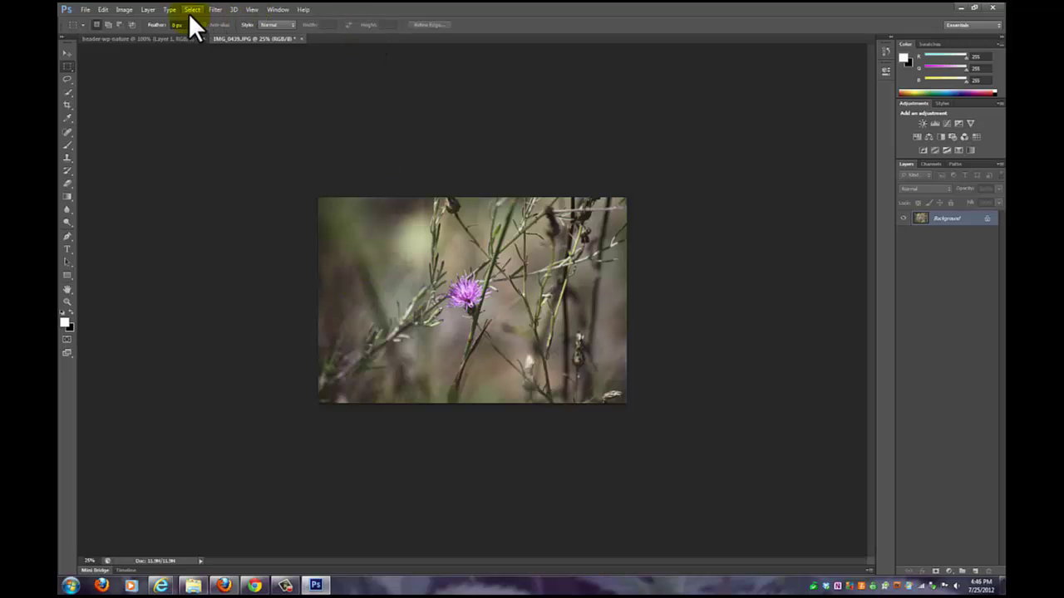
left_click(191, 10)
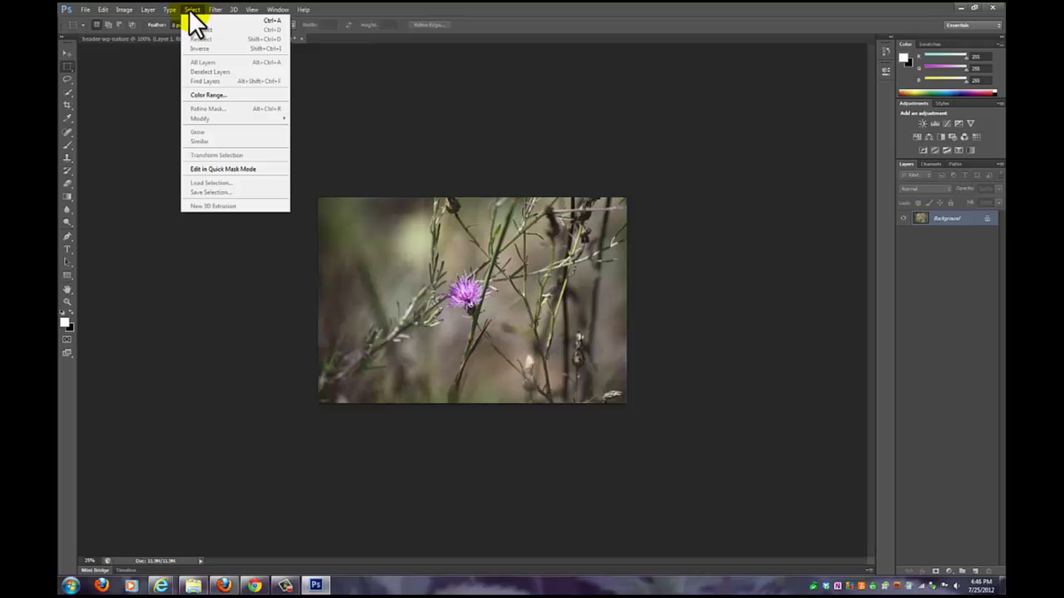
left_click(197, 19)
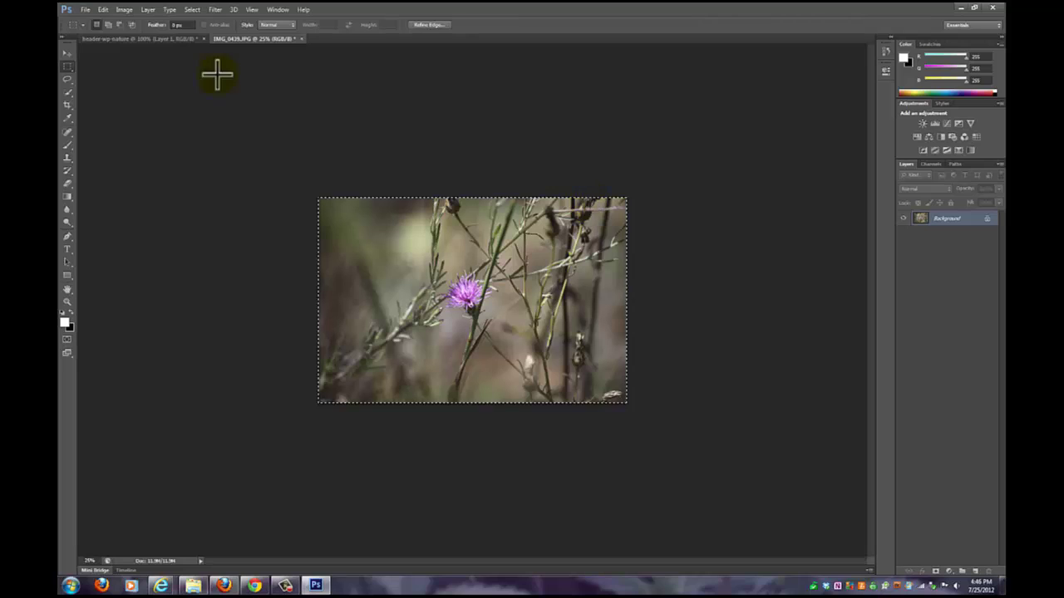
left_click(103, 10)
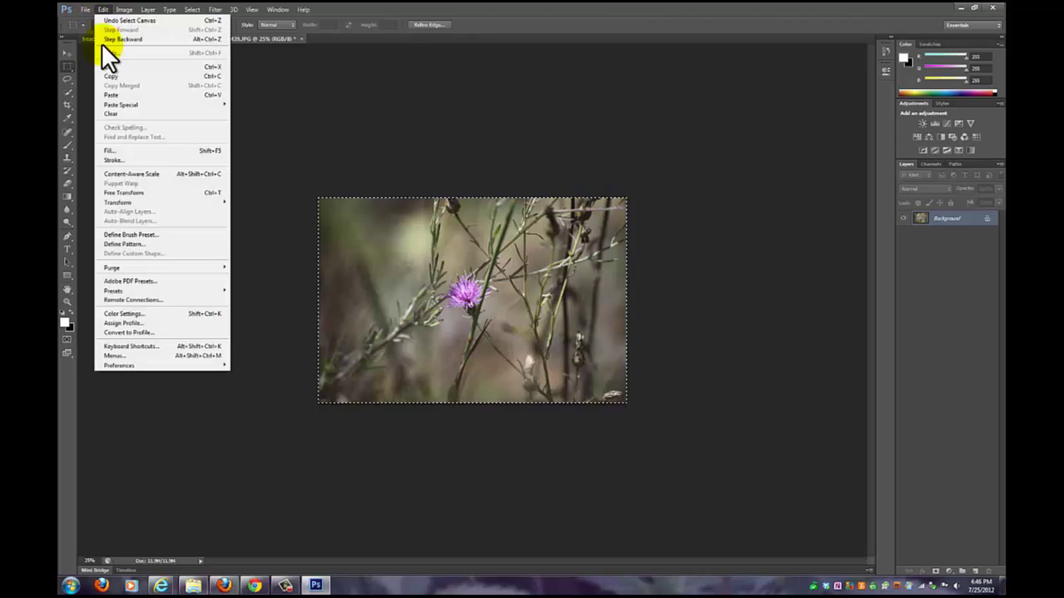
left_click(102, 76)
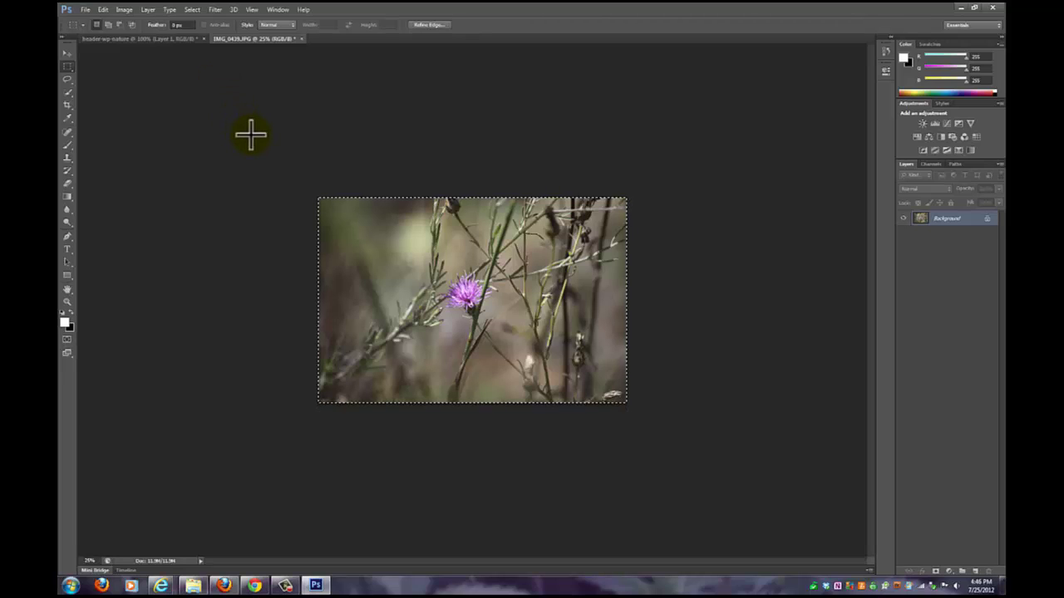
Step: Close IMG_0439 without saving changes and paste the copied flower photo into the header-wp-nature document
left_click(84, 10)
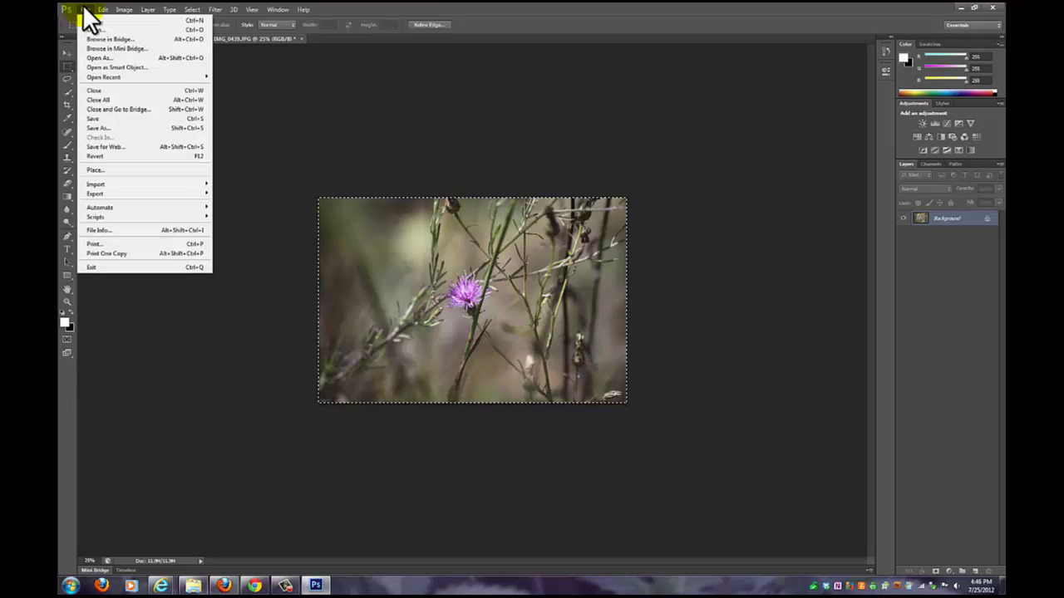
left_click(106, 89)
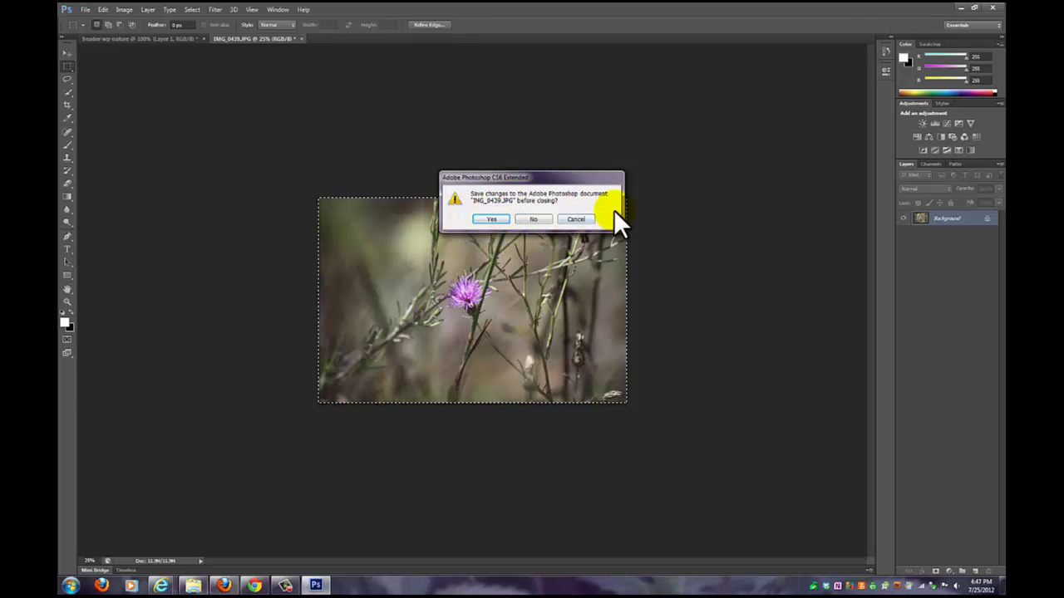
left_click(536, 219)
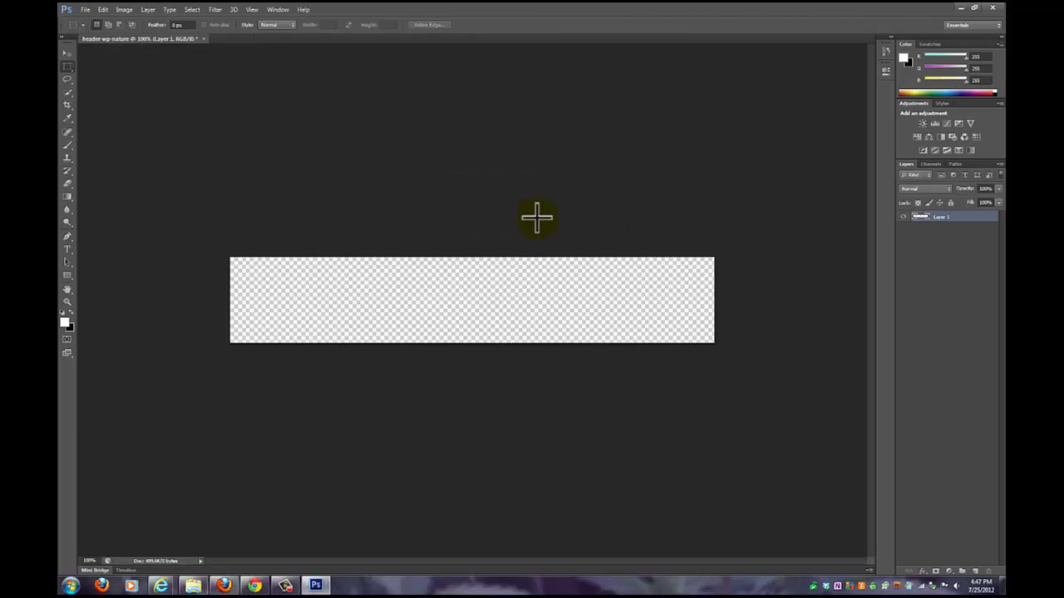
left_click(103, 10)
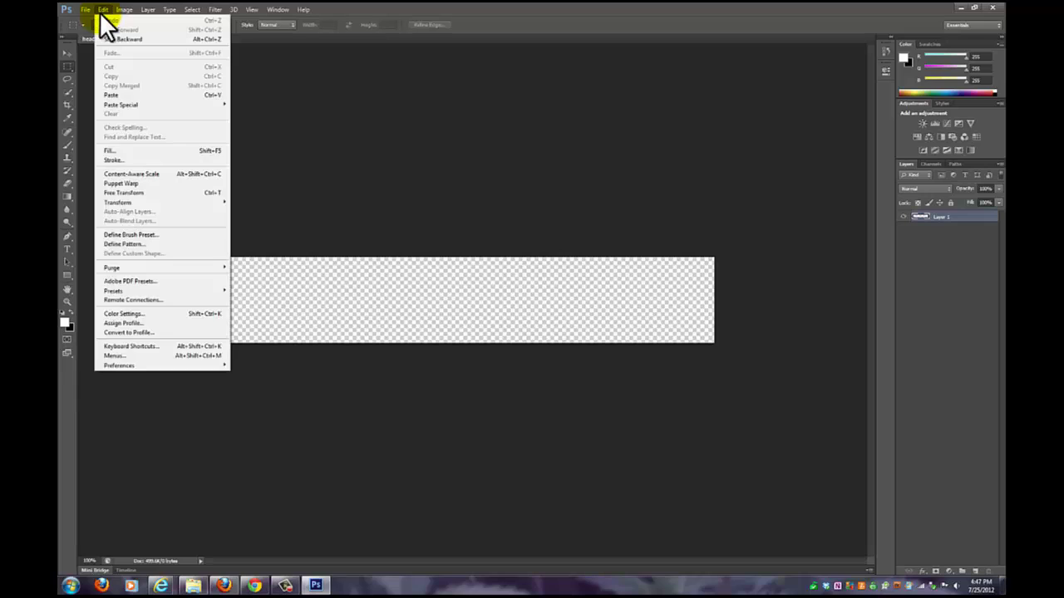
left_click(118, 95)
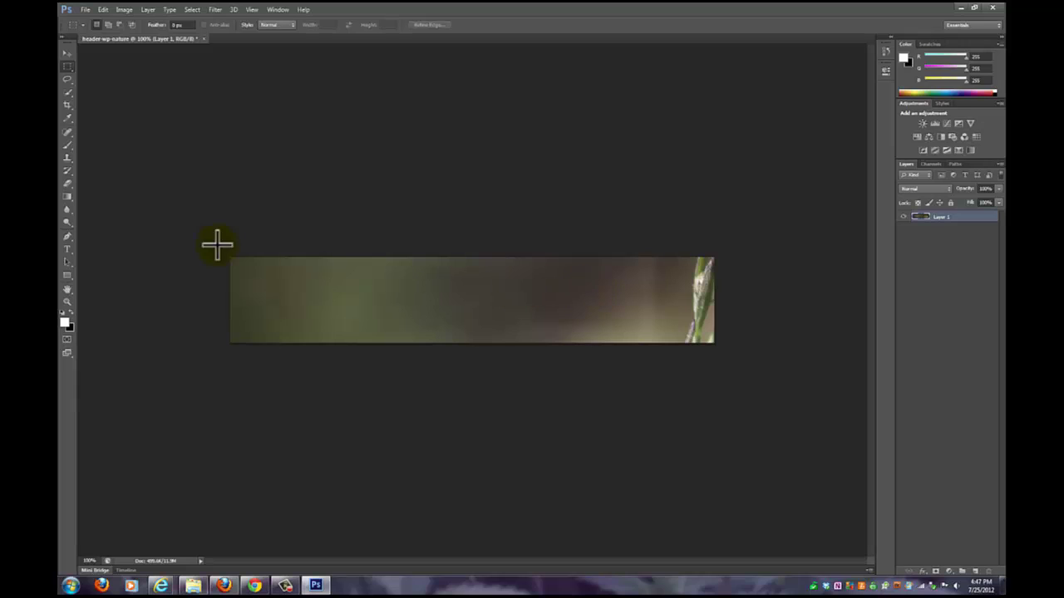
Step: Scale the pasted flower photo down to about 41% of its width, with the purple flower inside the header
left_click(103, 10)
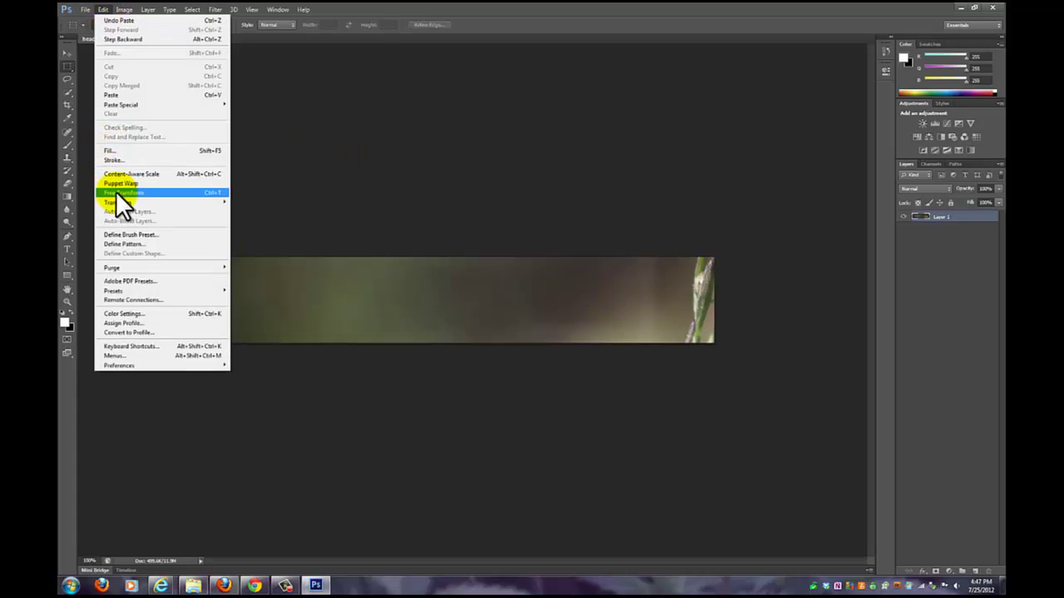
mouse_move(158, 202)
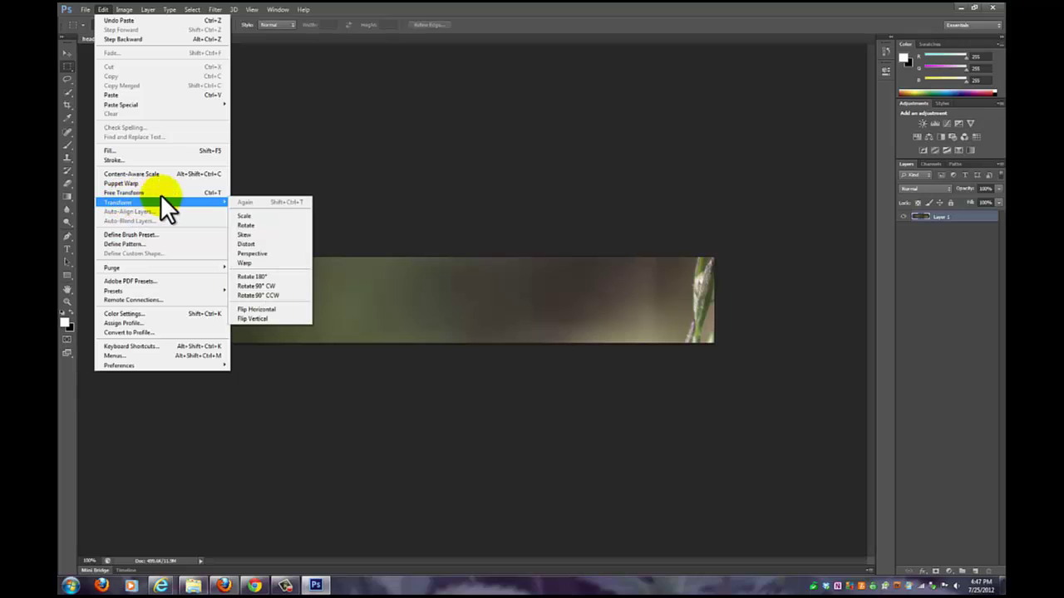
left_click(253, 215)
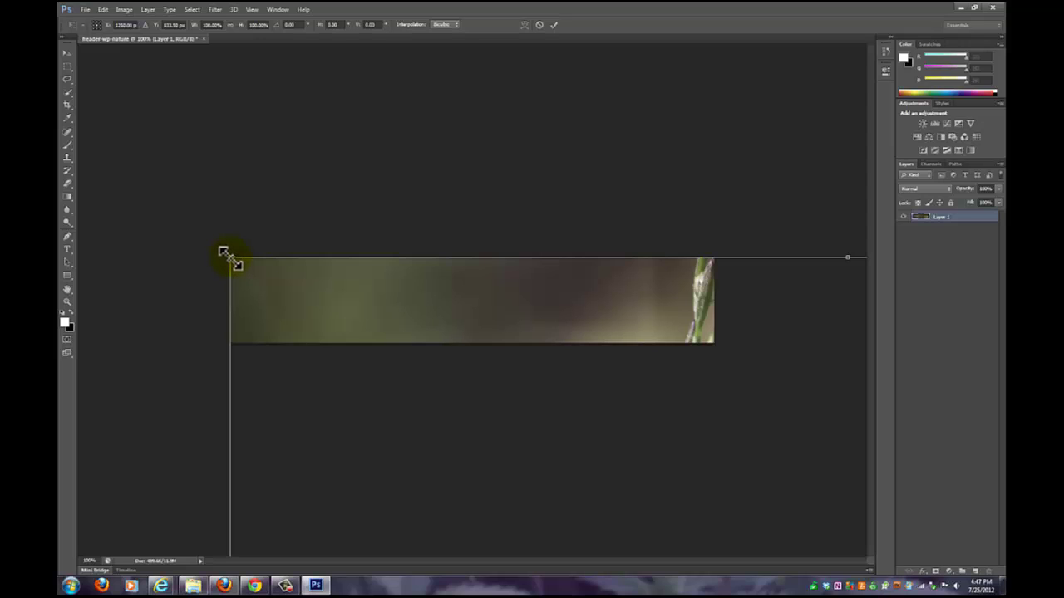
left_click_drag(230, 258, 467, 352)
left_click_drag(547, 406, 261, 269)
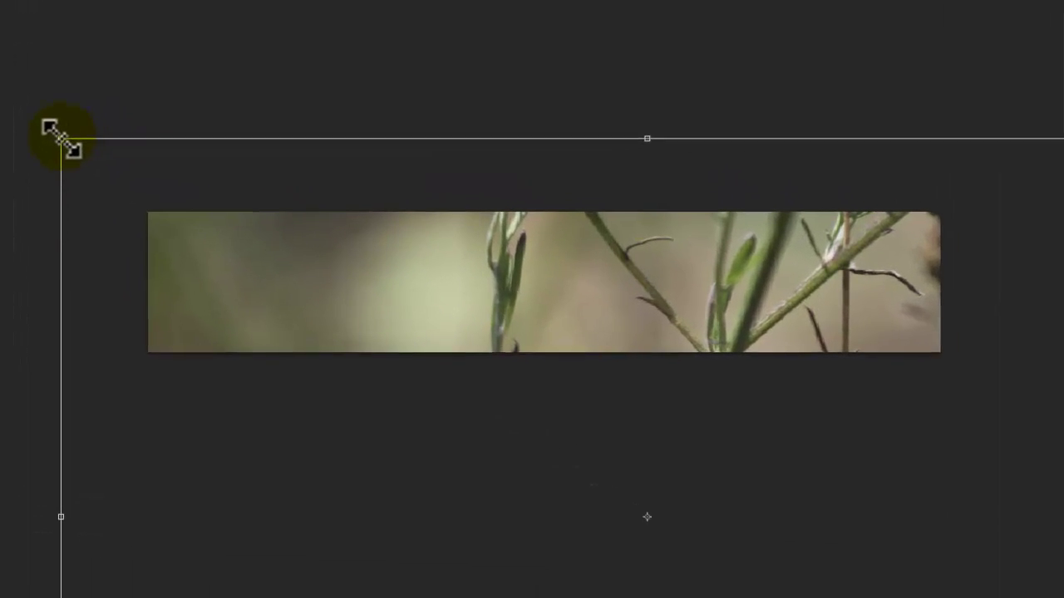
left_click_drag(176, 210, 289, 291)
left_click_drag(243, 264, 480, 470)
left_click_drag(620, 496, 317, 116)
left_click_drag(174, 303, 104, 304)
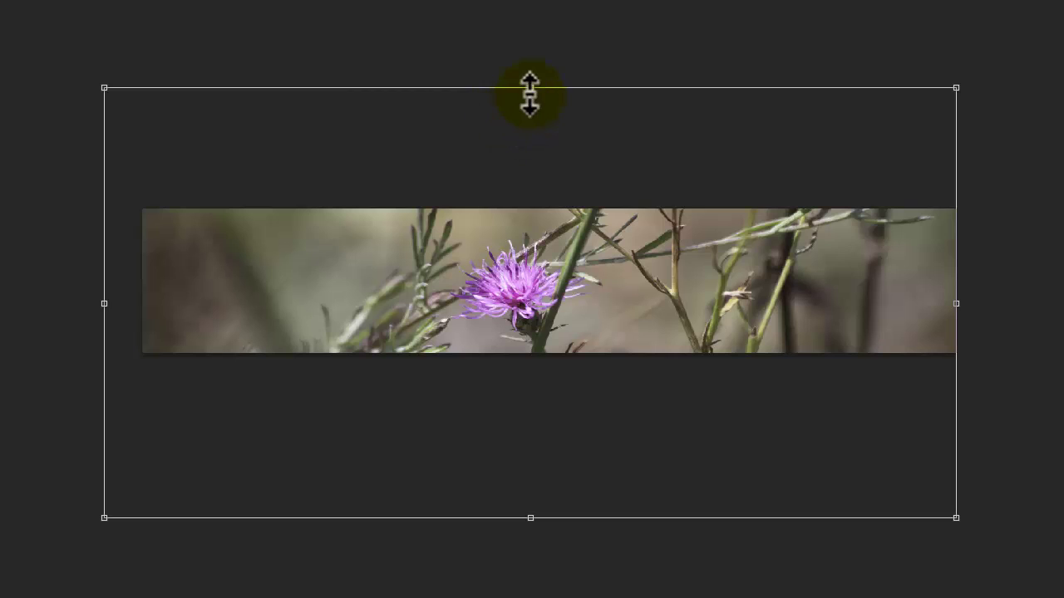
Step: Stretch the flower photo vertically to about 37% height and shift it sideways so it covers both ends of the header
left_click_drag(530, 93, 531, 51)
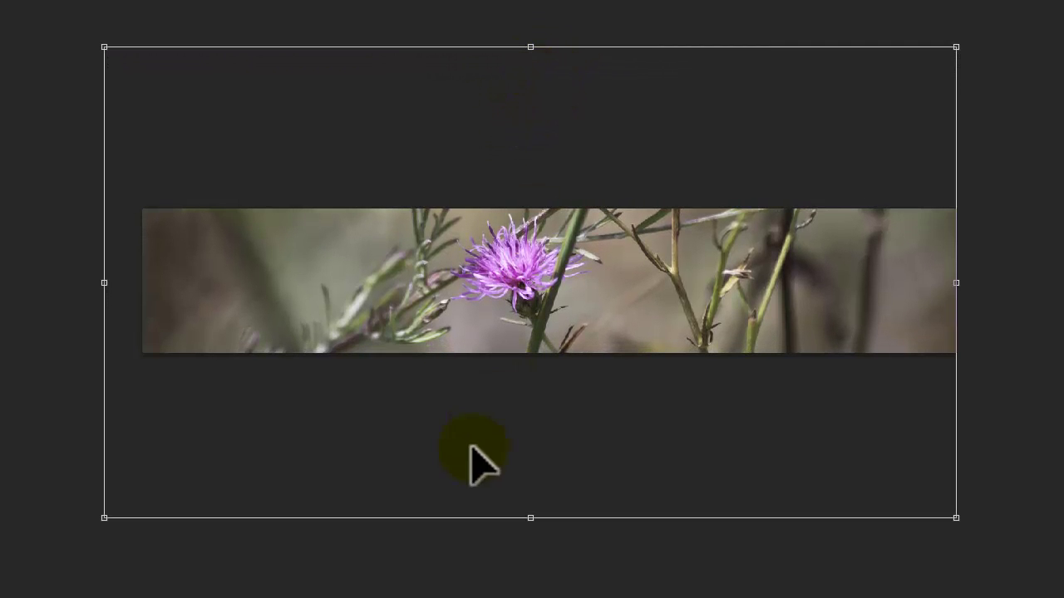
left_click_drag(529, 518, 529, 558)
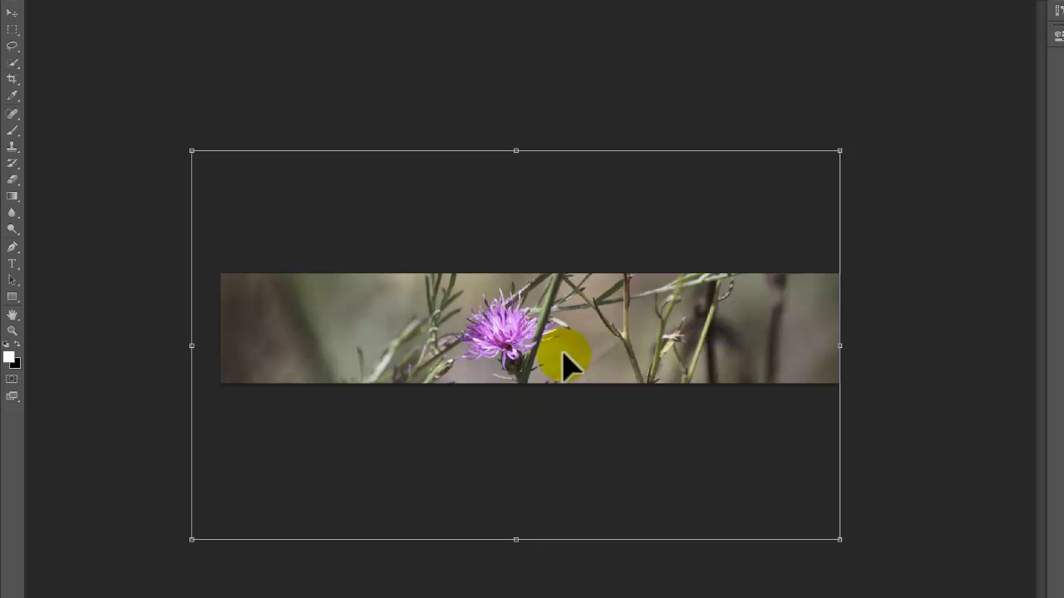
left_click_drag(562, 353, 570, 352)
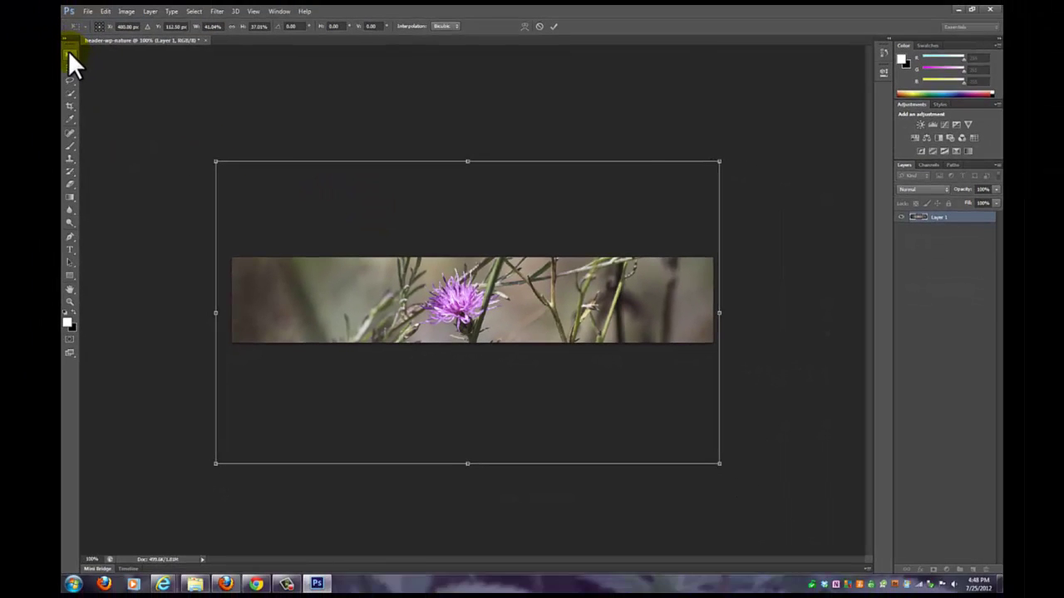
Step: Apply the transformation and fine-tune the flower photo's position within the header using the Move tool
left_click(70, 54)
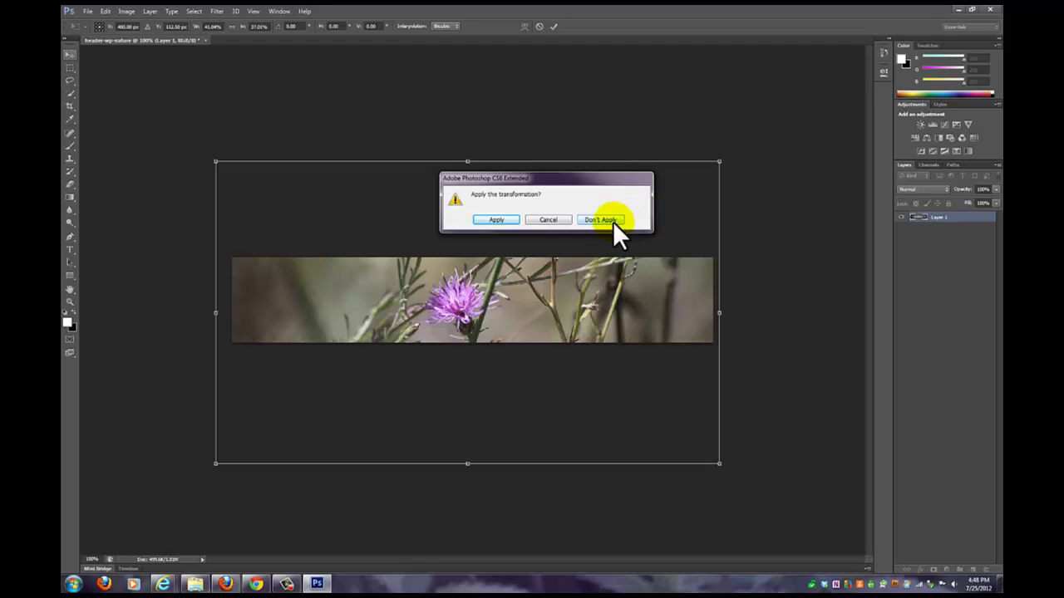
left_click(492, 221)
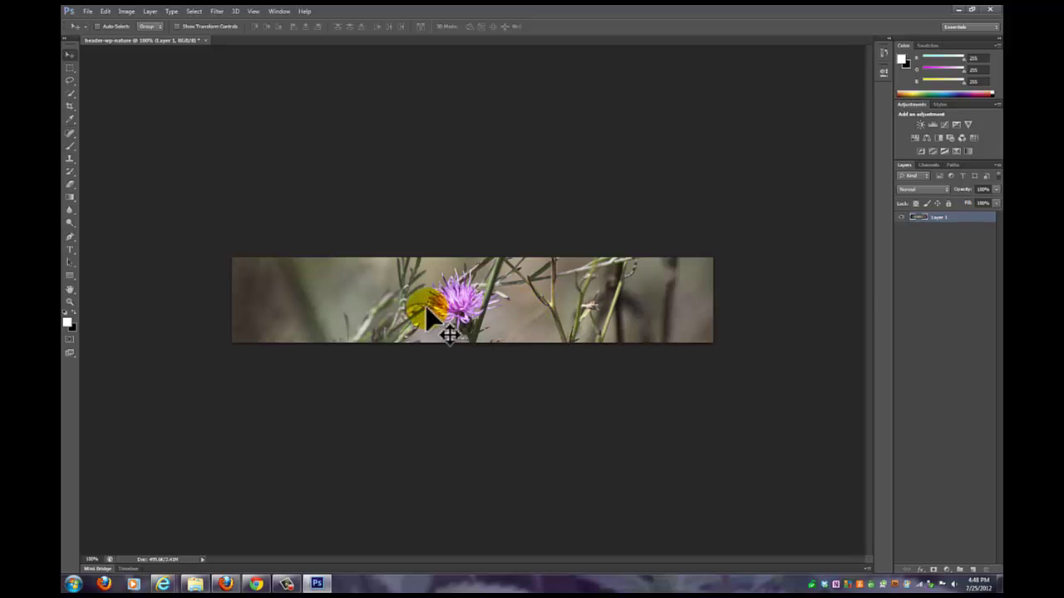
mouse_move(425, 310)
left_mouse_down()
mouse_move(439, 290)
mouse_move(504, 278)
mouse_move(426, 312)
mouse_move(360, 285)
mouse_move(426, 285)
mouse_move(434, 302)
mouse_move(424, 304)
left_mouse_up()
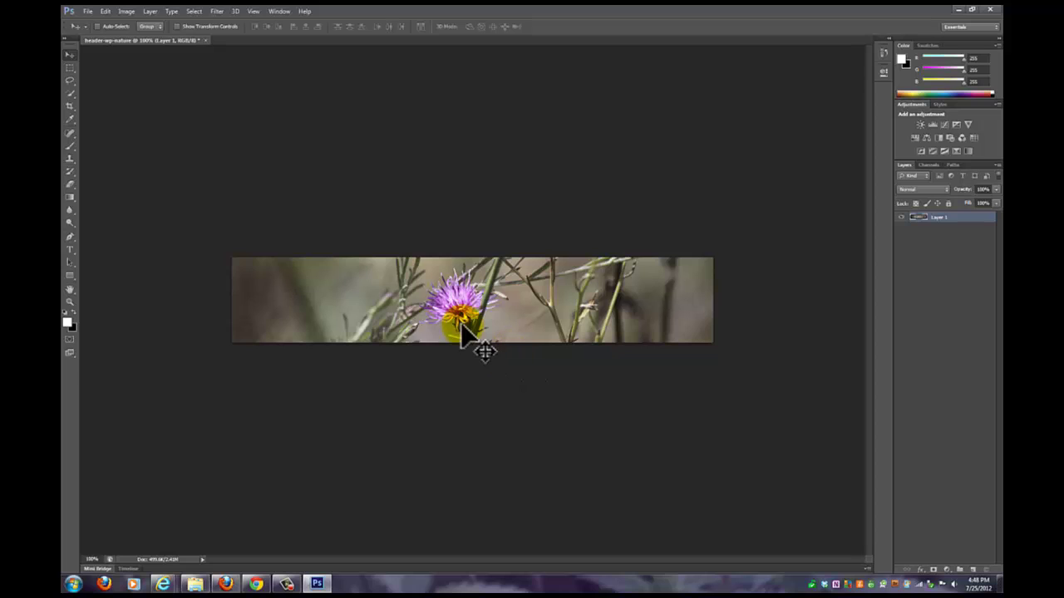
left_click_drag(471, 316, 490, 315)
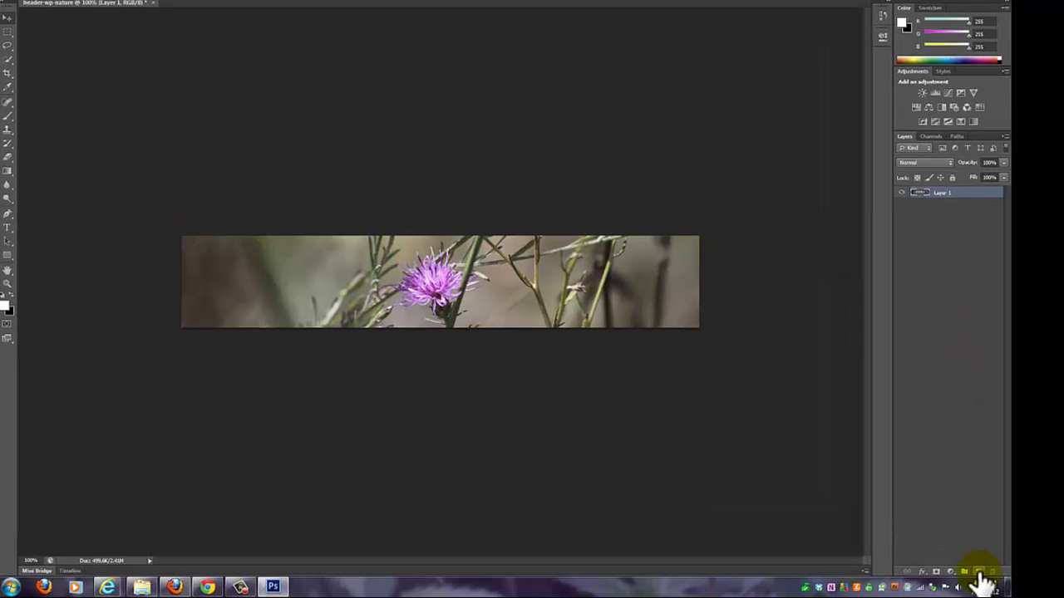
Step: Add a new empty layer above Layer 1 and toggle Layer 1's visibility off and on
left_click(1001, 580)
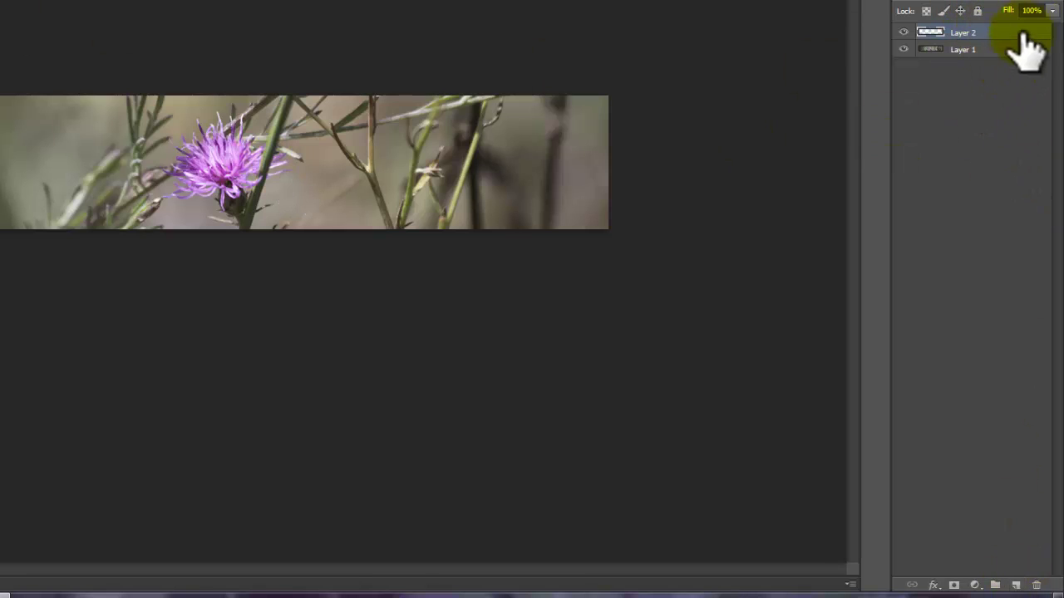
left_click(904, 50)
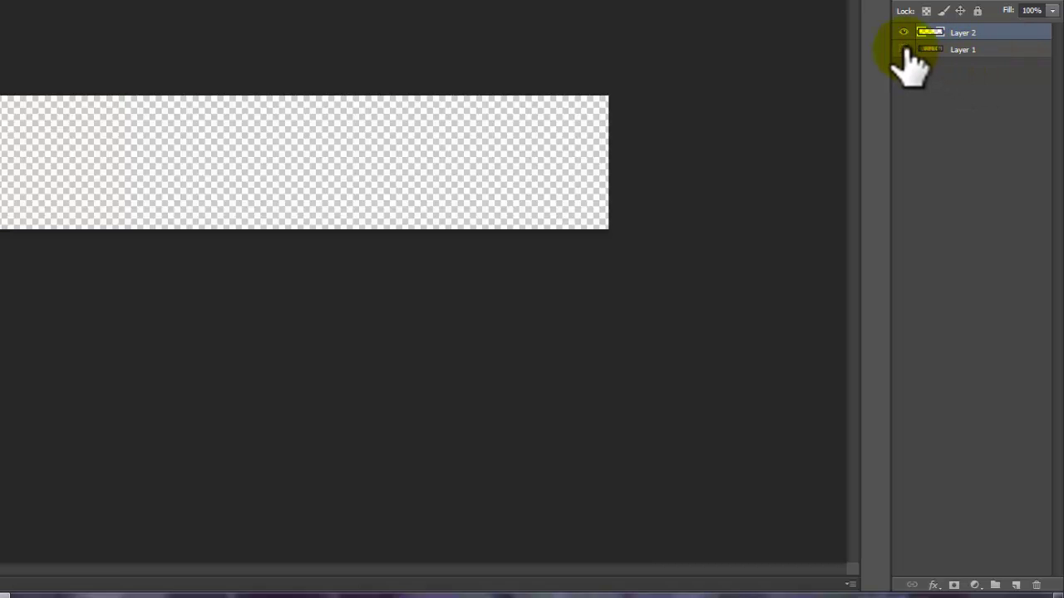
left_click(904, 50)
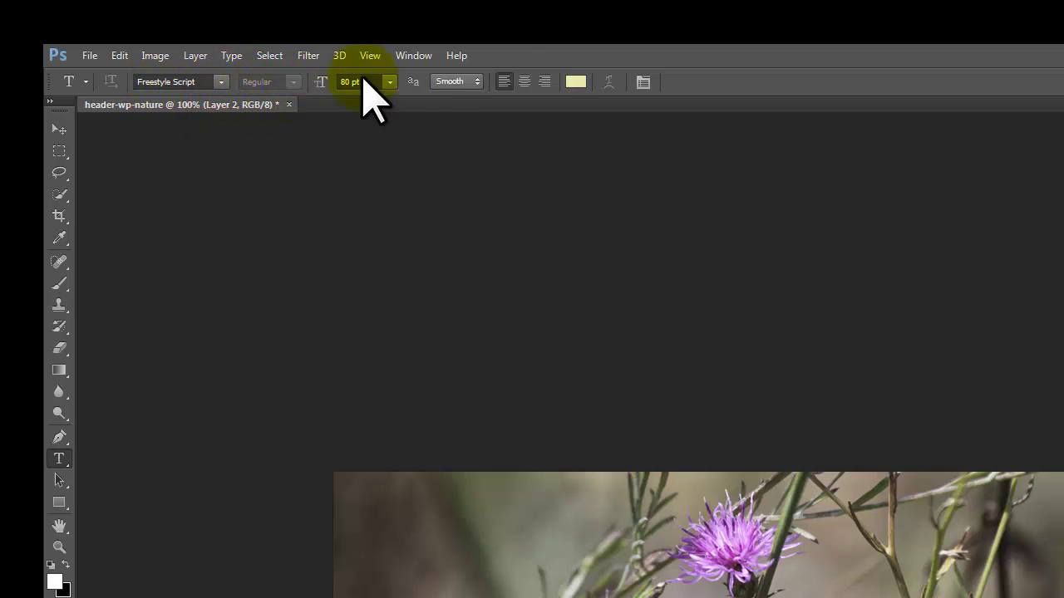
Step: Set the Type tool's font to Myriad Pro
left_click(221, 82)
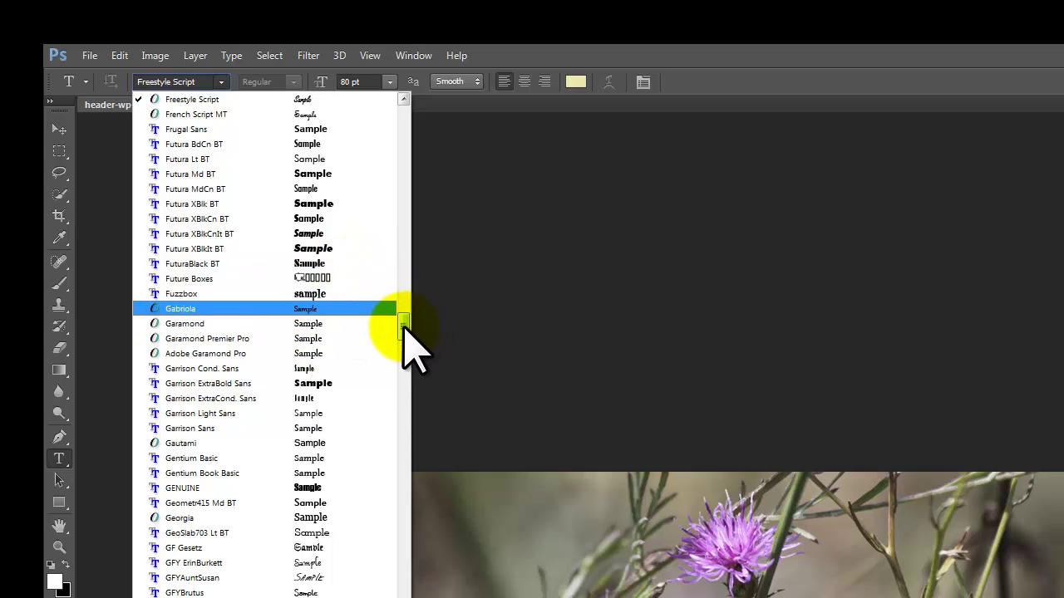
left_click_drag(403, 326, 399, 412)
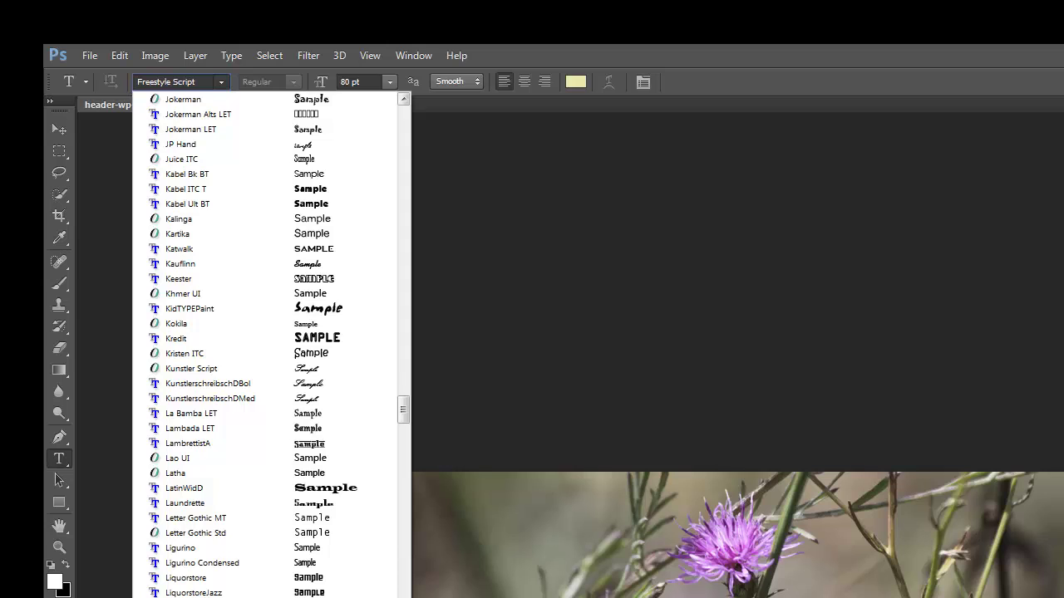
scroll(266, 368, "down", 6)
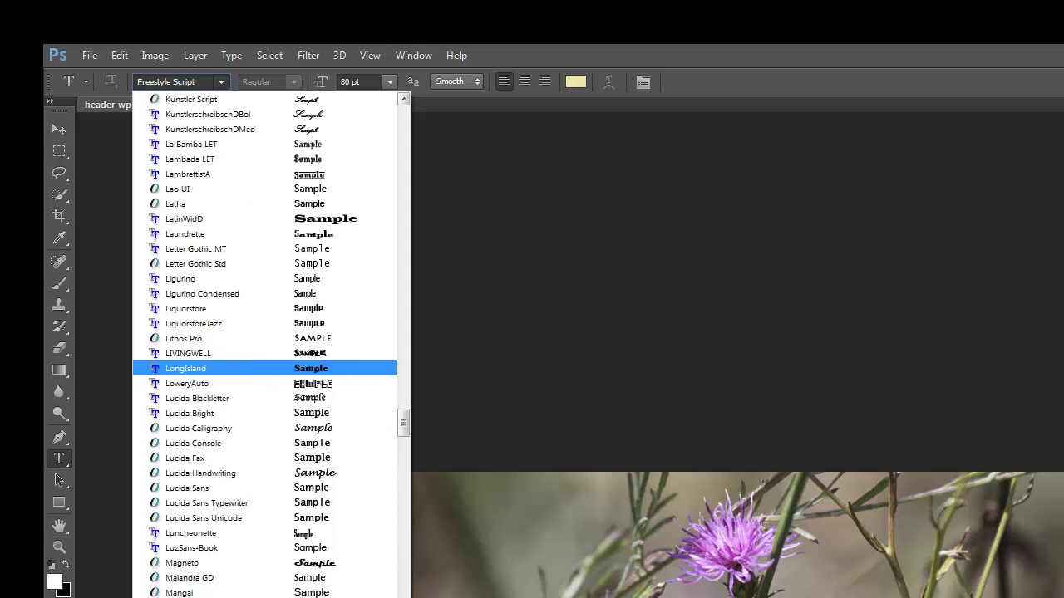
scroll(266, 345, "down", 6)
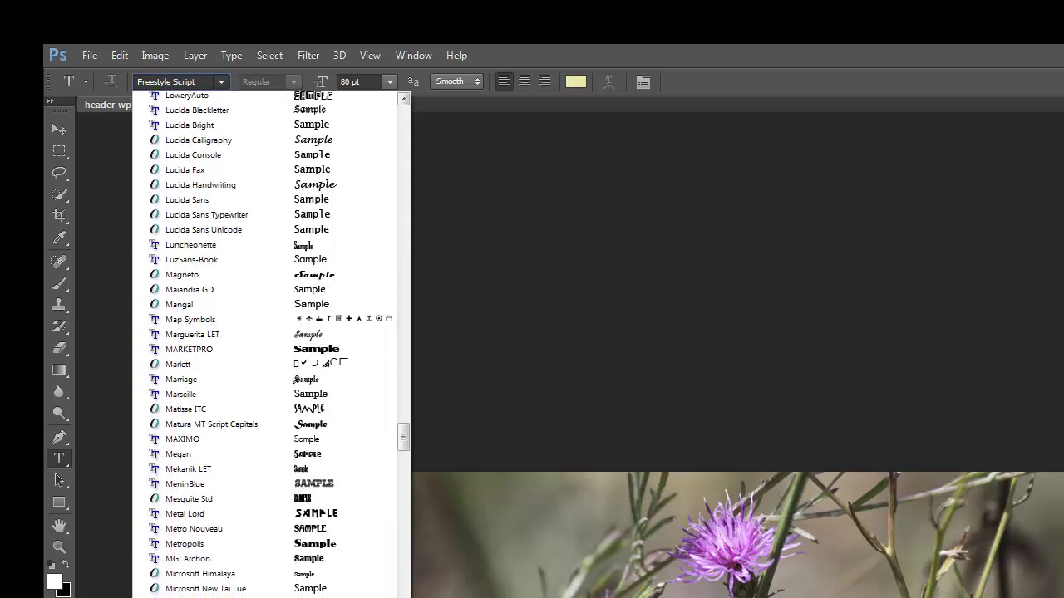
scroll(266, 345, "down", 4)
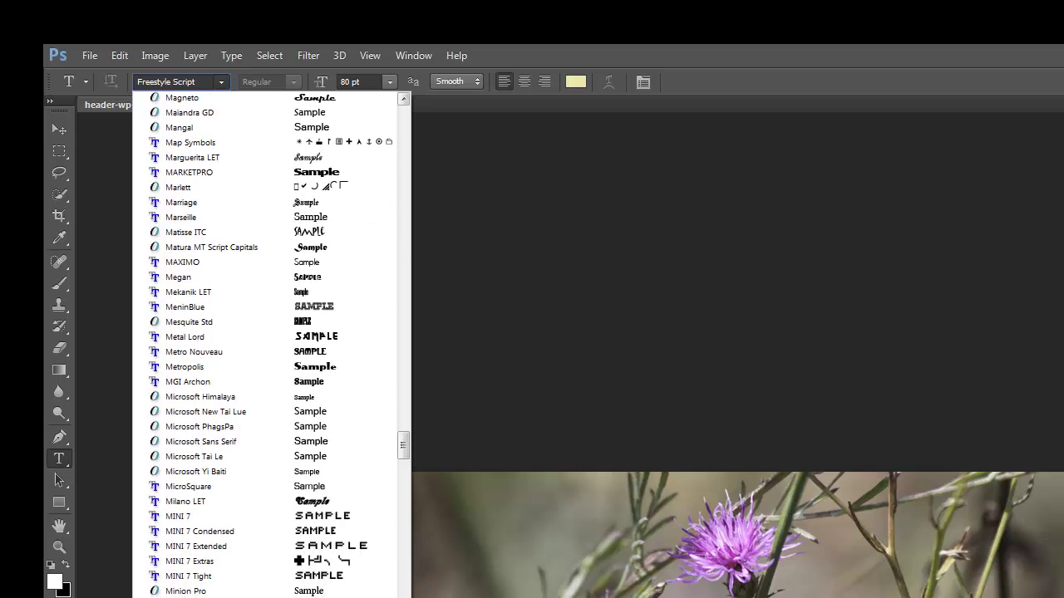
scroll(266, 345, "down", 8)
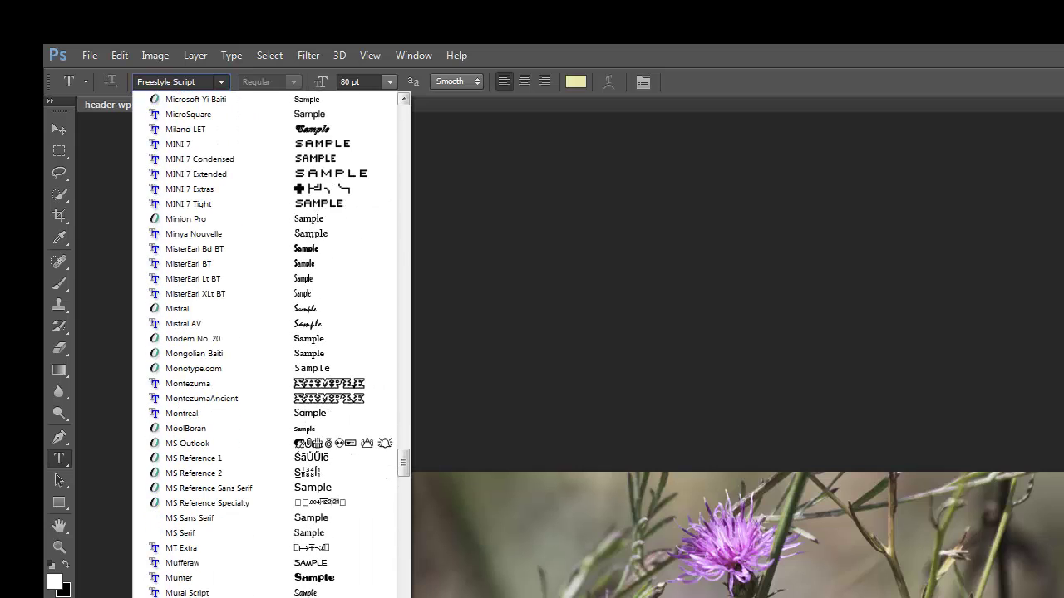
scroll(197, 586, "down", 3)
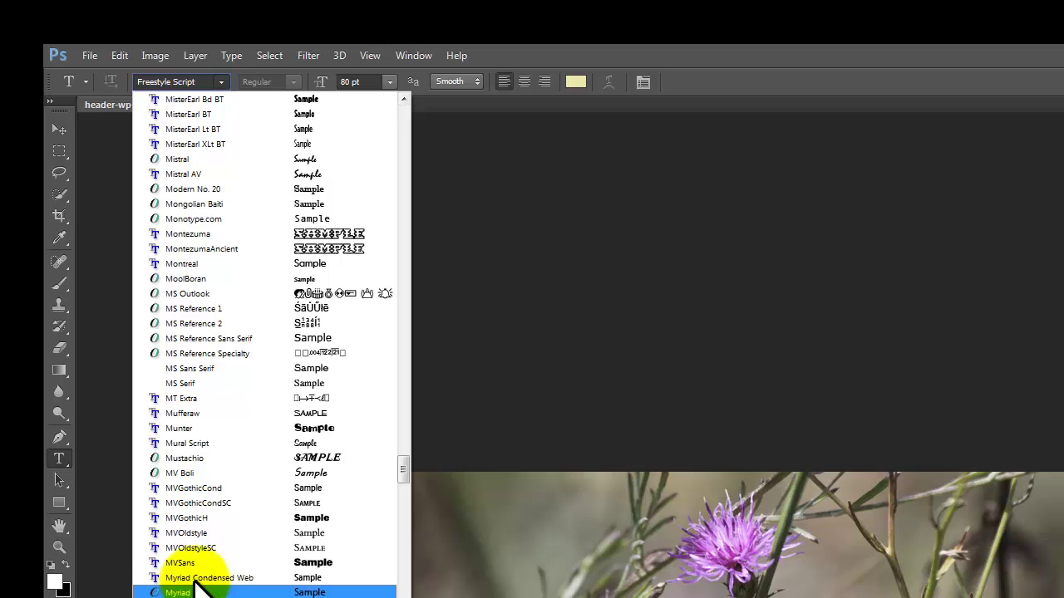
left_click(197, 589)
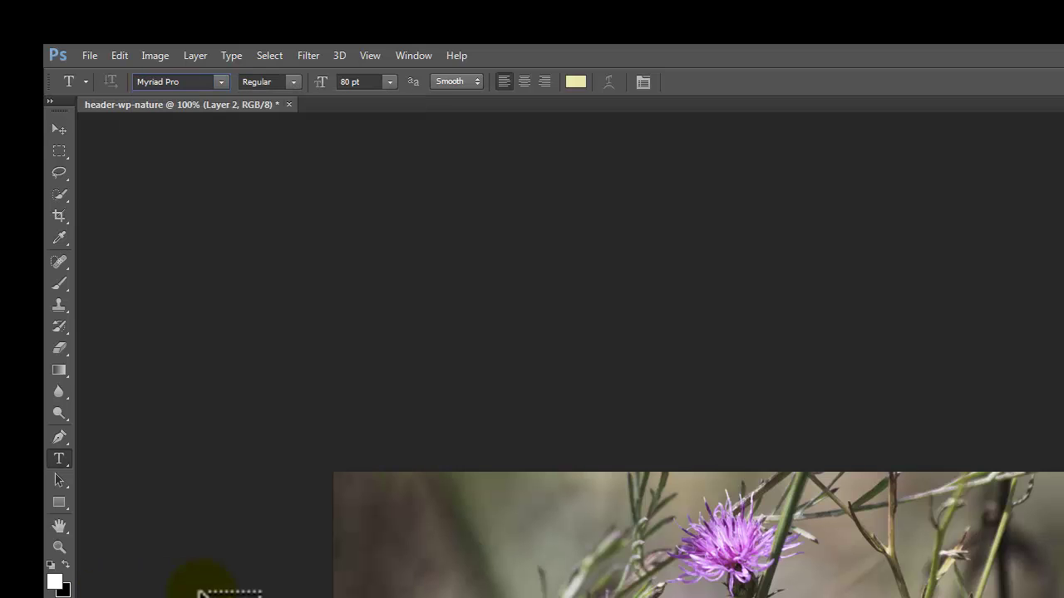
left_click(223, 82)
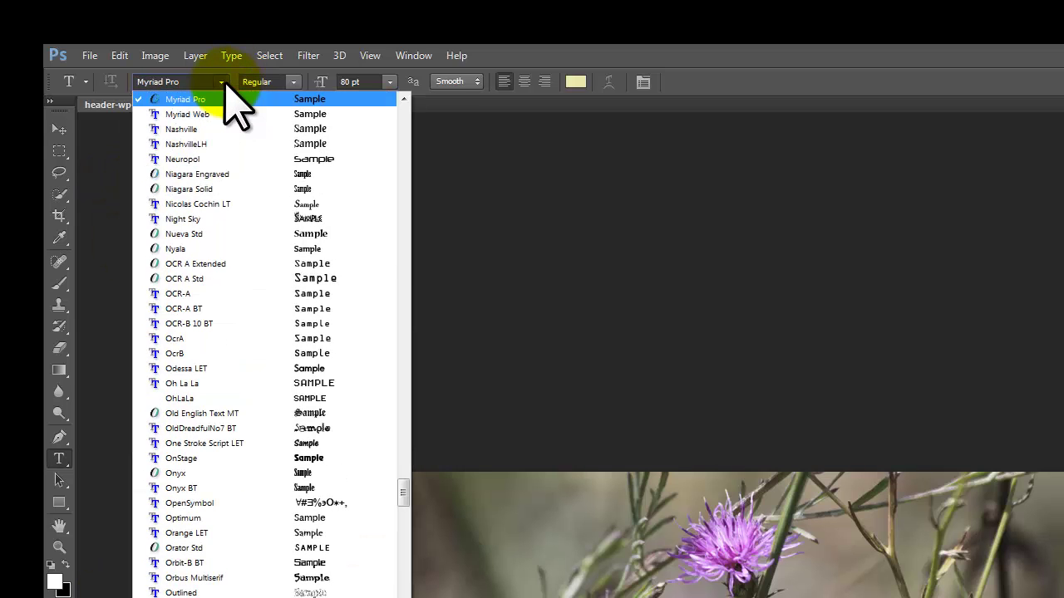
left_click(223, 82)
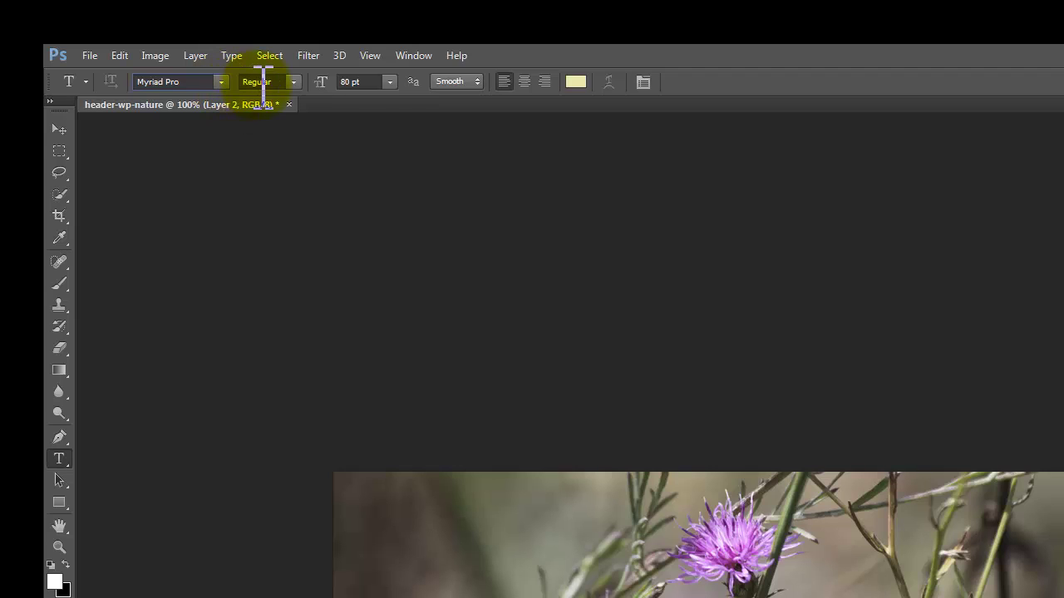
Step: Review the available font styles and sizes, and set the Type tool's anti-aliasing to None
left_click(295, 82)
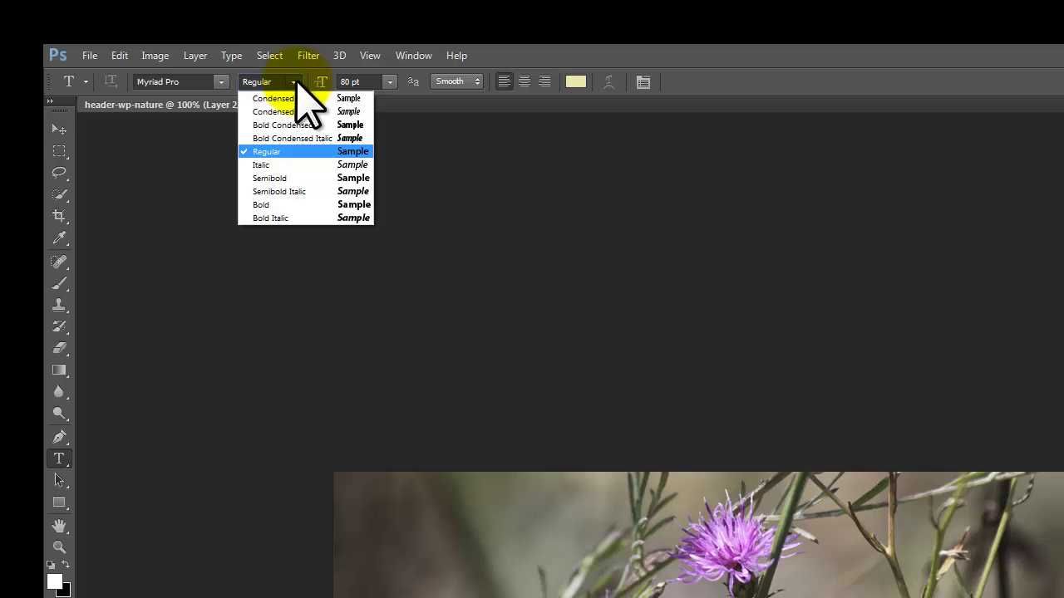
left_click(296, 82)
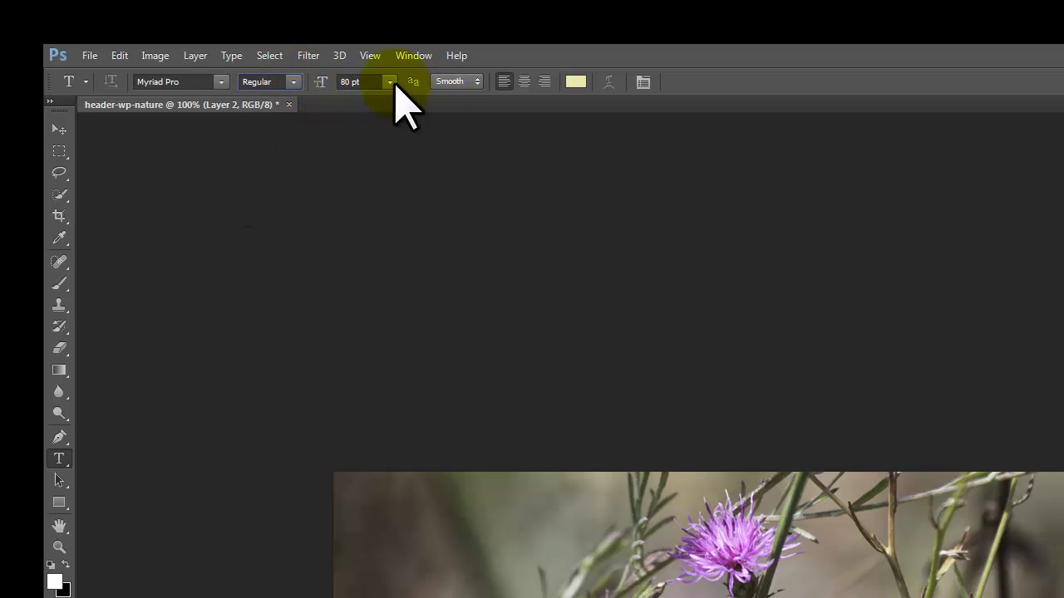
left_click(390, 82)
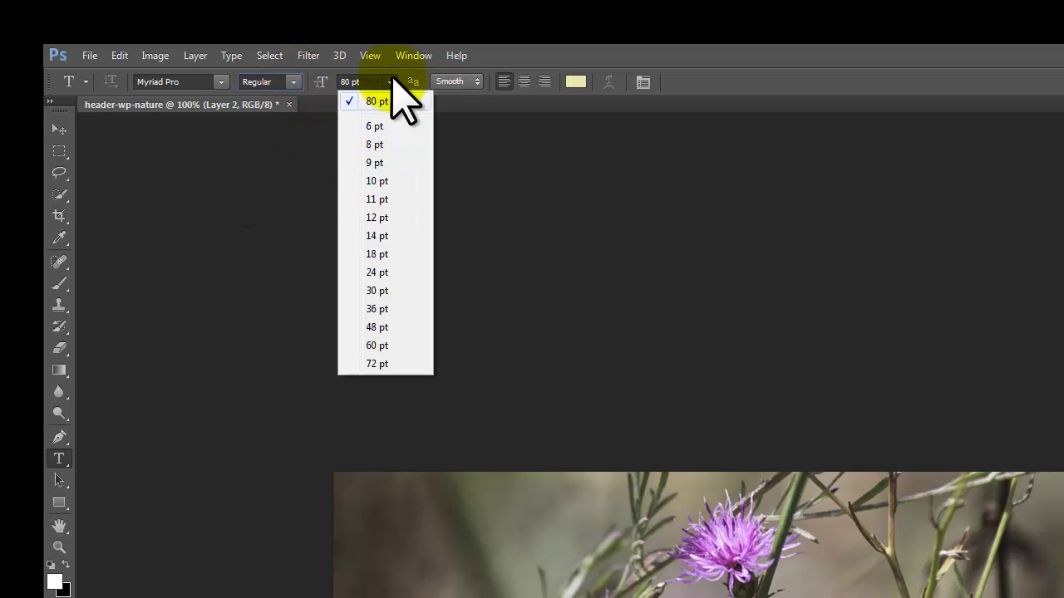
left_click(387, 82)
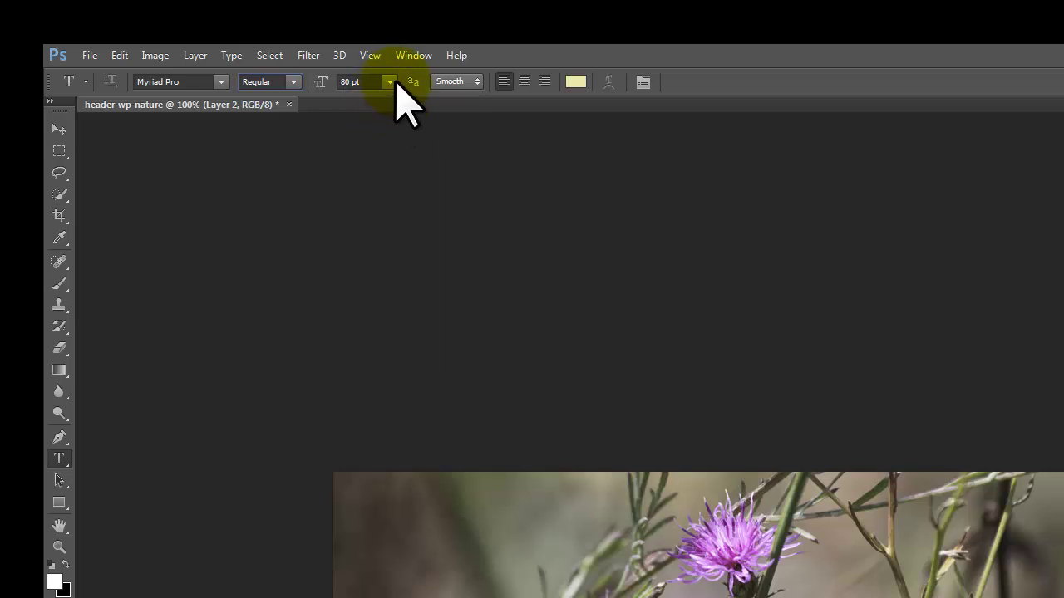
left_click(475, 81)
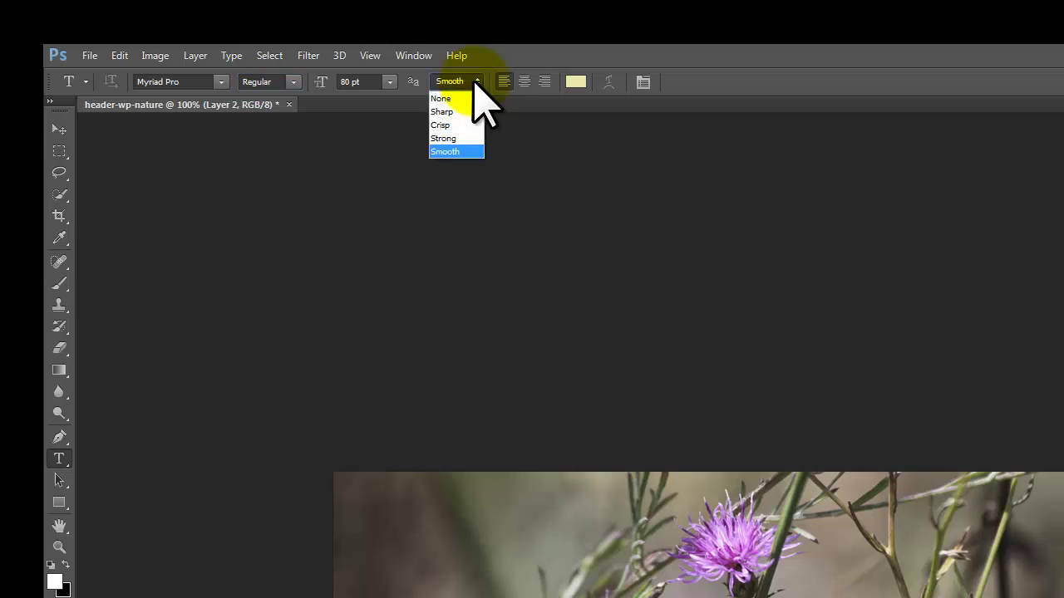
left_click(447, 99)
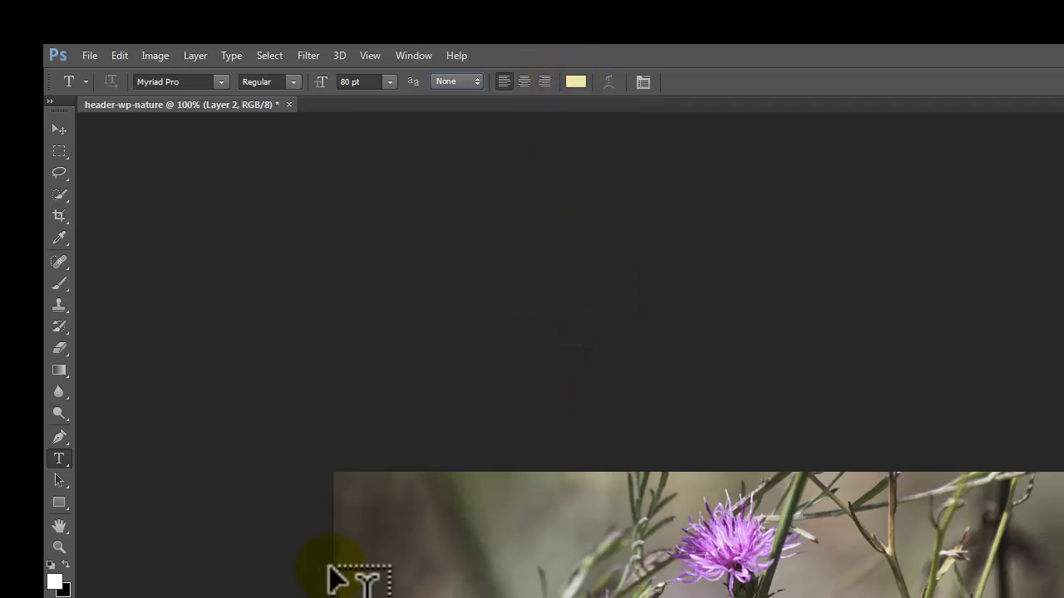
Step: Add the title "Nature's end" in 80 pt type over the header's left end and move it slightly down
left_click(369, 528)
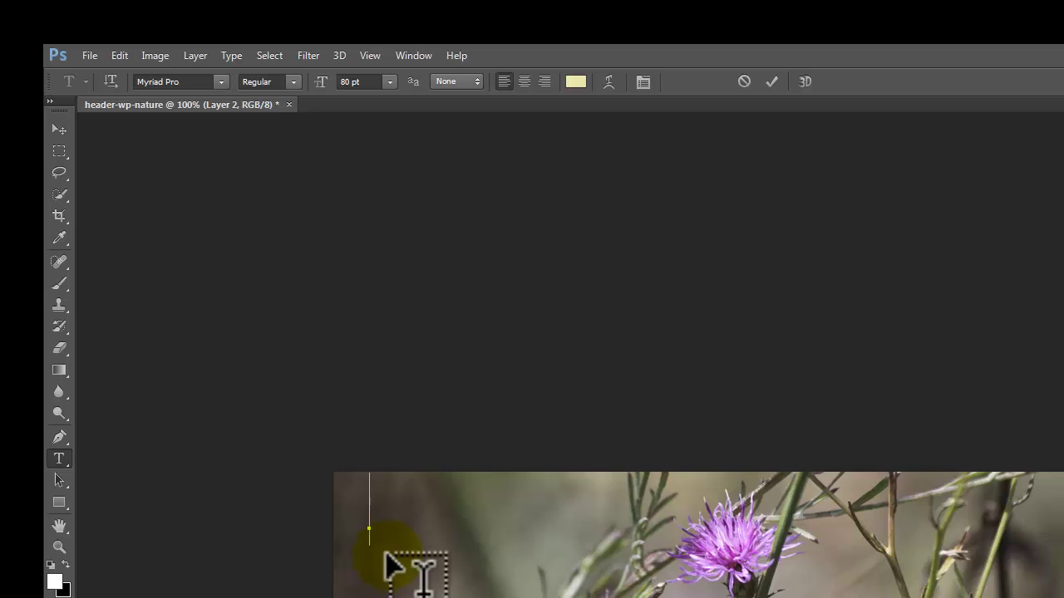
type("Nature's e")
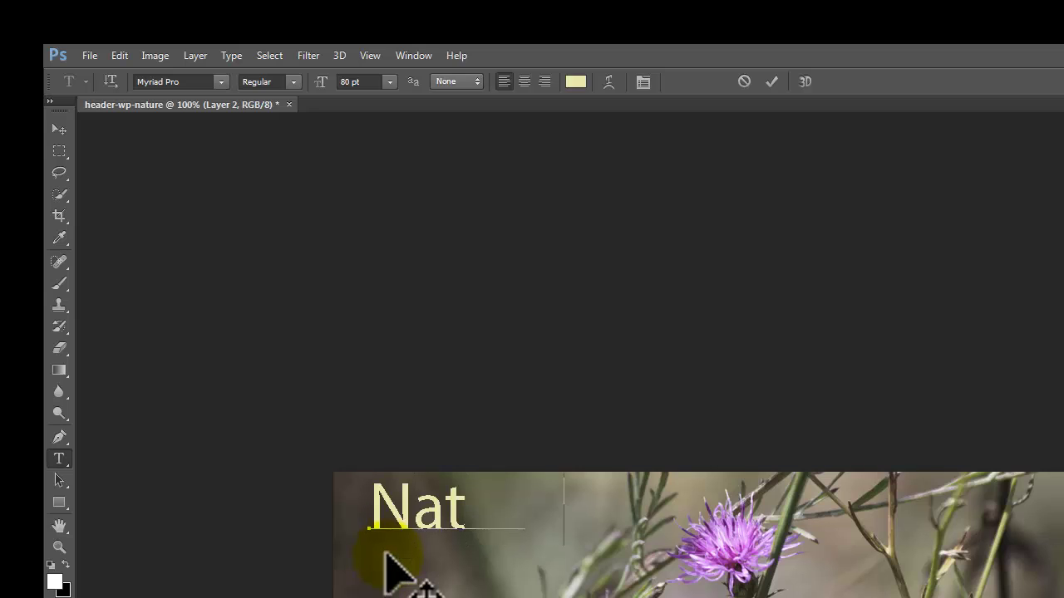
type("nd")
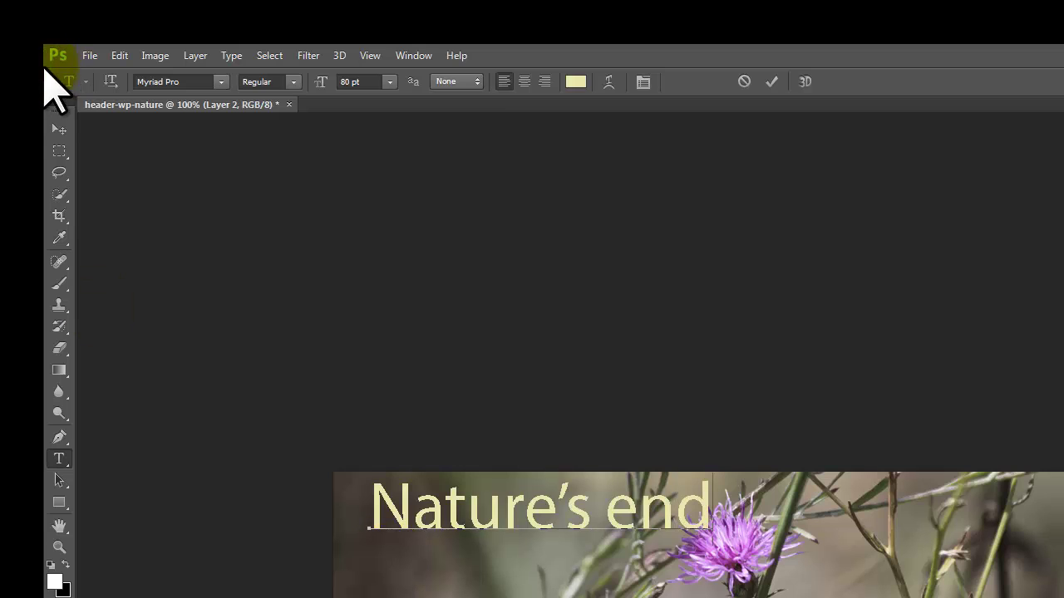
left_click(59, 129)
left_click_drag(413, 508, 407, 548)
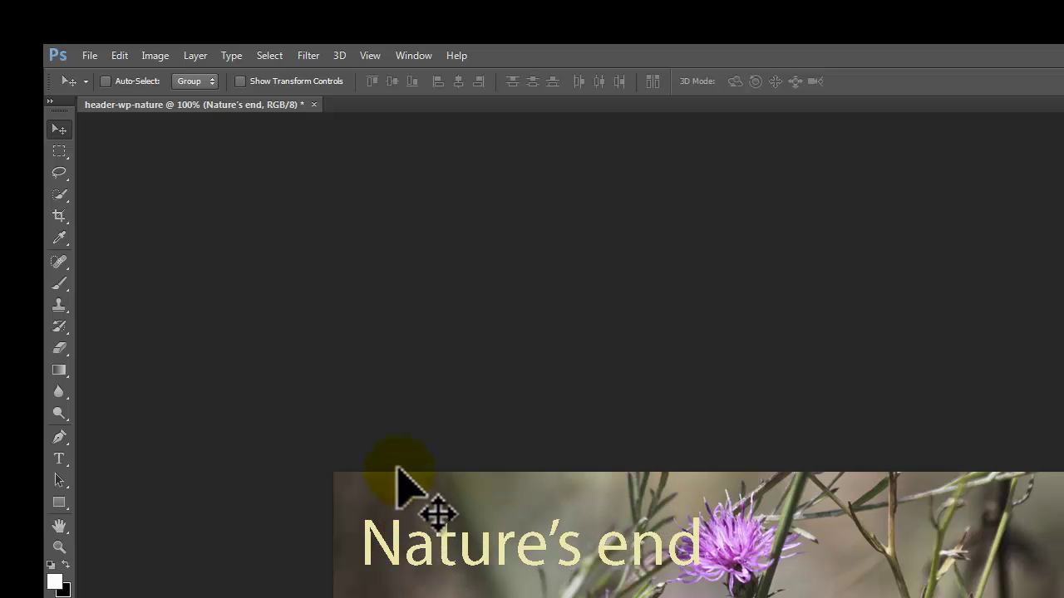
Step: Try Sharp anti-aliasing on the title text, and set it to Smooth
left_click(63, 462)
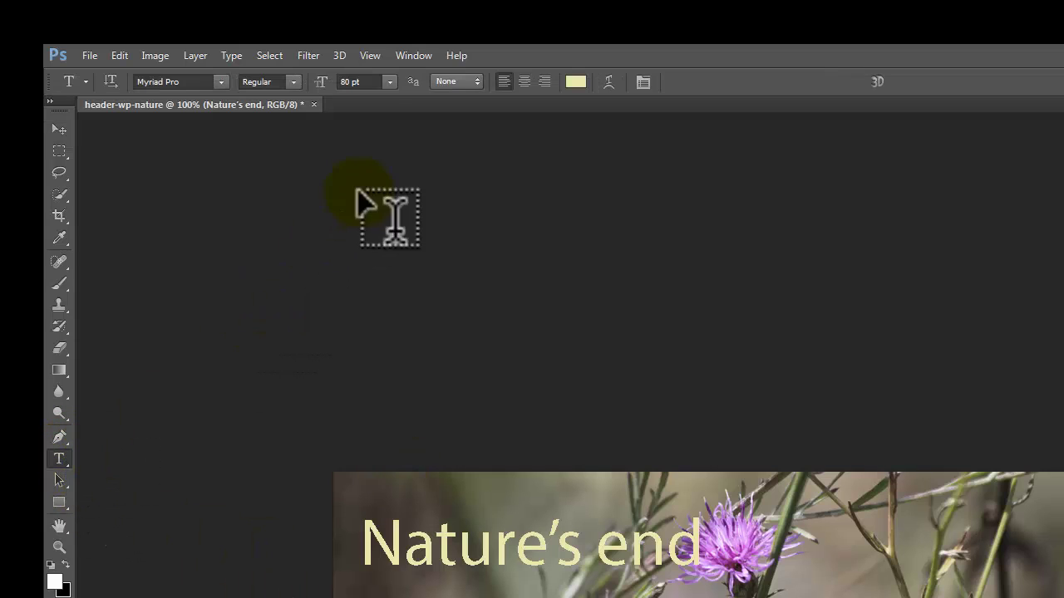
left_click(477, 81)
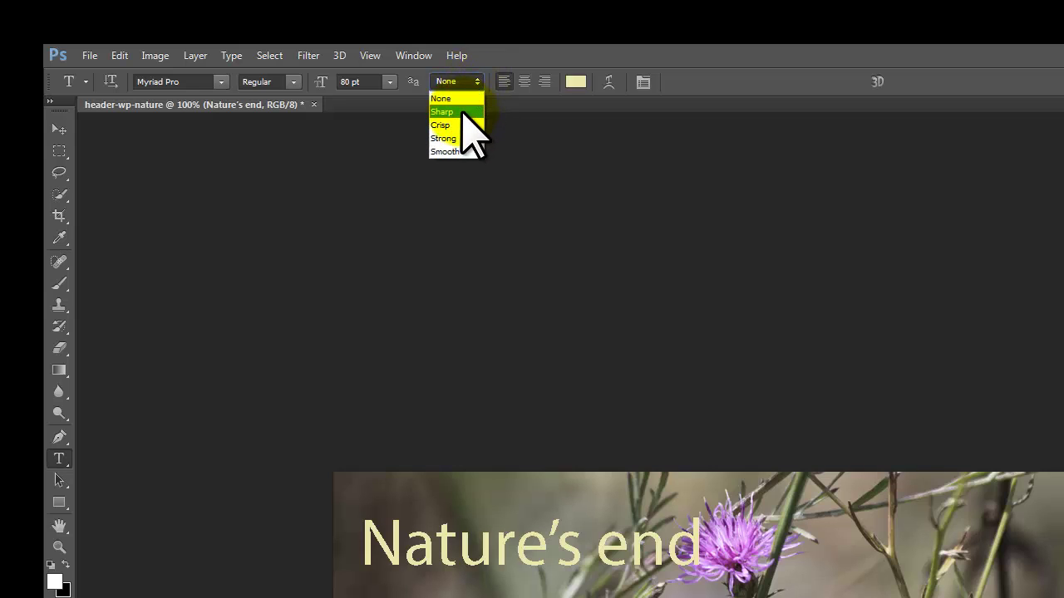
left_click(462, 117)
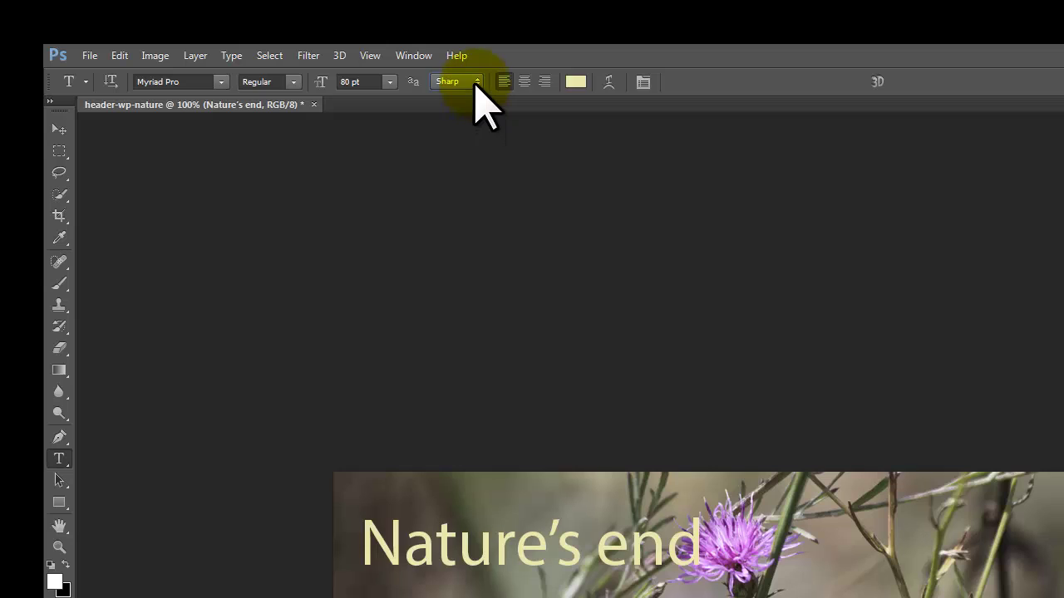
left_click(475, 82)
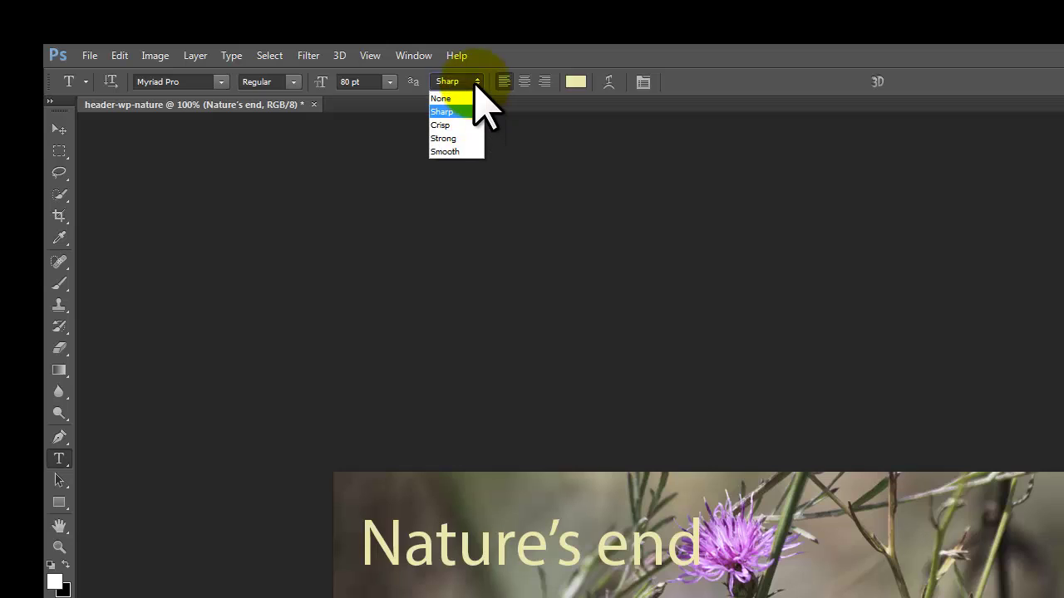
left_click(463, 153)
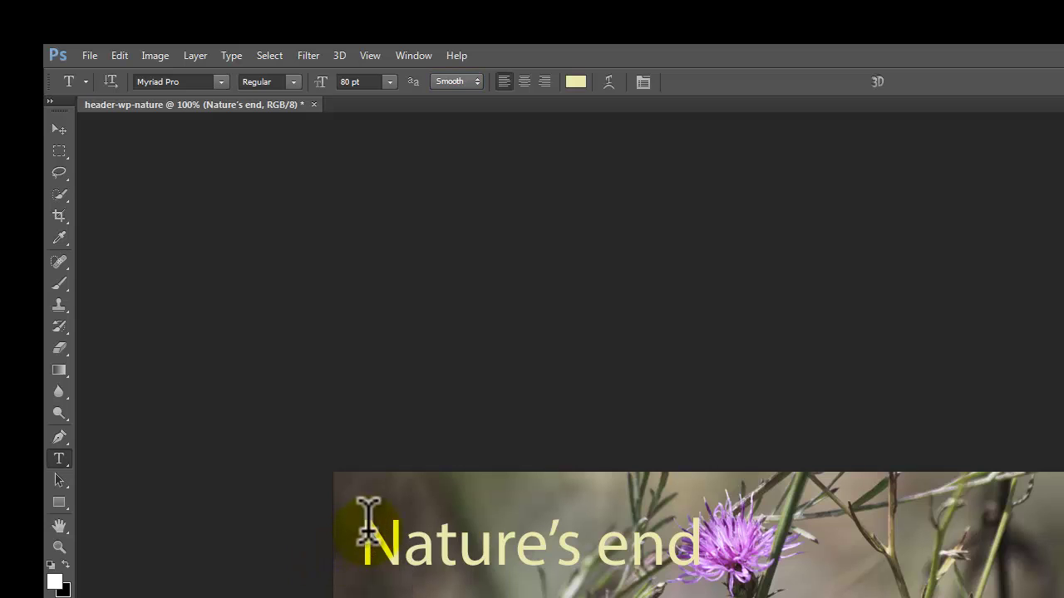
Step: Set the whole title's font size to 60 pt and nudge the title slightly to the right
left_click_drag(363, 523, 807, 532)
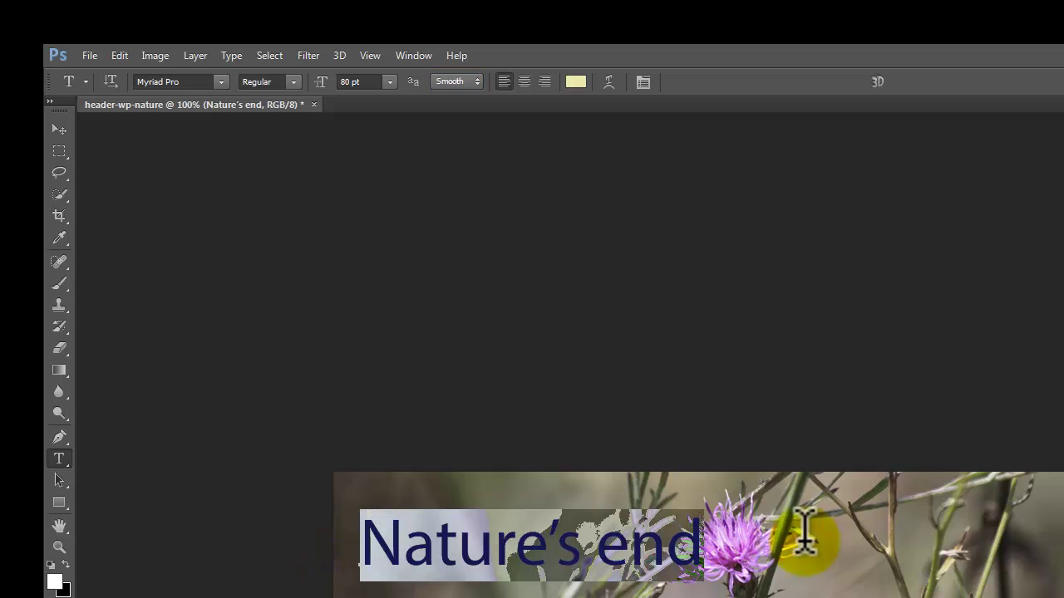
left_click(389, 82)
left_click(378, 345)
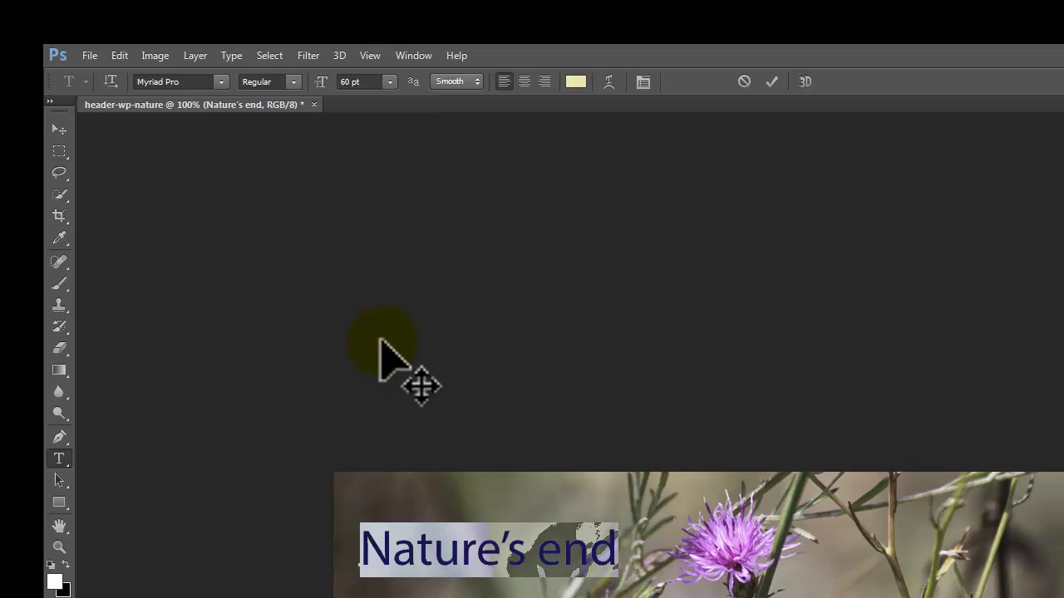
left_click(60, 129)
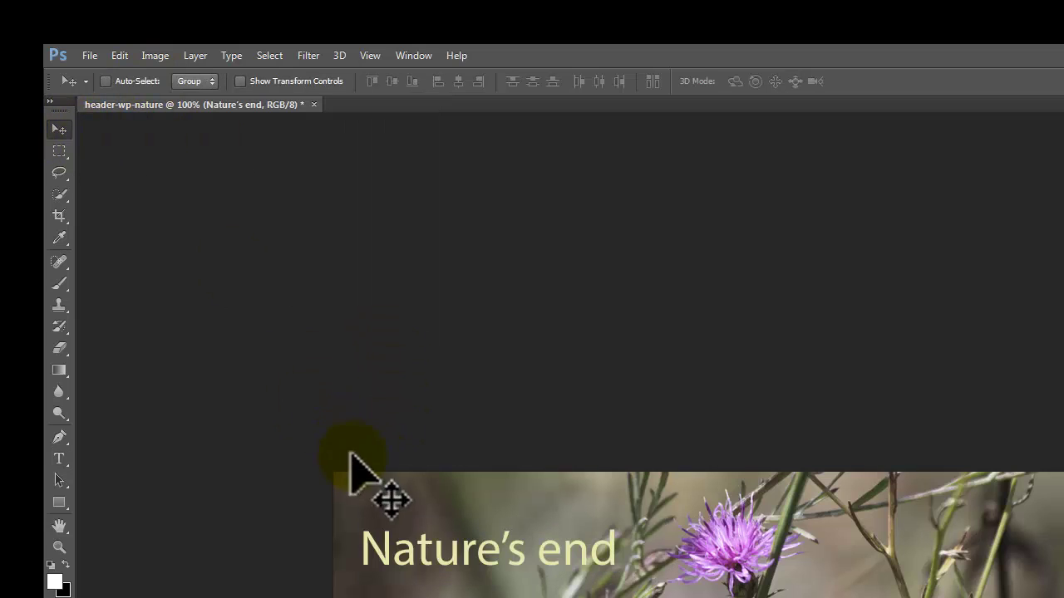
mouse_move(438, 559)
left_mouse_down()
mouse_move(441, 542)
mouse_move(448, 561)
left_mouse_up()
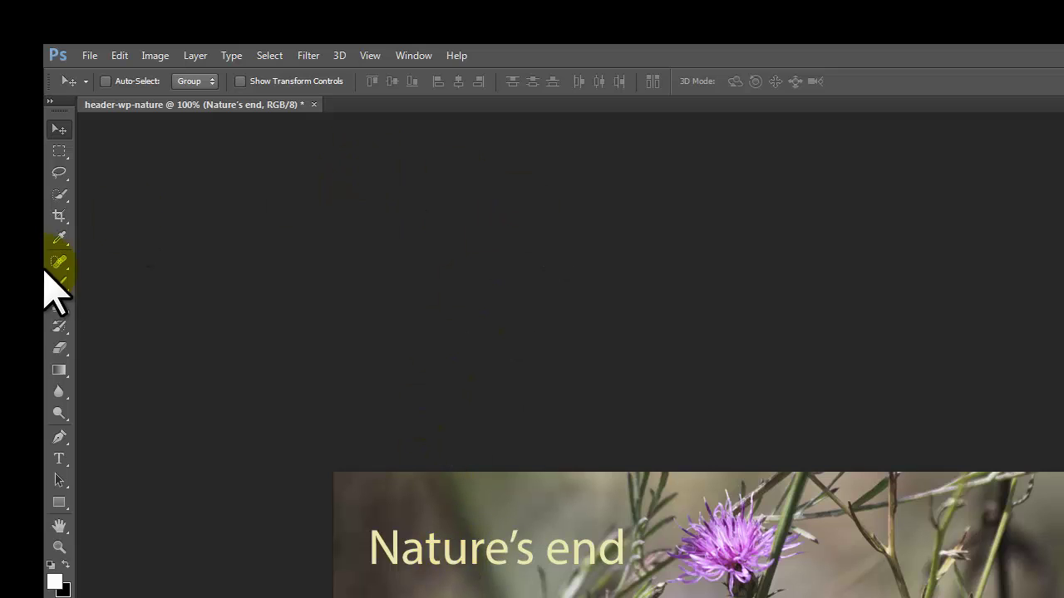
Step: Select all of the title text and open its text color for editing
left_click(60, 458)
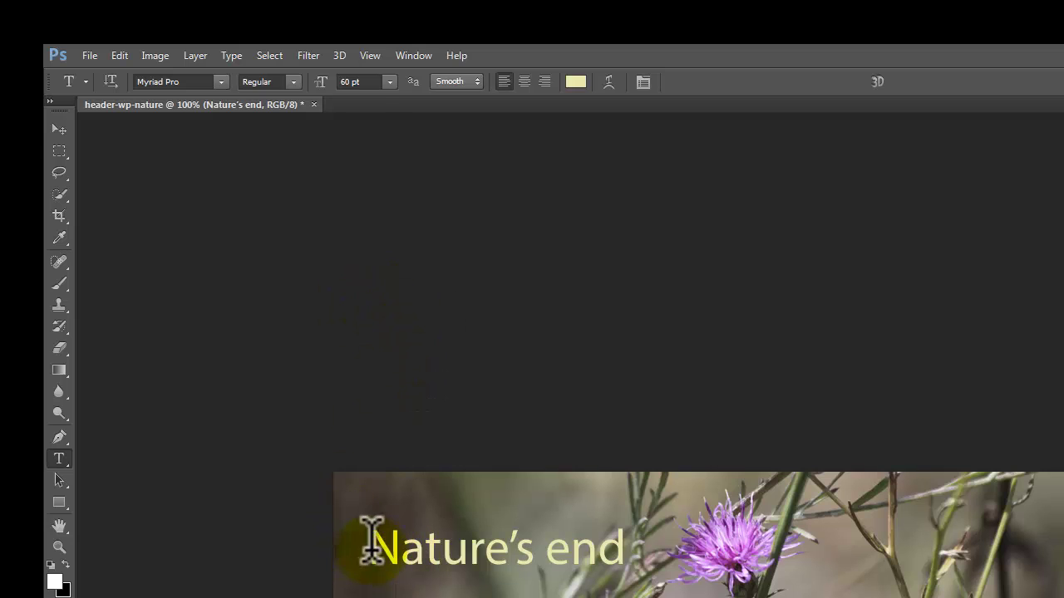
left_click_drag(374, 537, 706, 504)
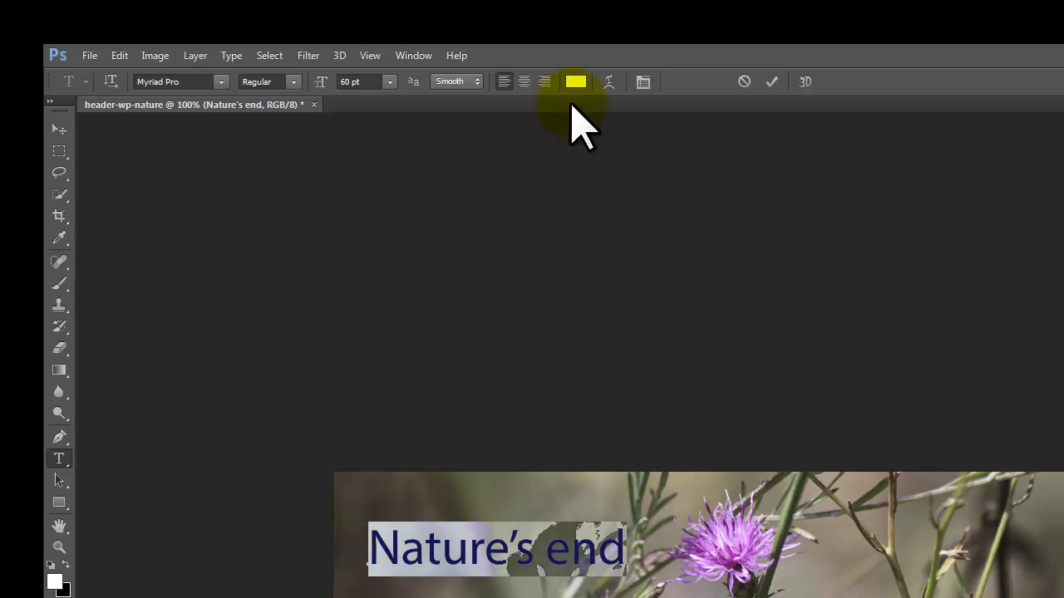
left_click(575, 84)
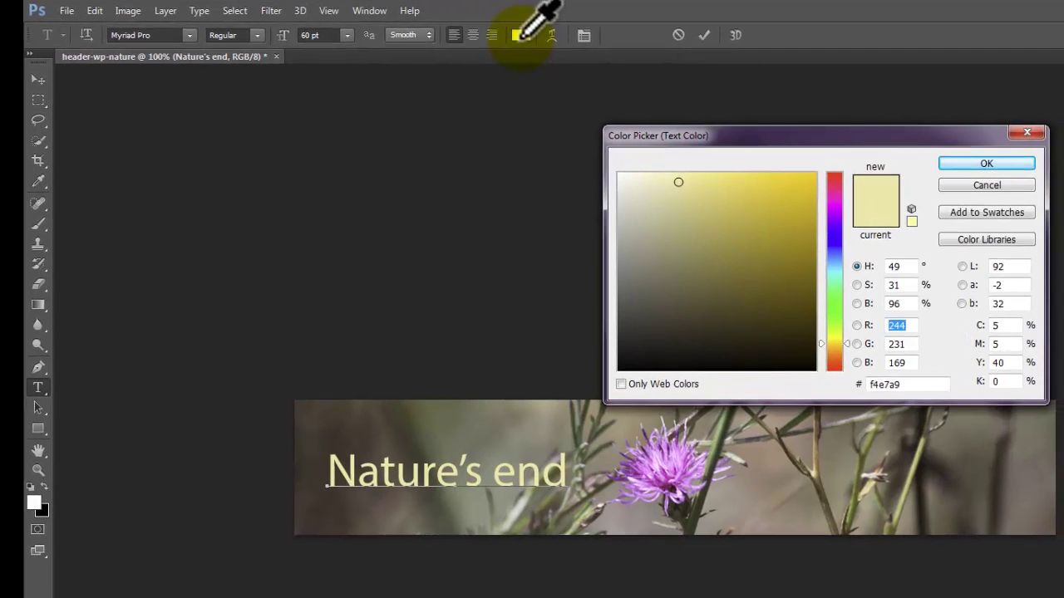
Step: Try several olive, orange and brown shades as the title's text color
left_click(765, 254)
left_click(707, 227)
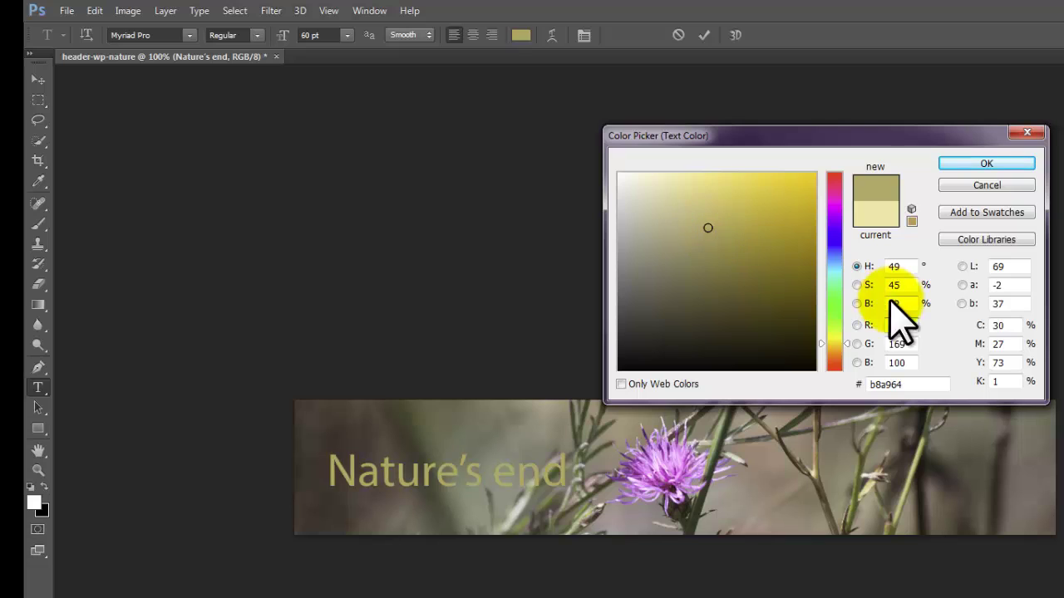
left_click(833, 354)
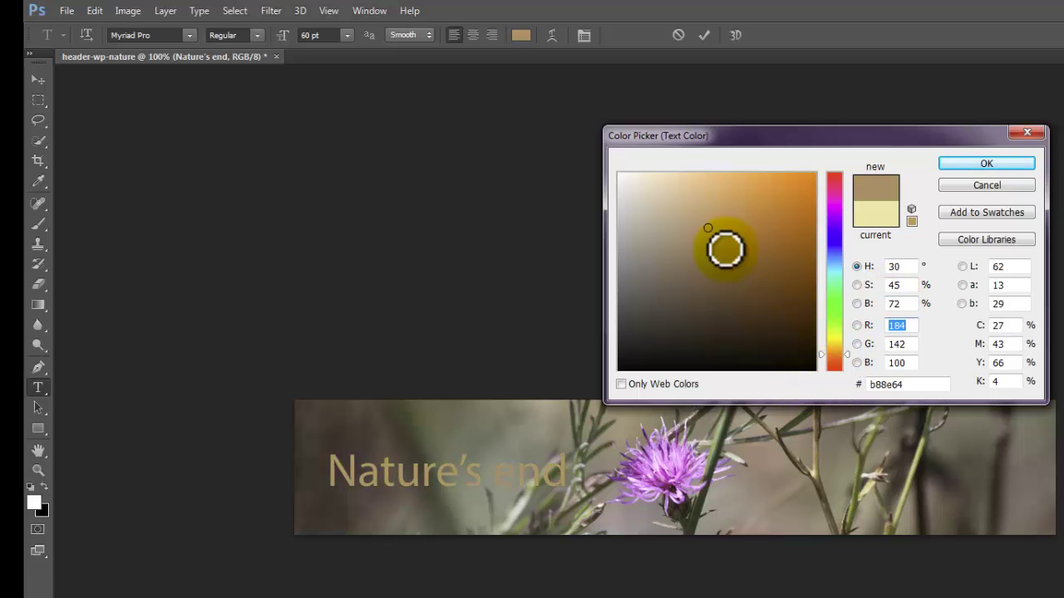
left_click(758, 221)
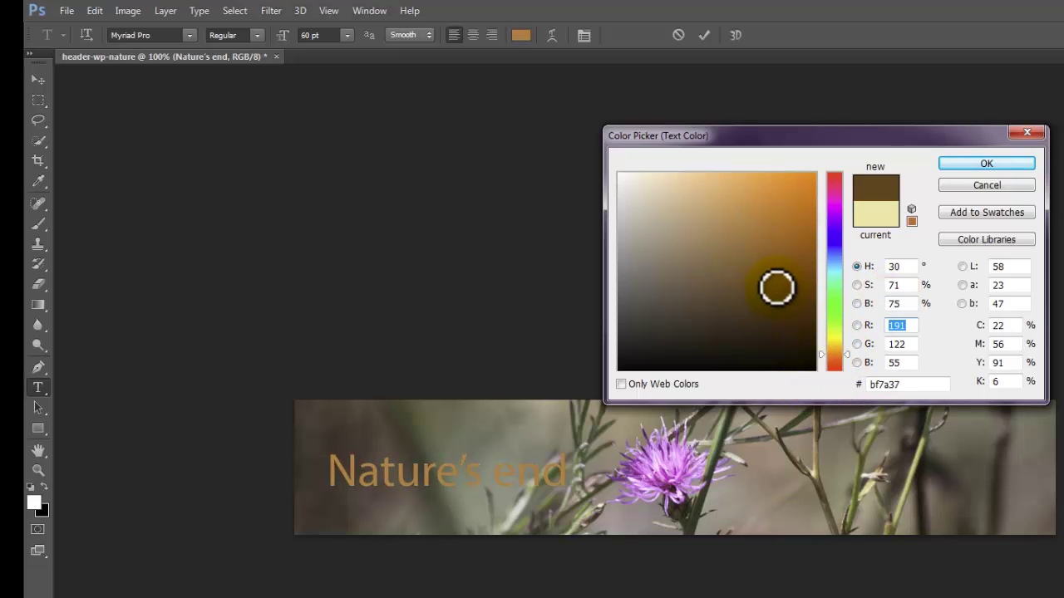
left_click(776, 288)
left_click(780, 207)
left_click(746, 201)
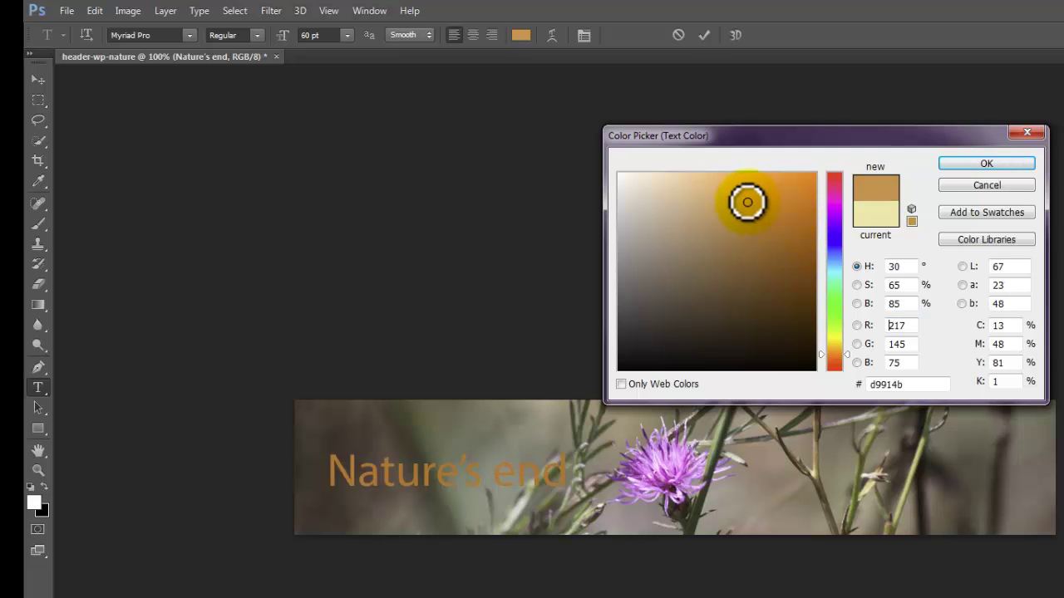
left_click(758, 250)
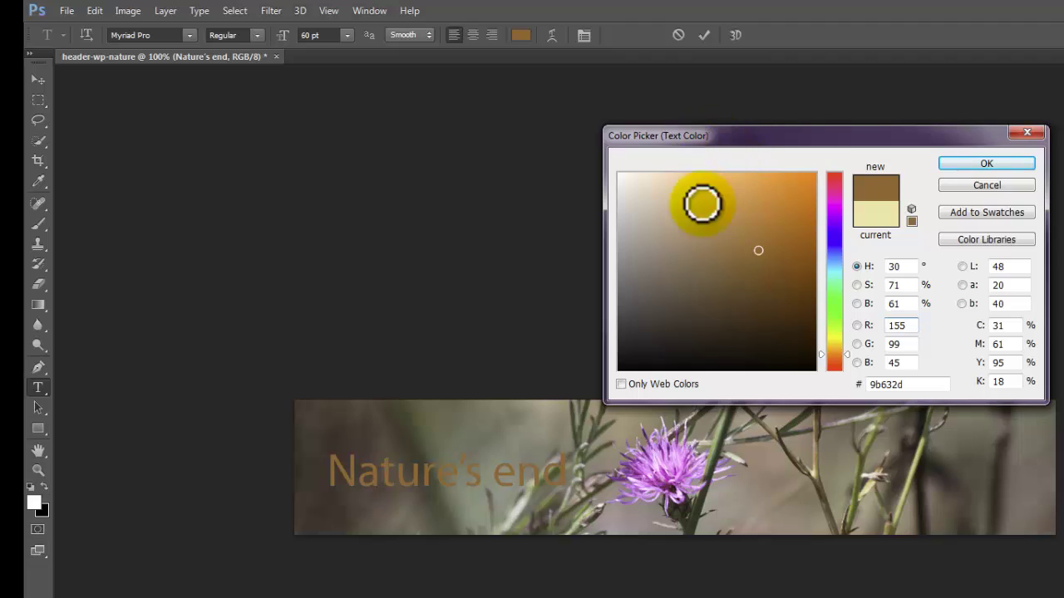
Step: Recolor the title to ffccff by sampling the flower's pink and limiting it to web colors, and shift the title slightly down
left_click(676, 454)
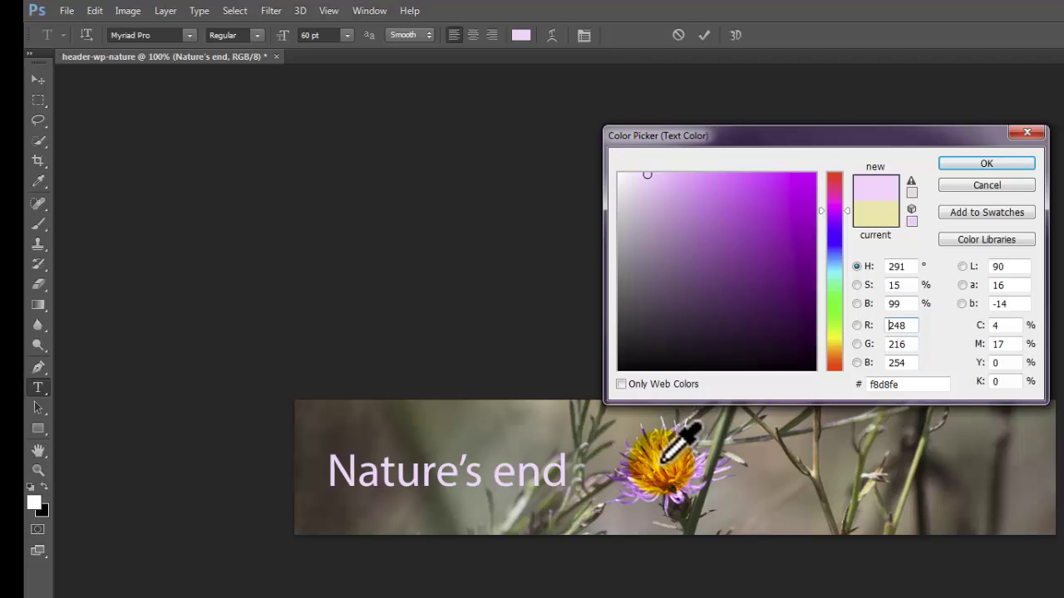
left_click(664, 460)
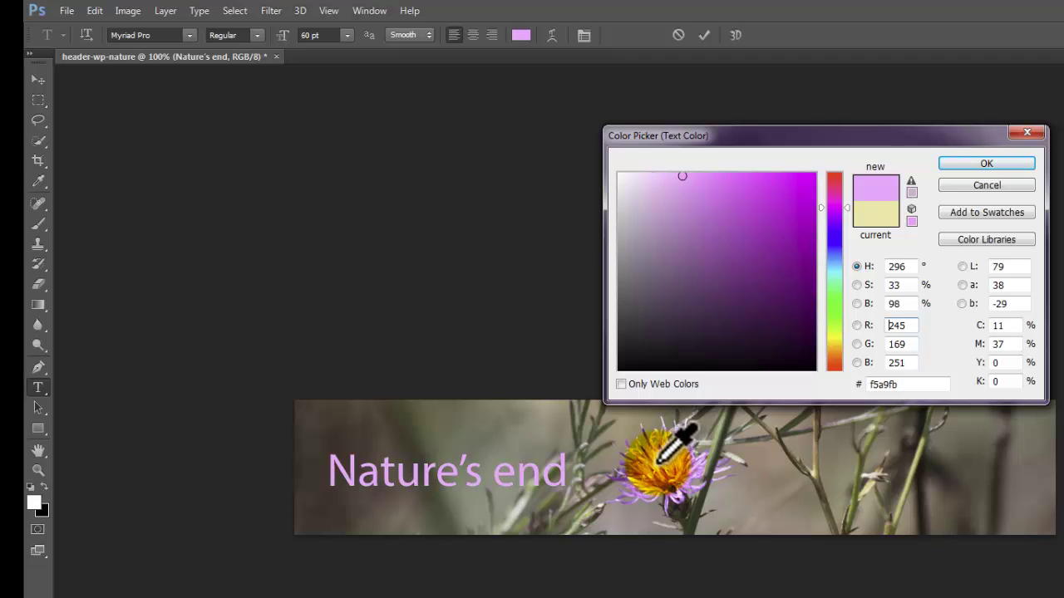
left_click(661, 460)
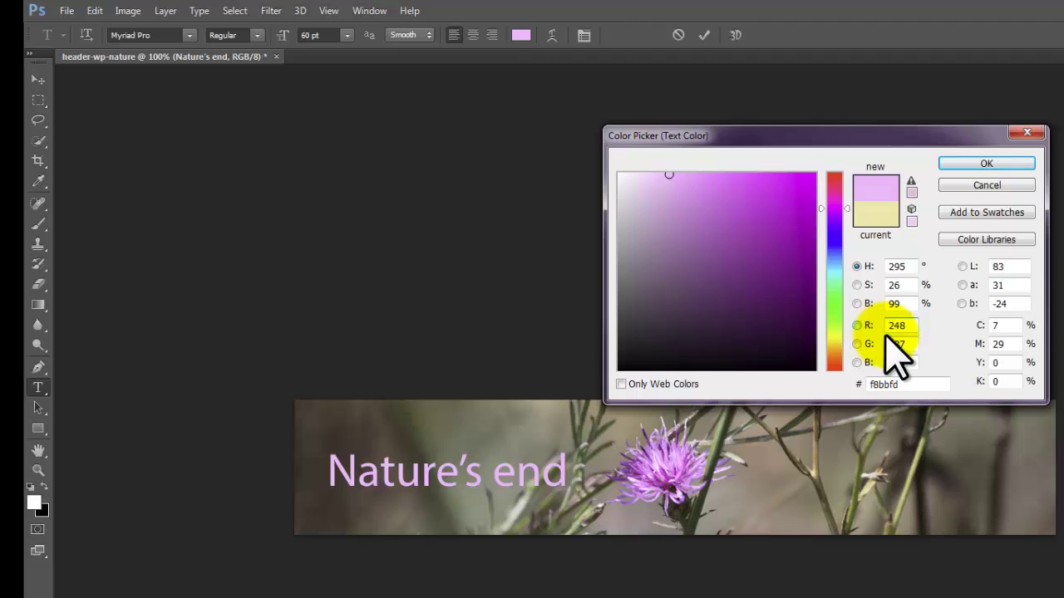
left_click(621, 386)
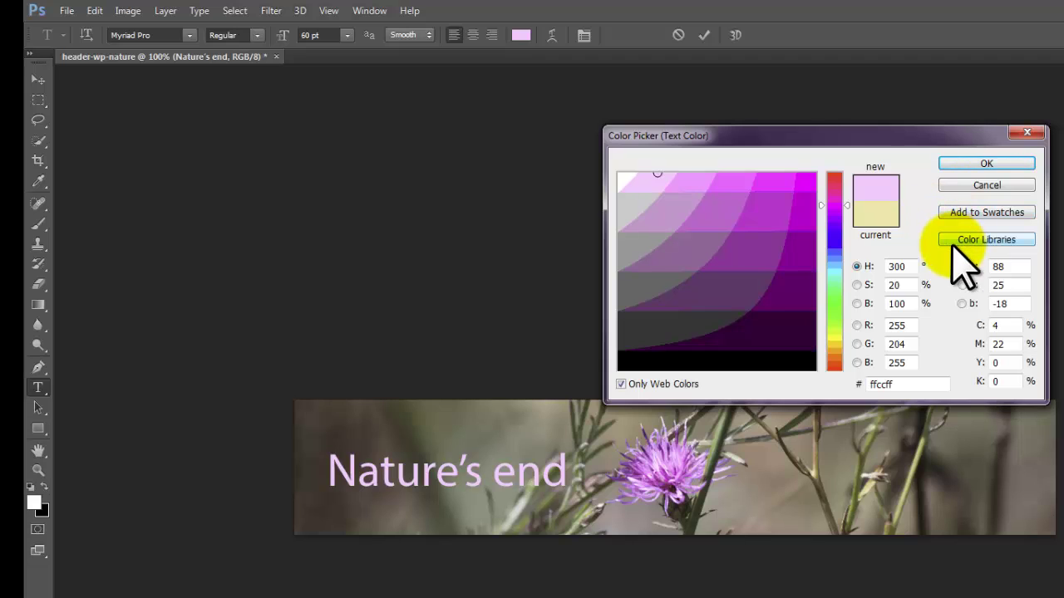
left_click(957, 164)
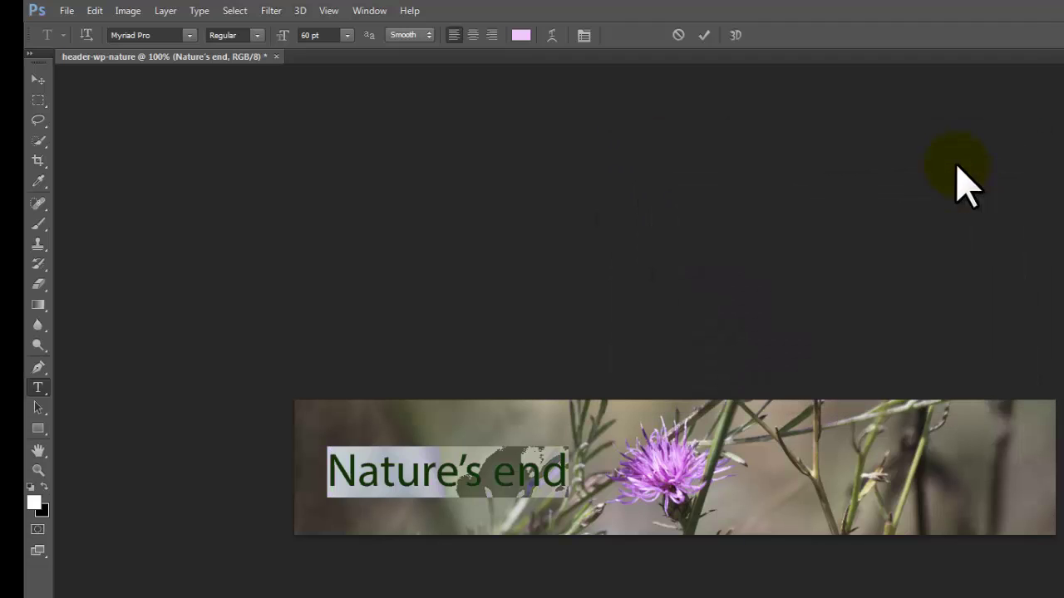
left_click(39, 80)
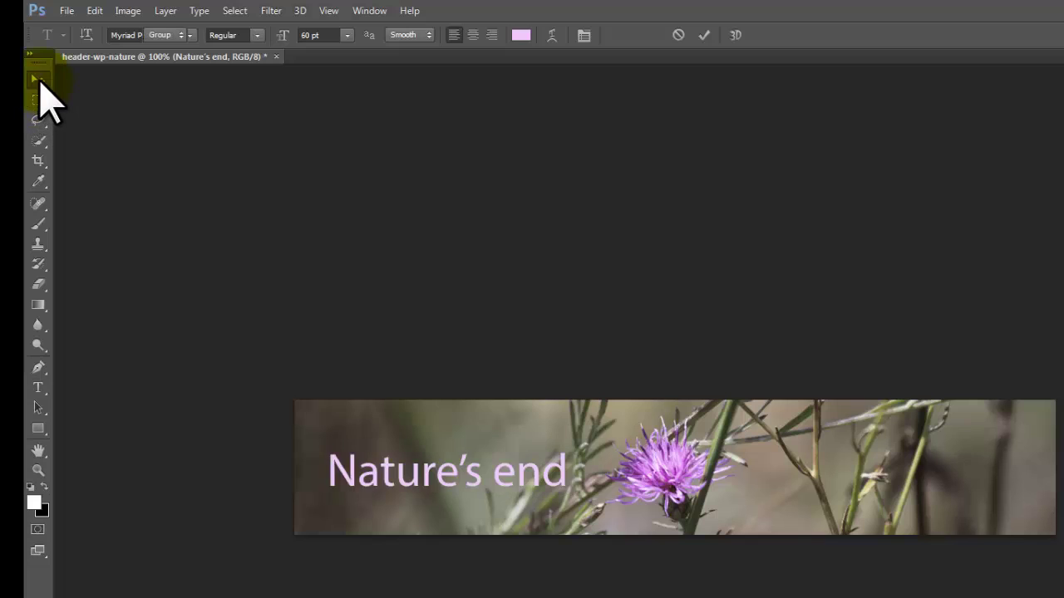
left_click_drag(373, 482, 371, 487)
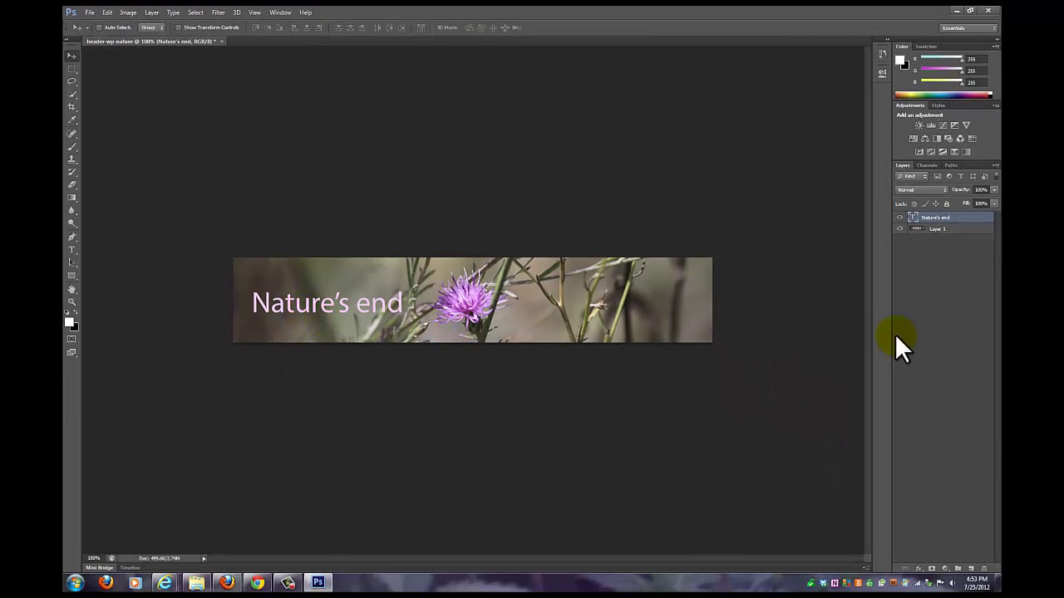
Step: Apply a Bevel & Emboss effect with the Inner Bevel style to the "Nature's end" text layer
left_click(919, 570)
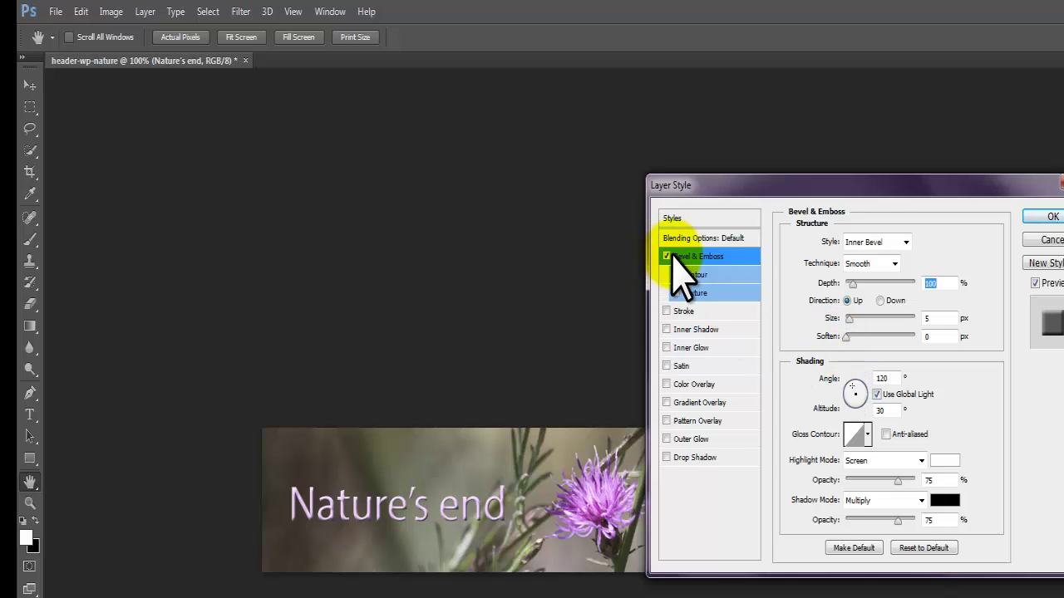
left_click(1045, 217)
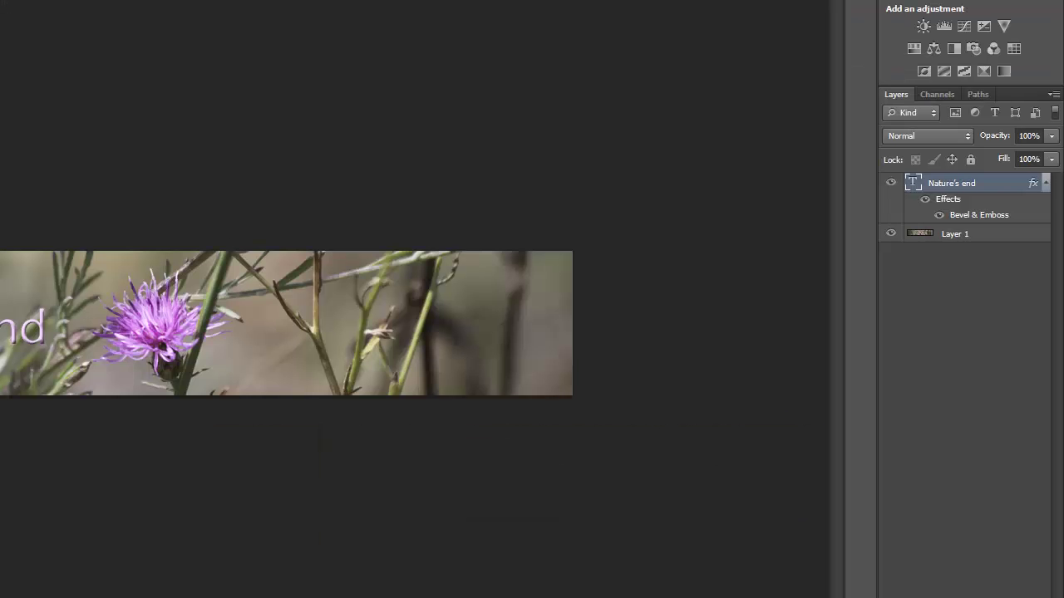
Step: Add a Drop Shadow effect to the title layer and turn off its Bevel & Emboss
left_click(915, 597)
left_click(964, 597)
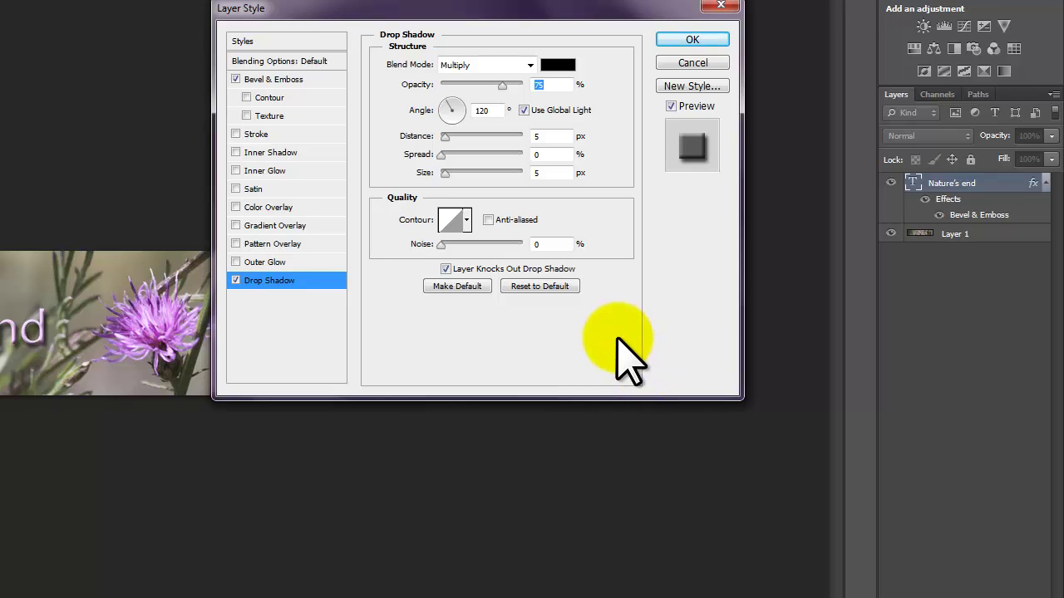
left_click(237, 80)
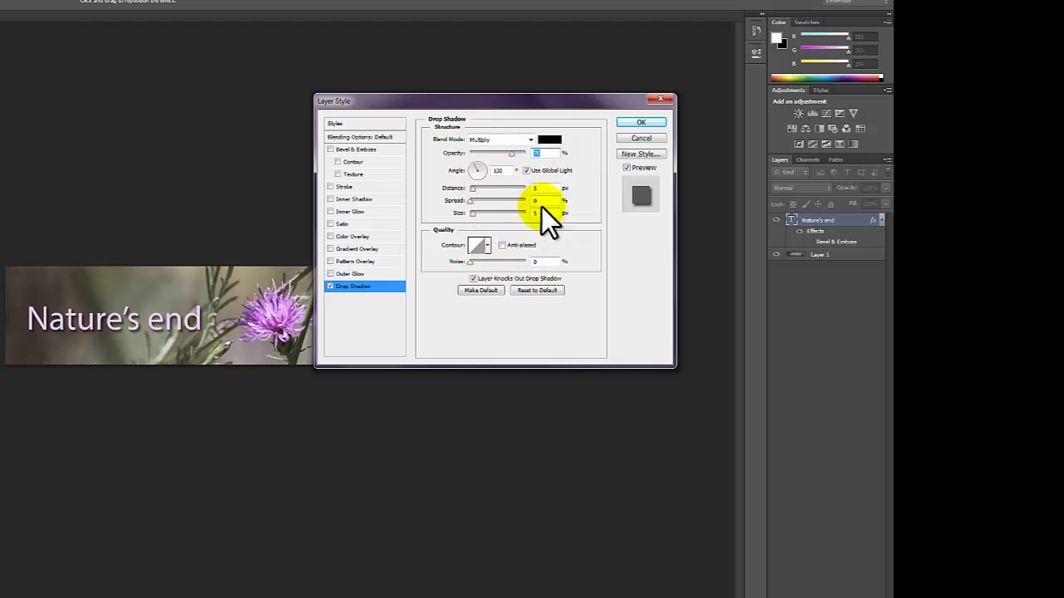
Step: Set the title's drop shadow to 1 px size, 3 px distance and 50% opacity
left_click(473, 214)
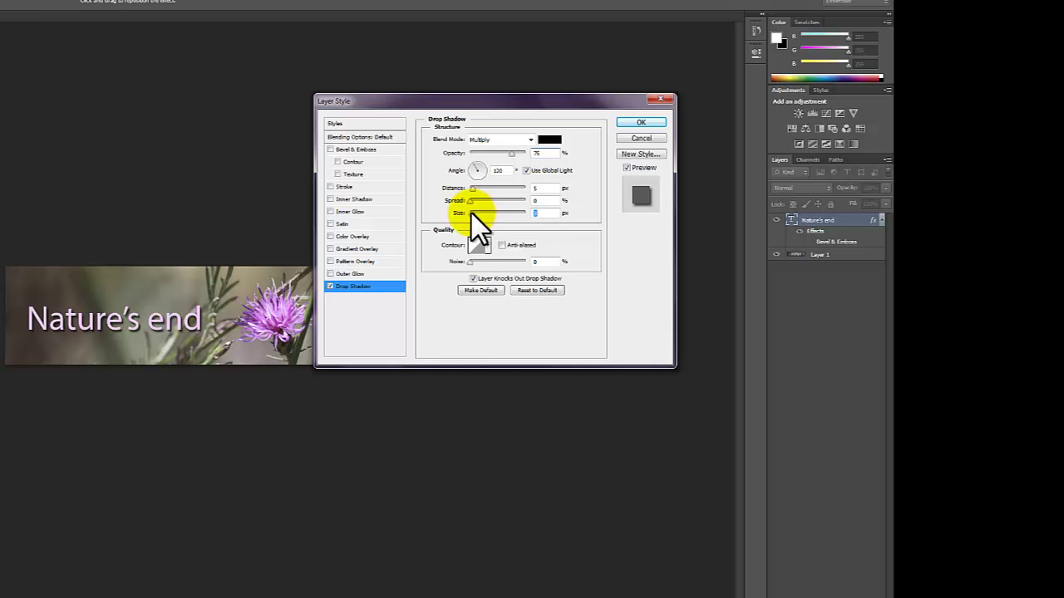
left_click_drag(471, 214, 478, 213)
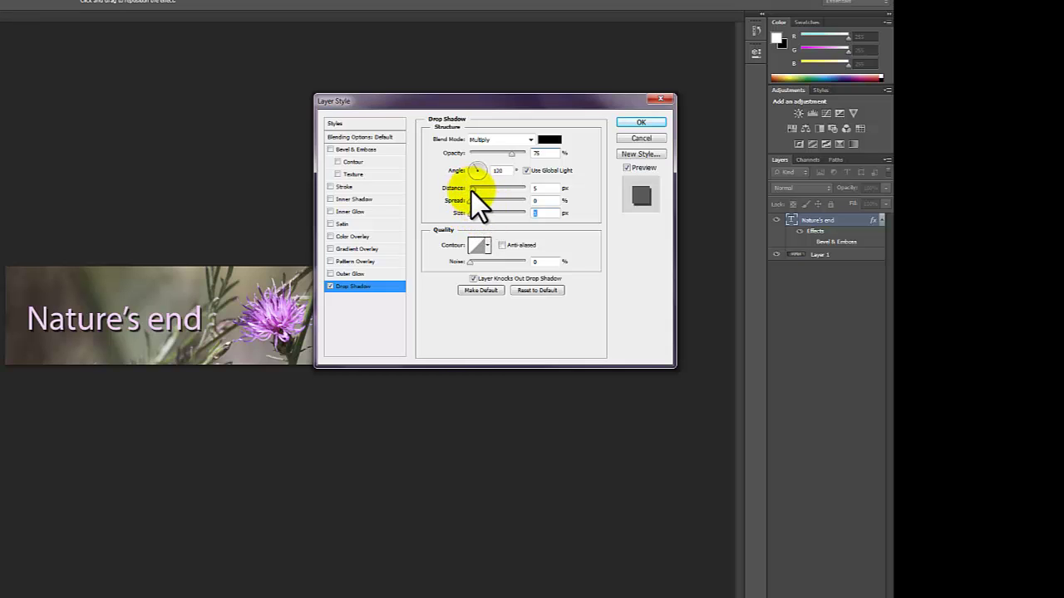
left_click(471, 192)
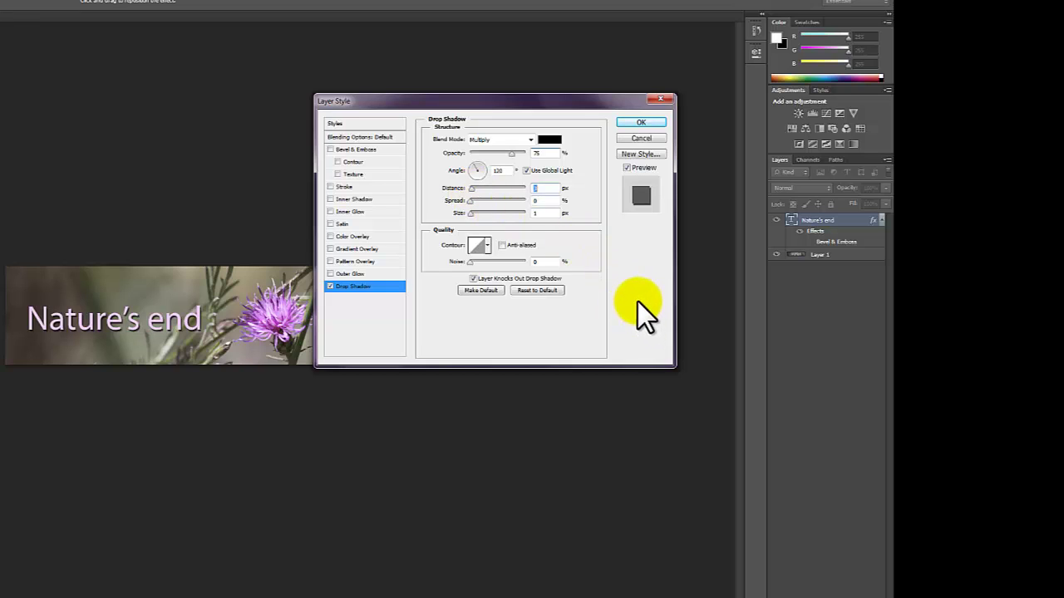
left_click(532, 289)
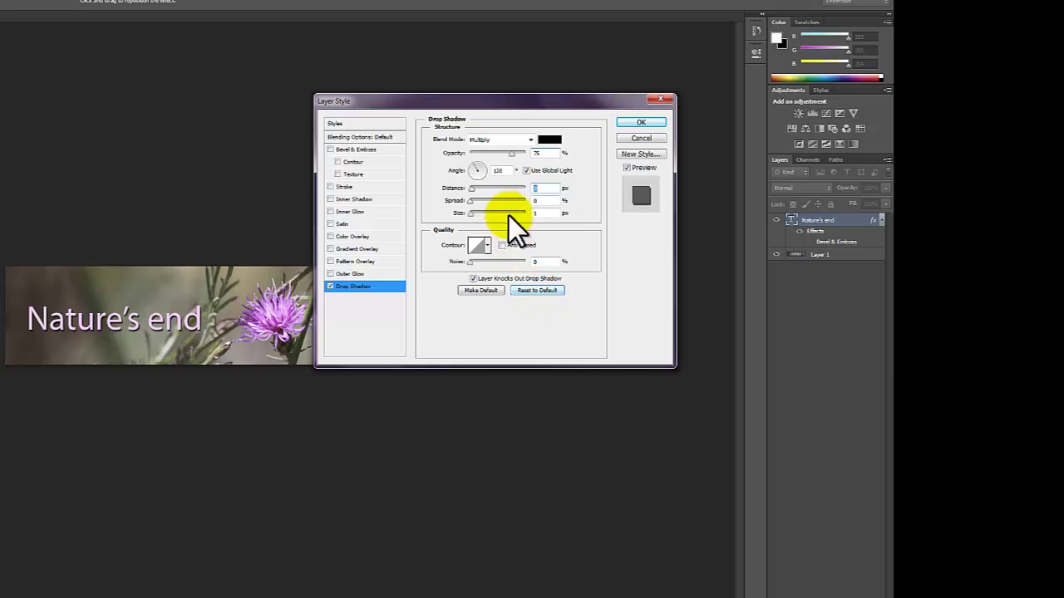
left_click_drag(512, 153, 507, 155)
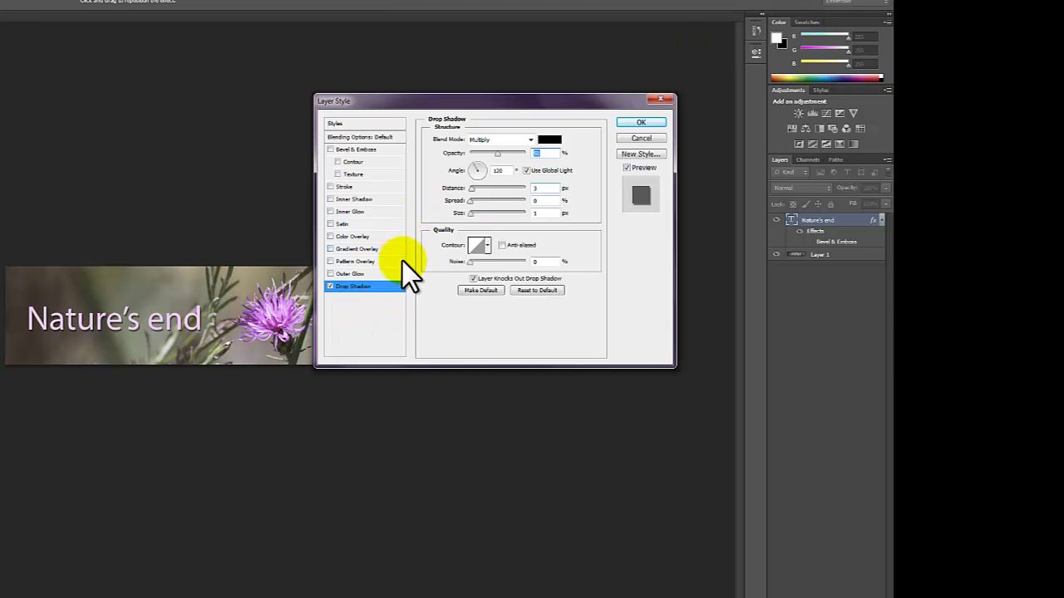
Step: Try the Outer Glow and Stroke effects on the title, turning each one off again
left_click(330, 274)
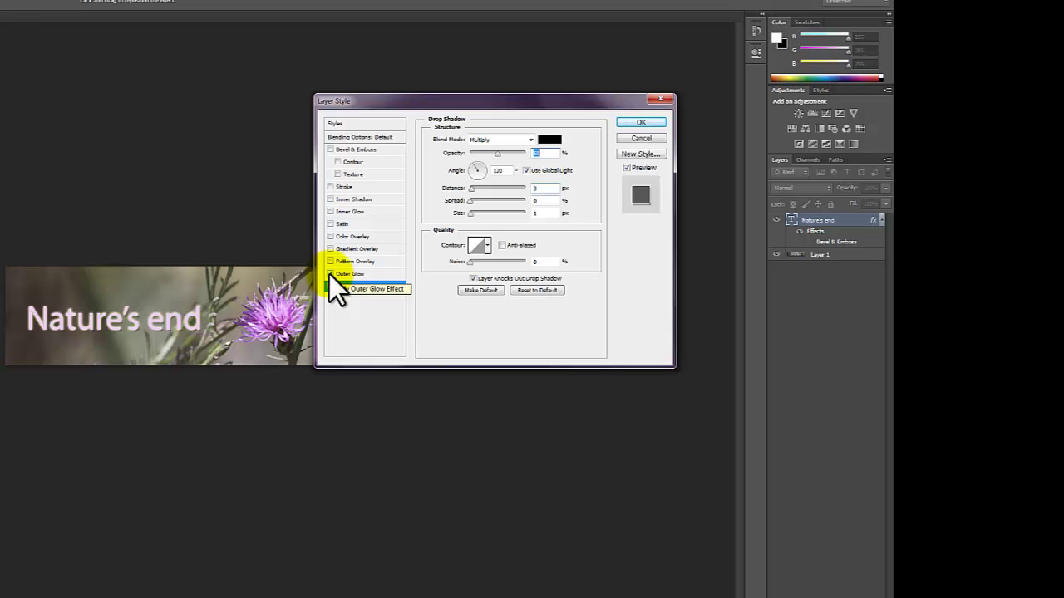
left_click(329, 275)
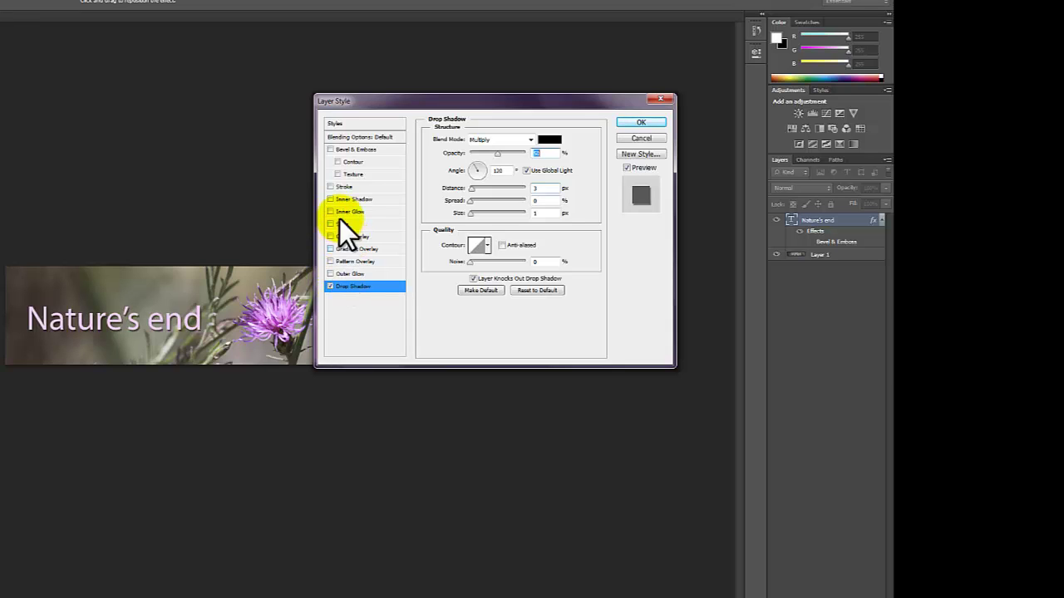
left_click(331, 188)
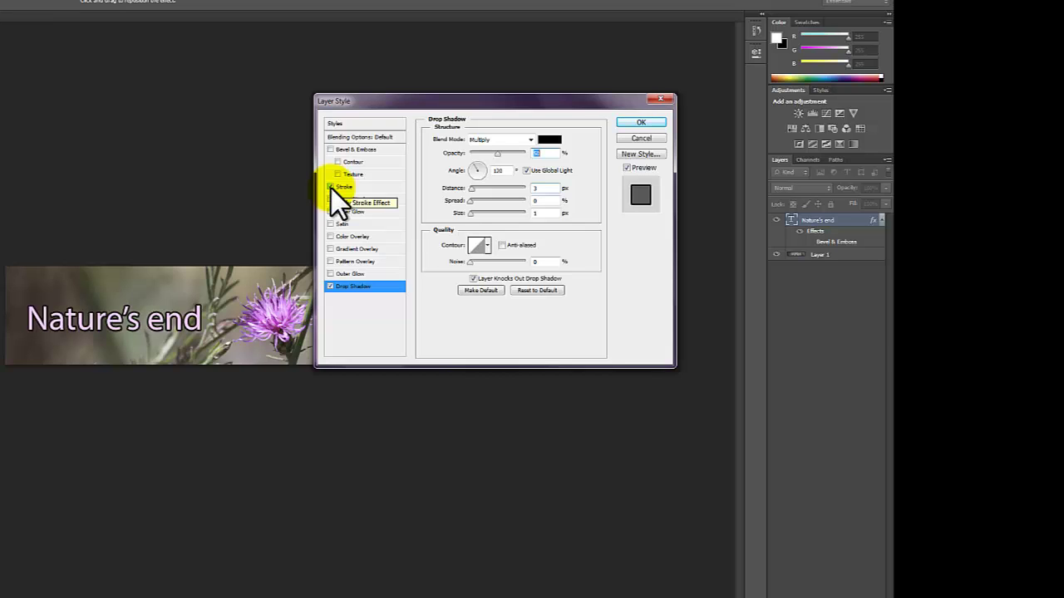
left_click(330, 188)
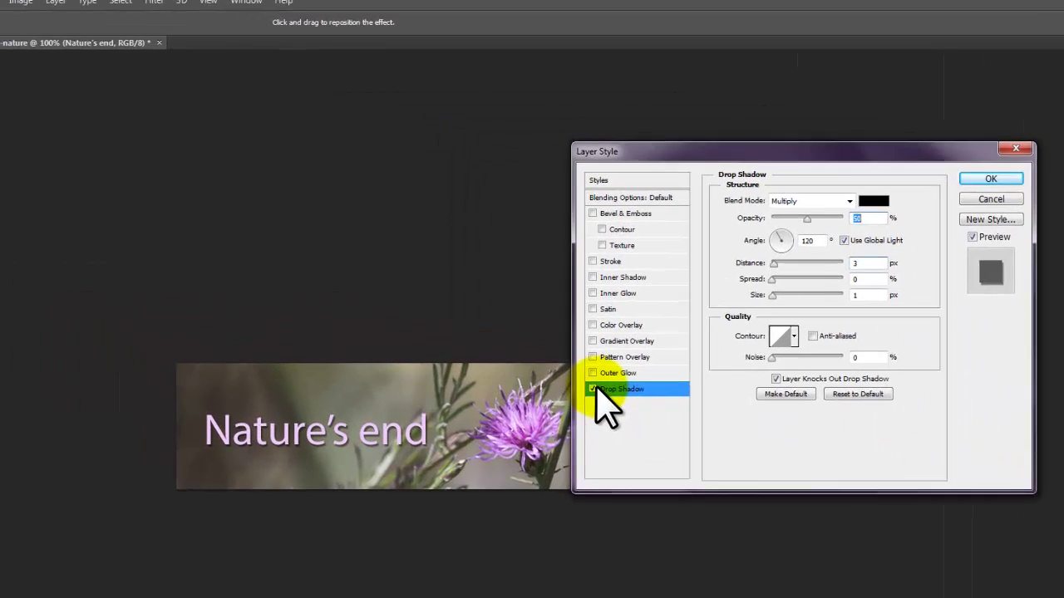
Step: Turn off the title's drop shadow, apply the layer style, and move the title slightly up
left_click(594, 389)
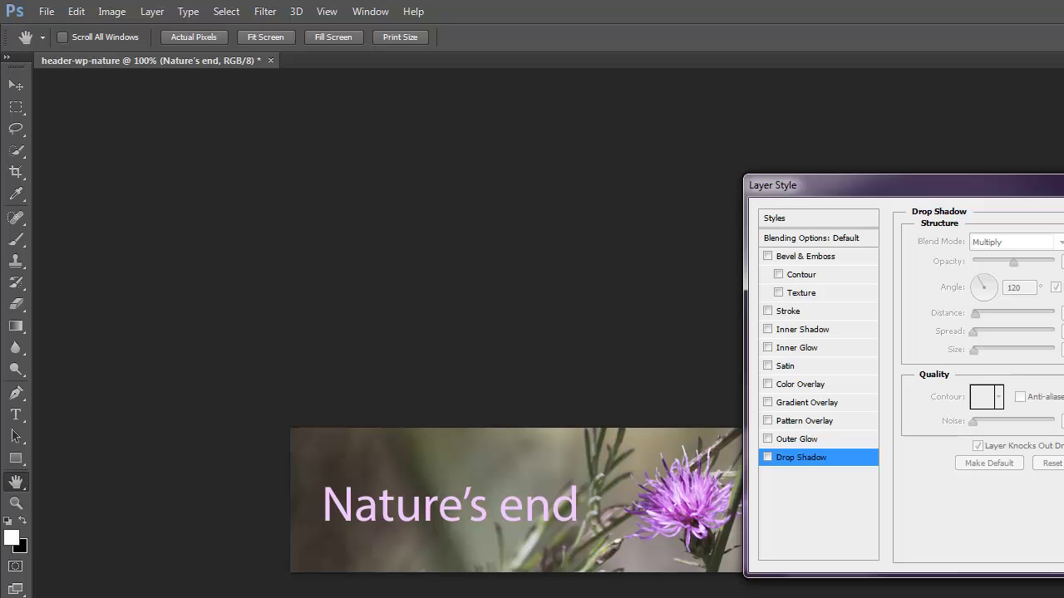
key("Return")
key("v")
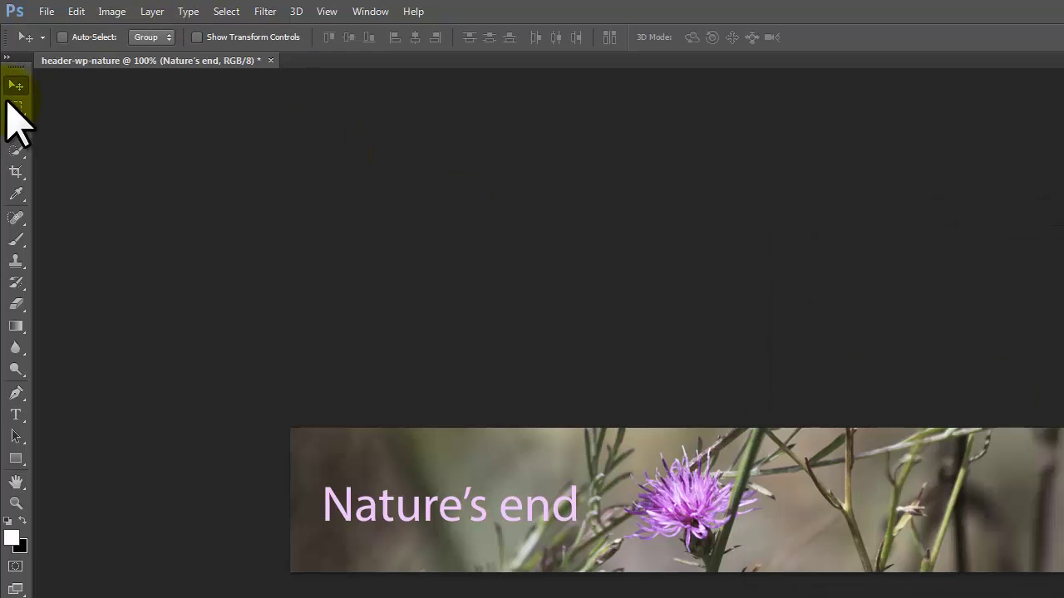
mouse_move(420, 509)
left_mouse_down()
mouse_move(426, 481)
mouse_move(416, 503)
left_mouse_up()
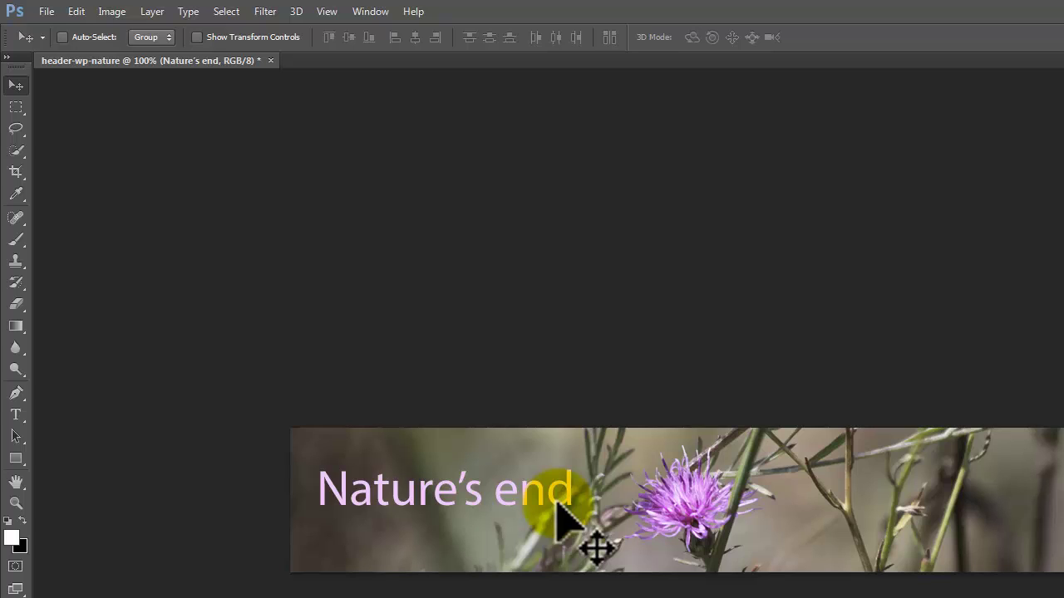
Step: Change the font of the word "end" in the title to NashvilleLH
left_click(15, 415)
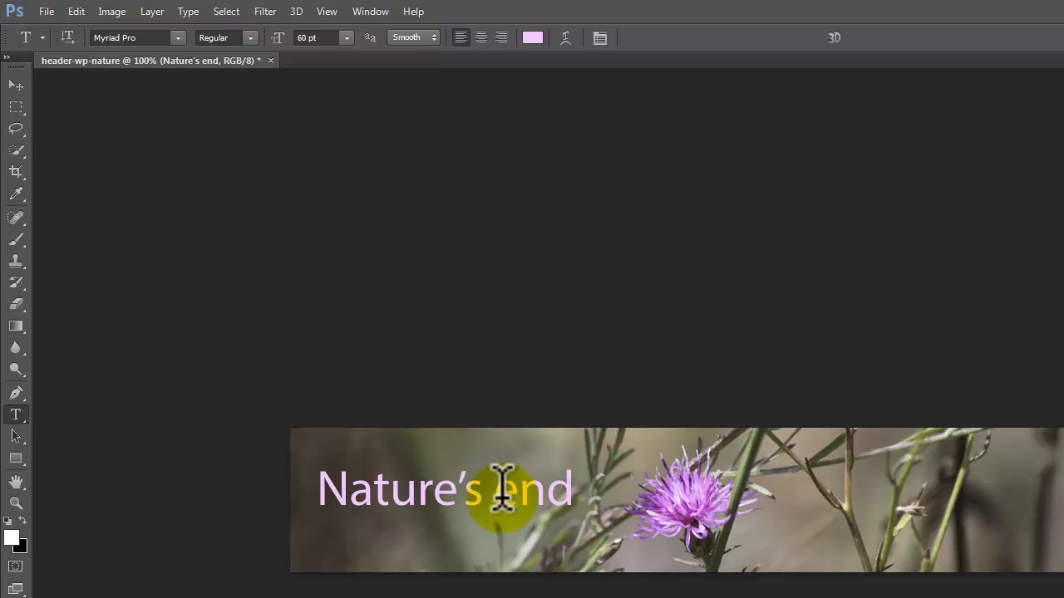
left_click_drag(495, 489, 610, 482)
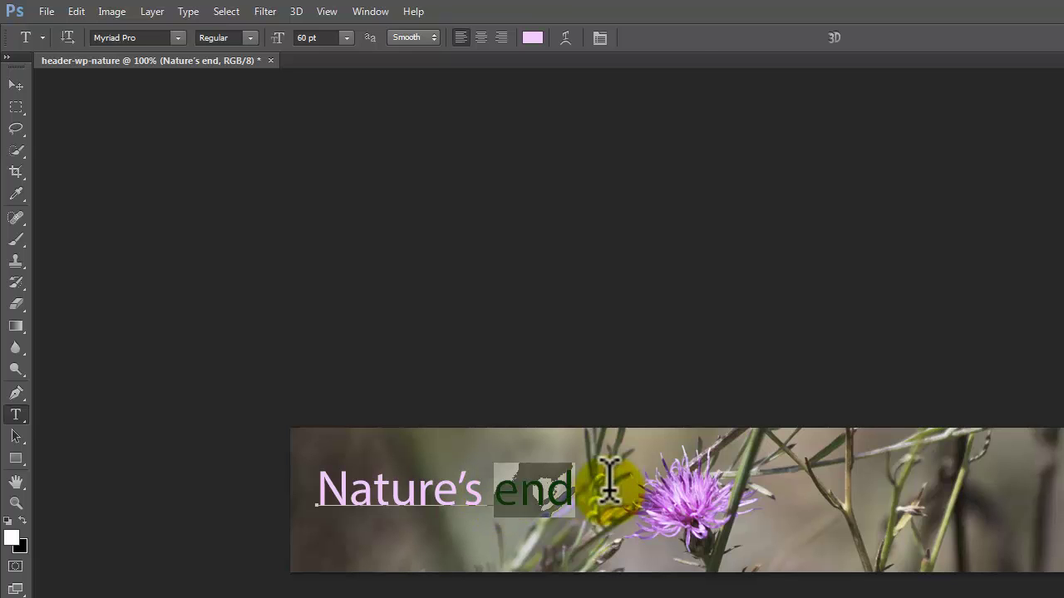
left_click(178, 37)
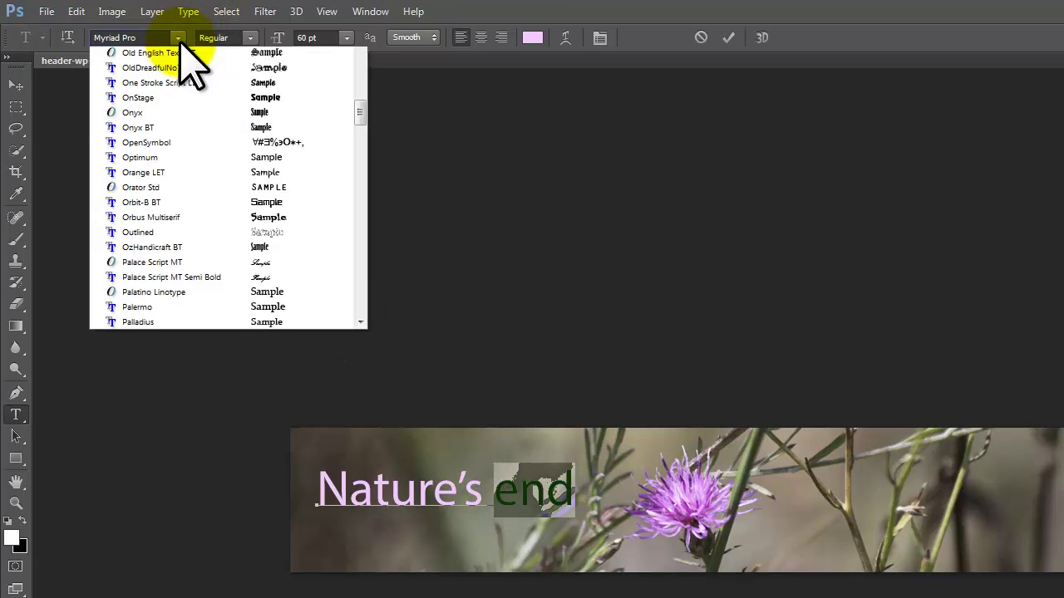
scroll(191, 62, "up", 8)
left_click(186, 98)
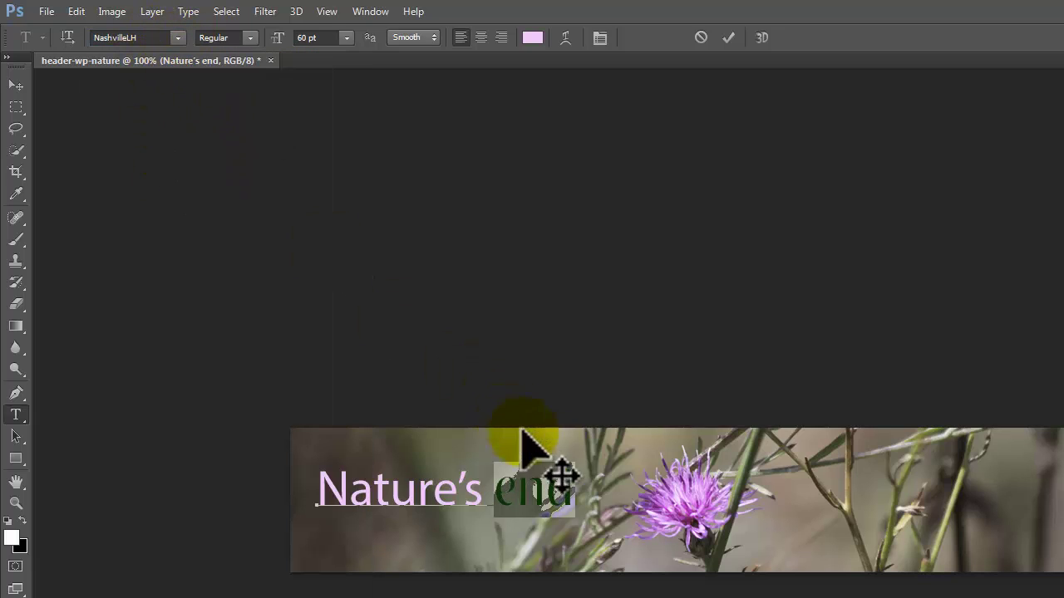
left_click(576, 468)
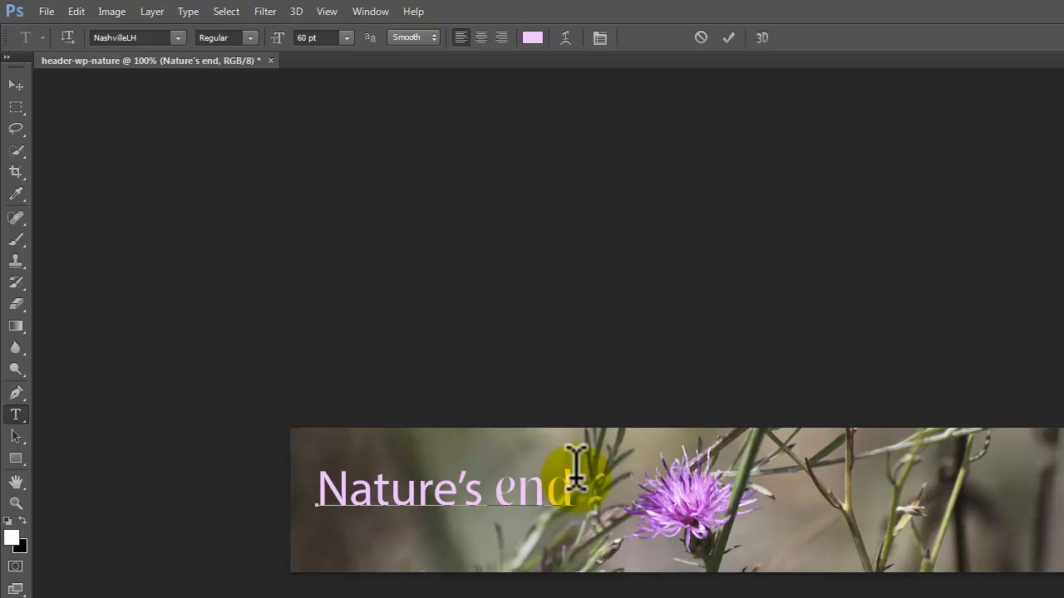
Step: Delete the word "end" from the title text, leaving only "Nature's", and commit the edit
left_click_drag(494, 474, 641, 456)
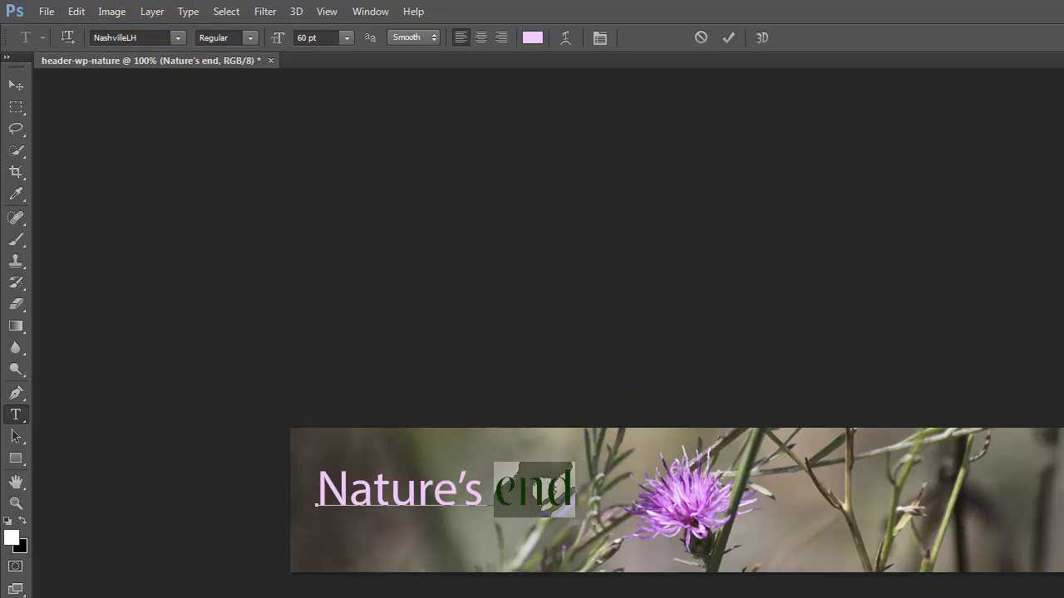
key("BackSpace")
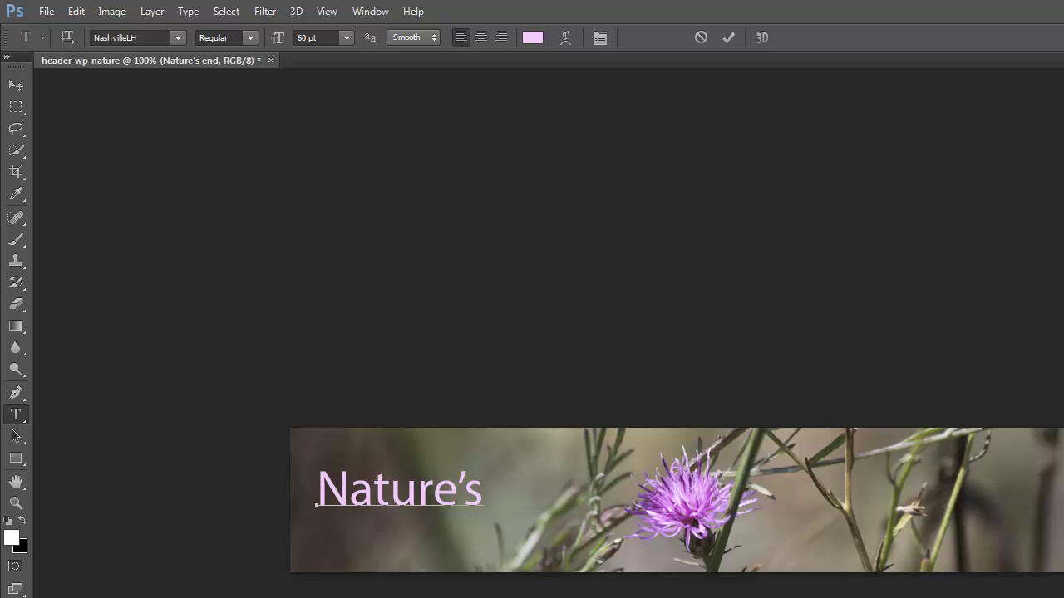
key("ctrl+Return")
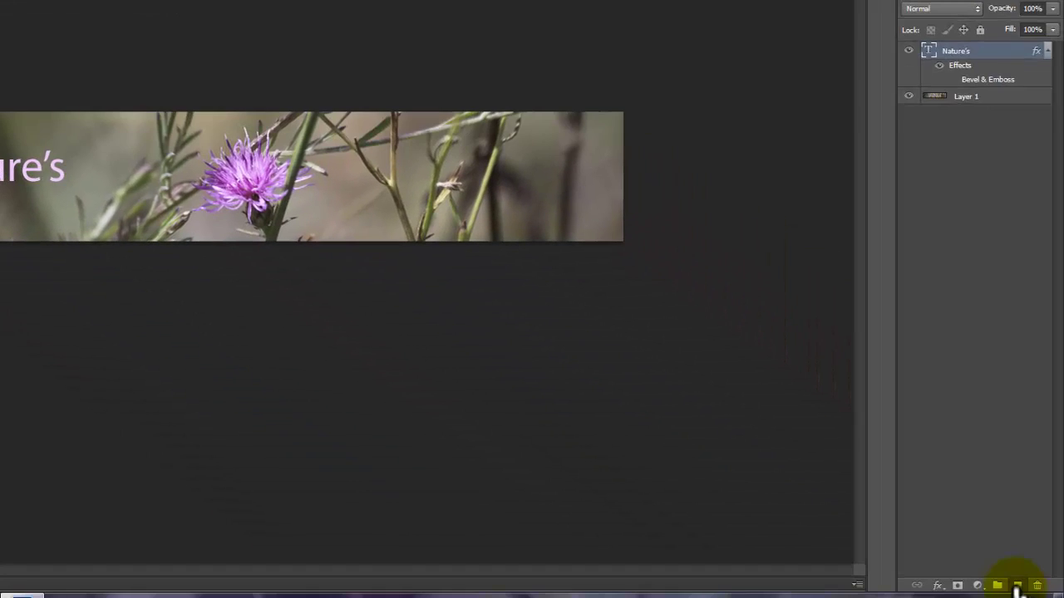
Step: Create a new layer above the "Nature's" text layer and name it "layer2"
left_click(1015, 588)
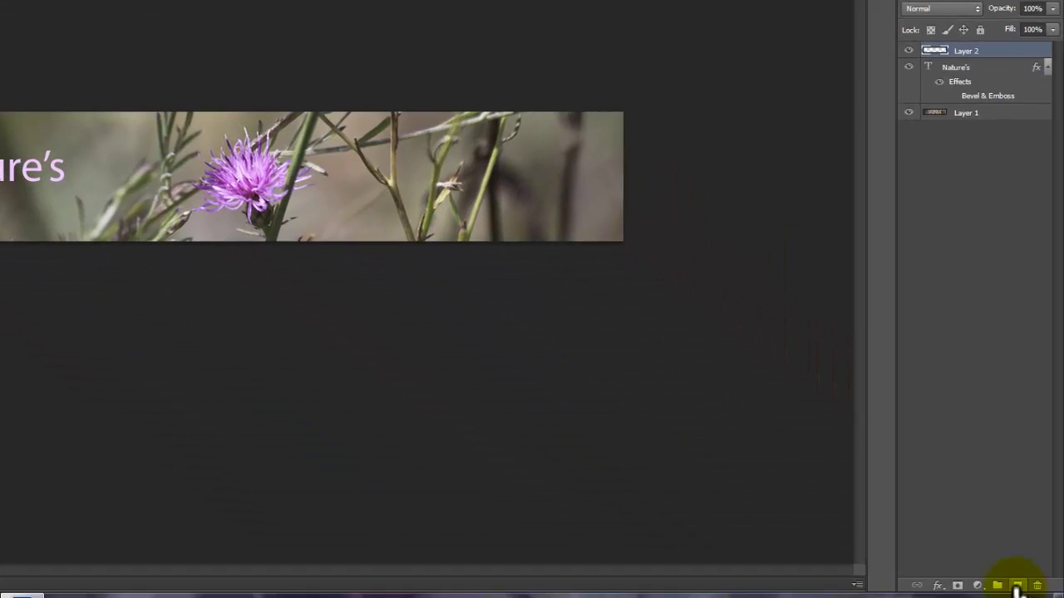
double_click(972, 52)
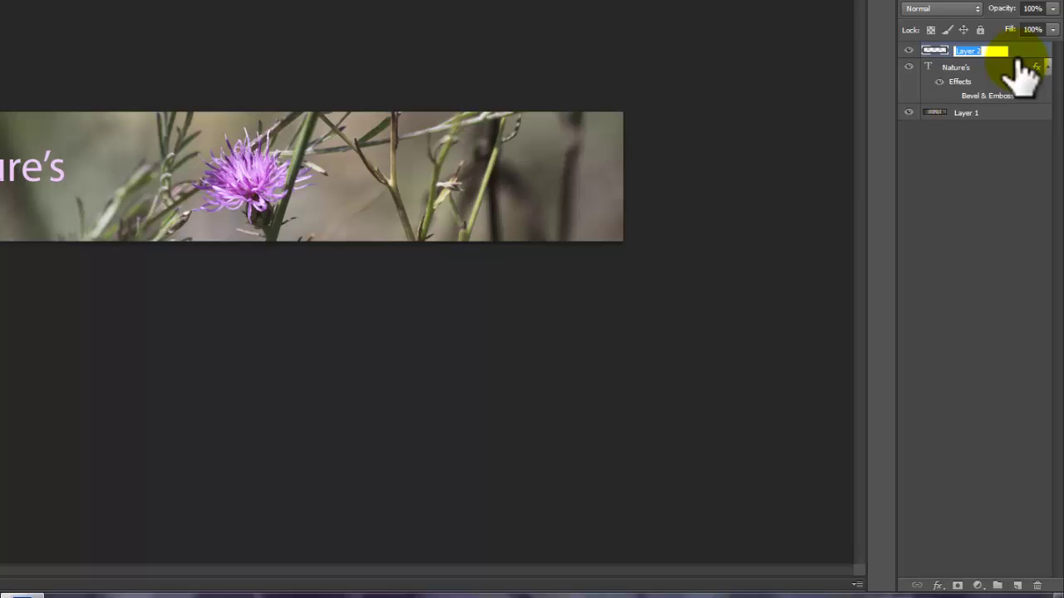
type("end")
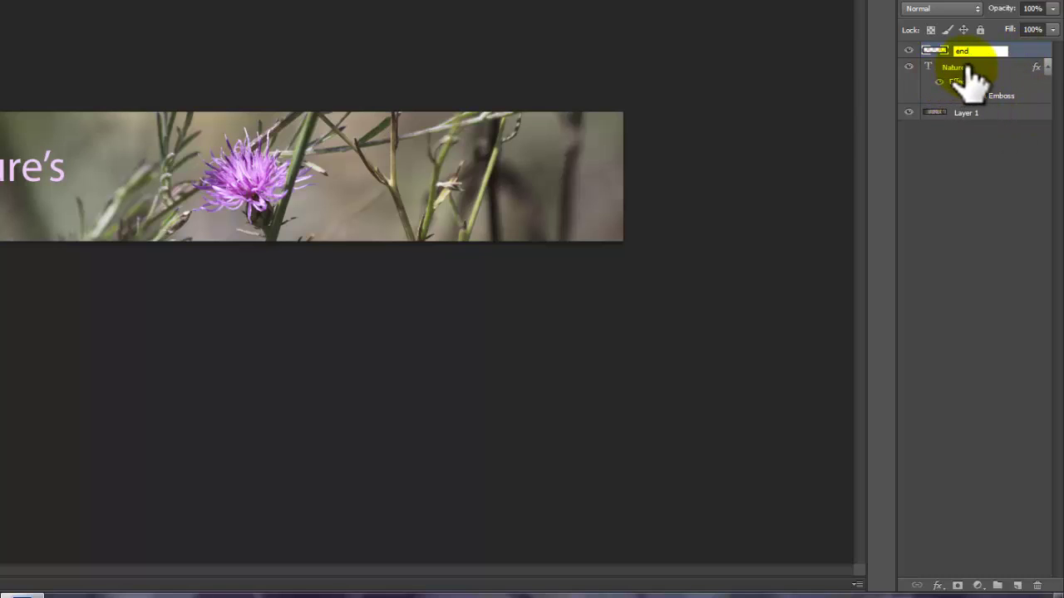
left_click_drag(985, 51, 930, 50)
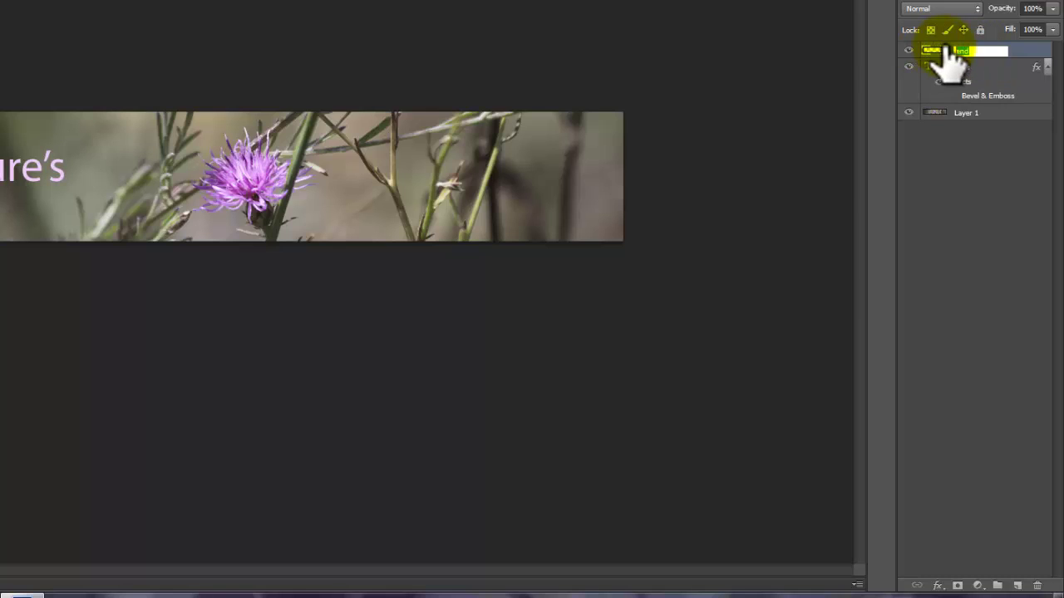
type("layer2")
key("Return")
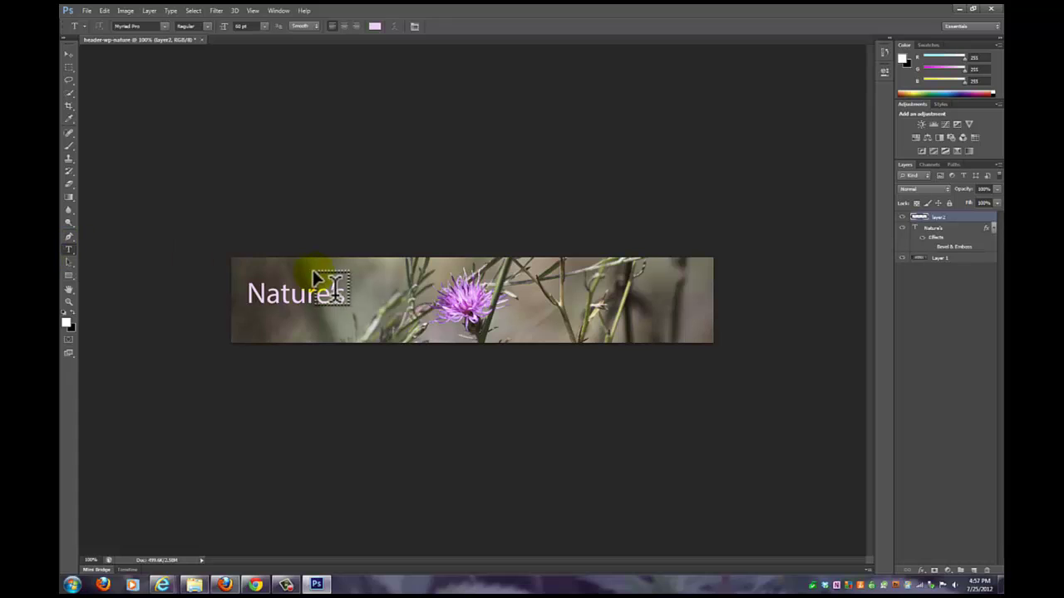
Step: Add the separate text "end" on layer2 and place it just after and slightly lower than "Nature's"
left_click(356, 291)
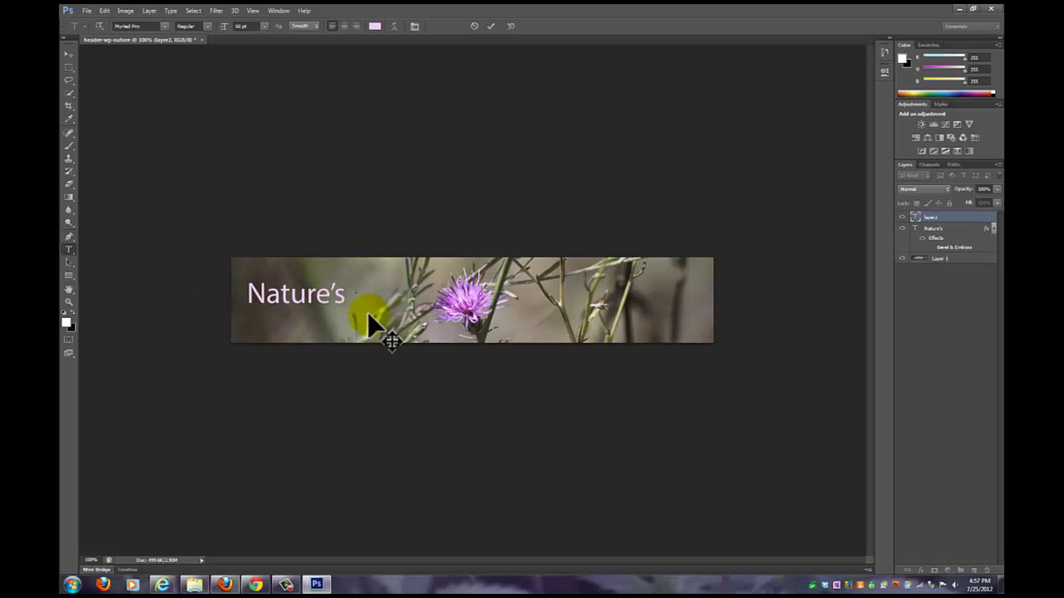
type("end")
left_click(69, 55)
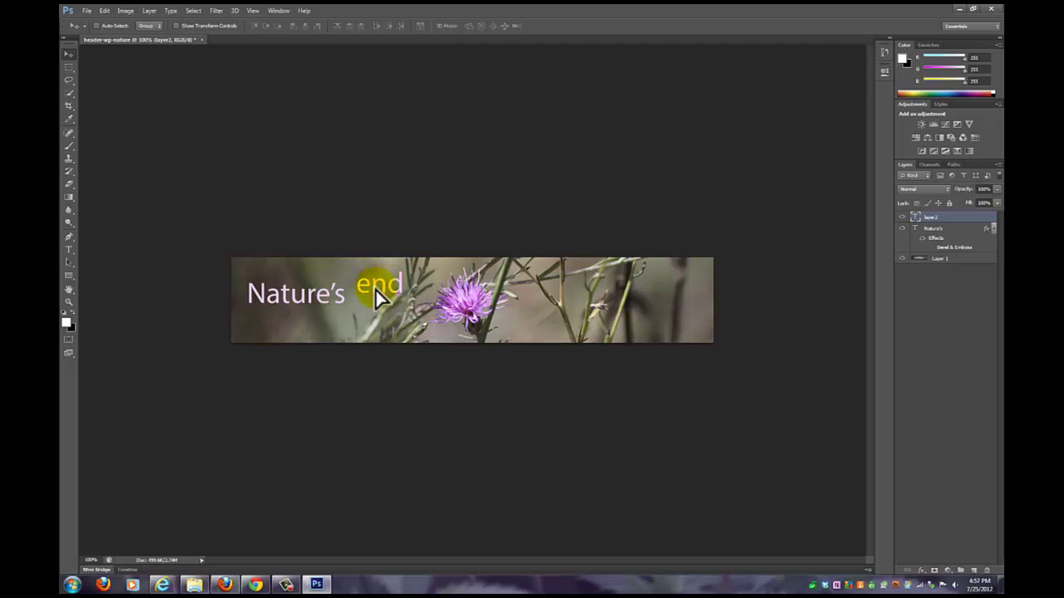
left_click_drag(374, 296, 361, 304)
Step: Change the font of the word "end" to English111 Vivace BT and shift it closer to the "s" of "Nature's"
left_click(69, 250)
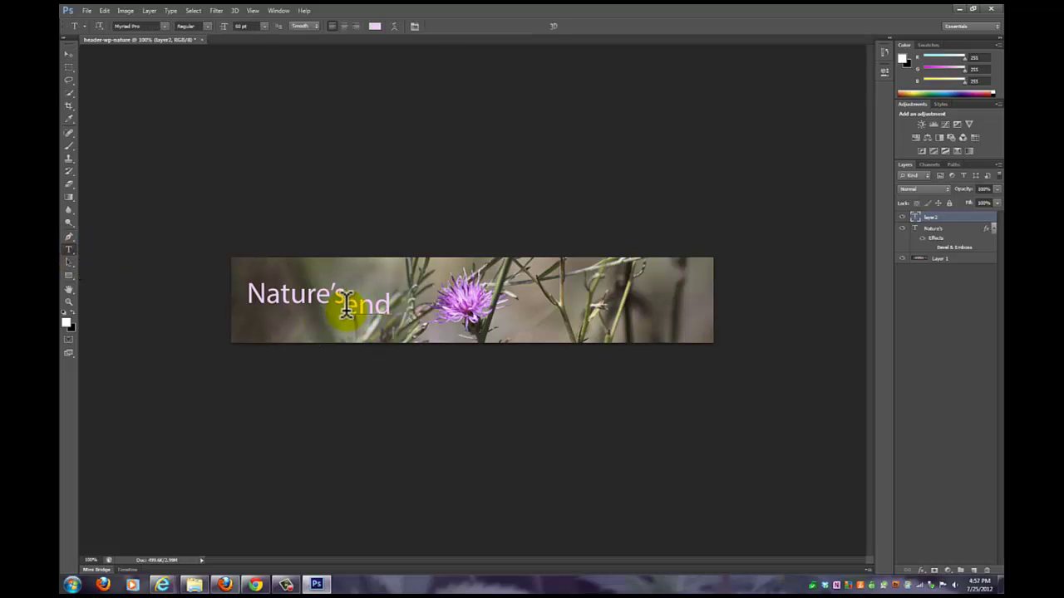
left_click_drag(346, 304, 415, 304)
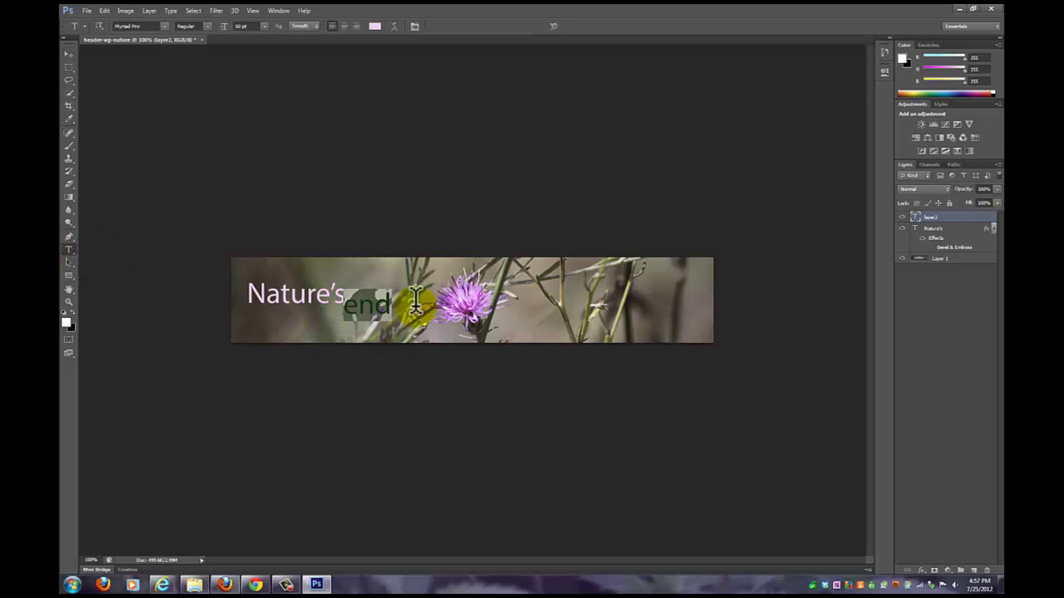
left_click(165, 26)
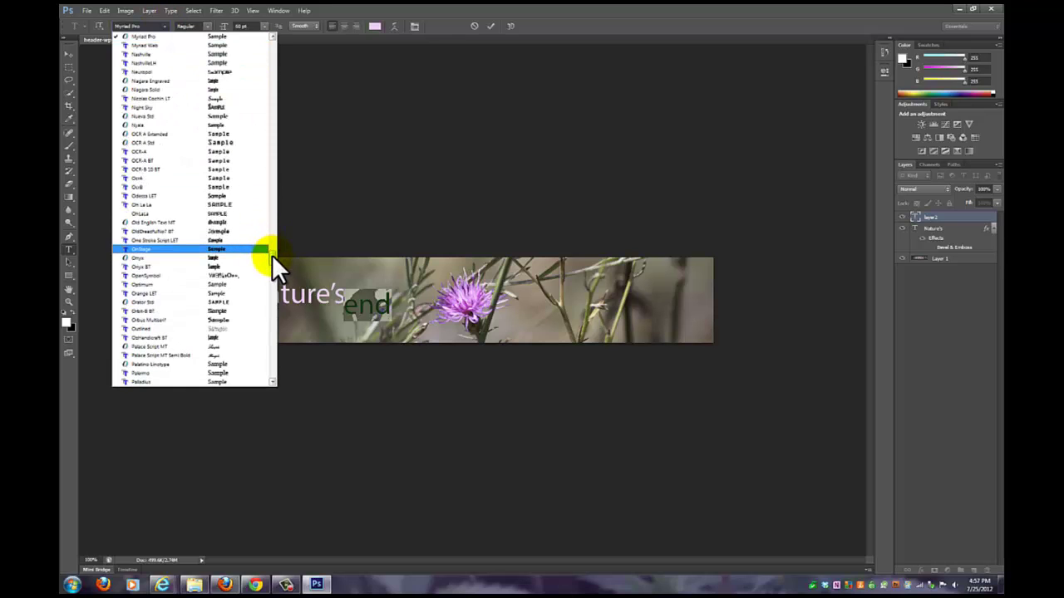
left_click_drag(272, 255, 285, 134)
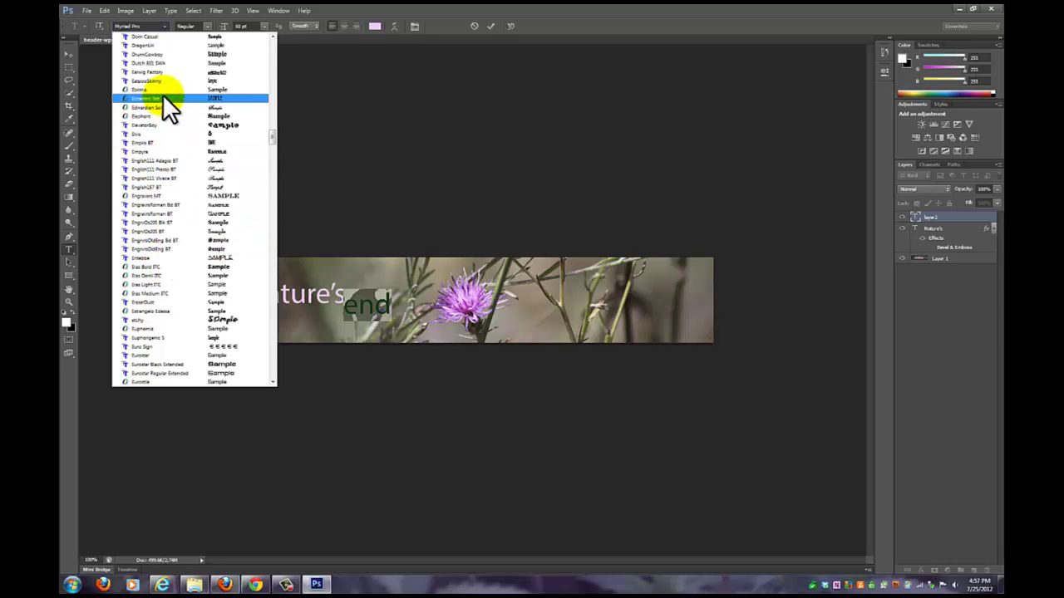
left_click(175, 174)
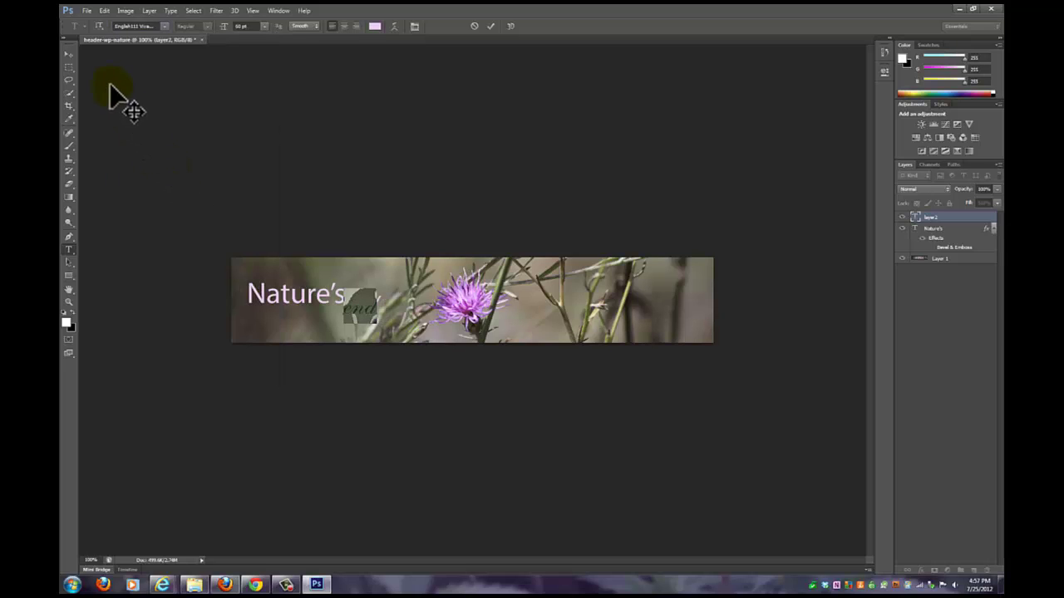
left_click(349, 314)
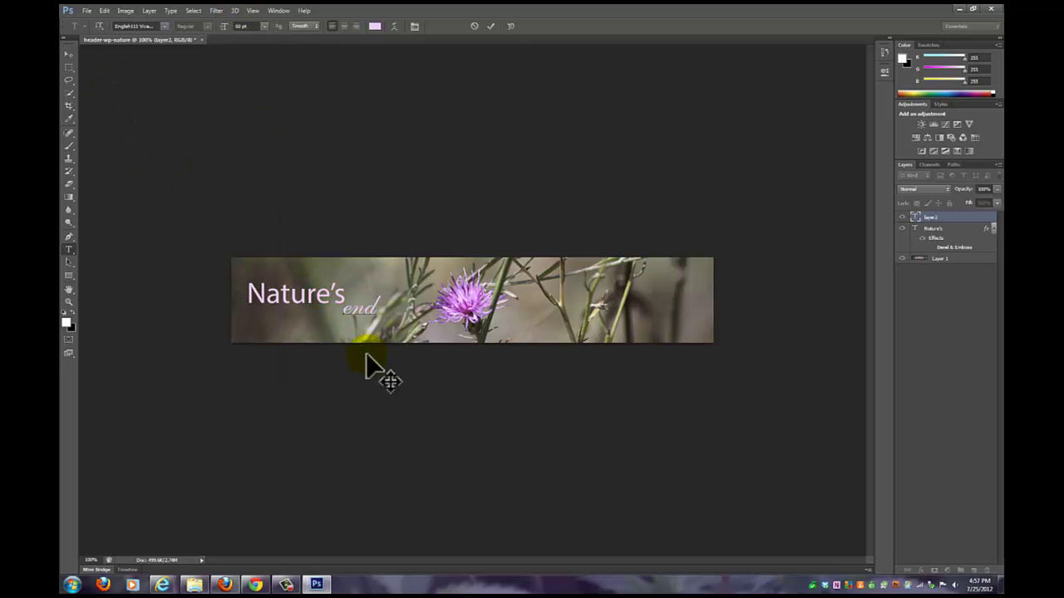
left_click(69, 54)
mouse_move(371, 312)
left_mouse_down()
mouse_move(363, 322)
mouse_move(372, 317)
left_mouse_up()
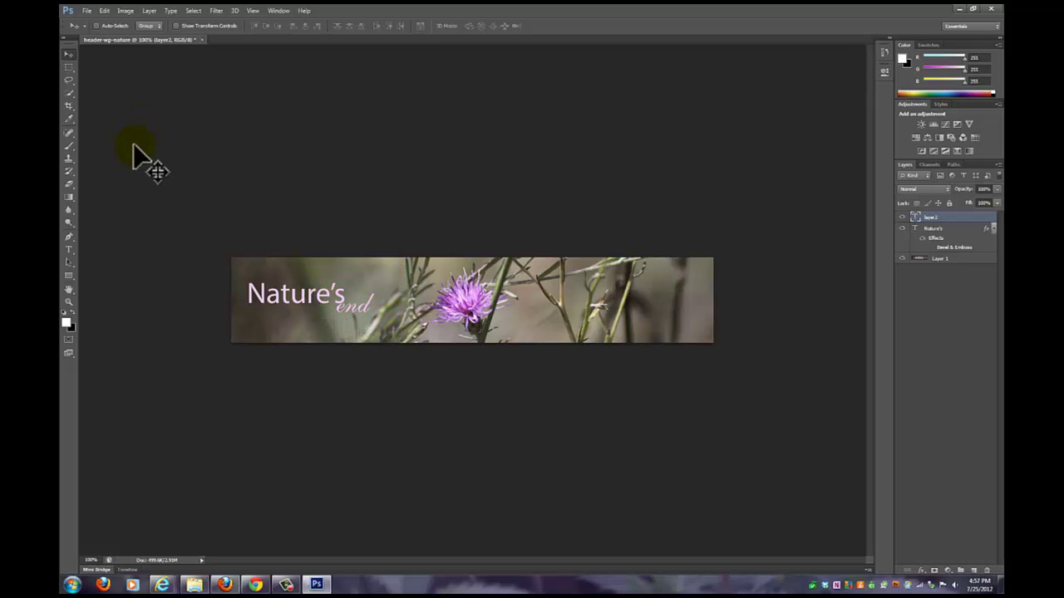
Step: Set the font size of the word "end" to 72 pt
left_click(69, 249)
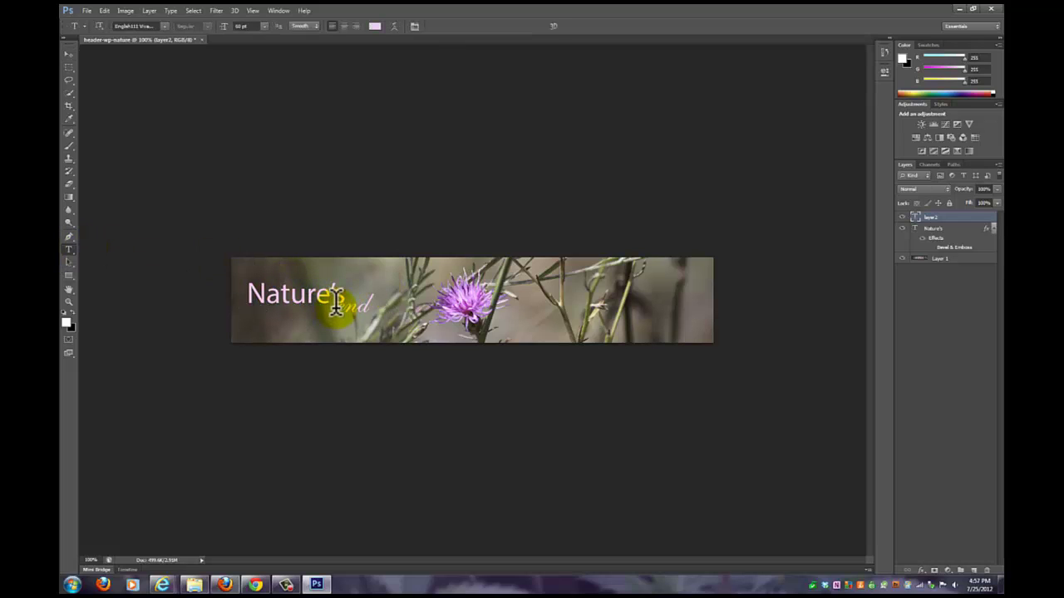
left_click_drag(336, 304, 422, 302)
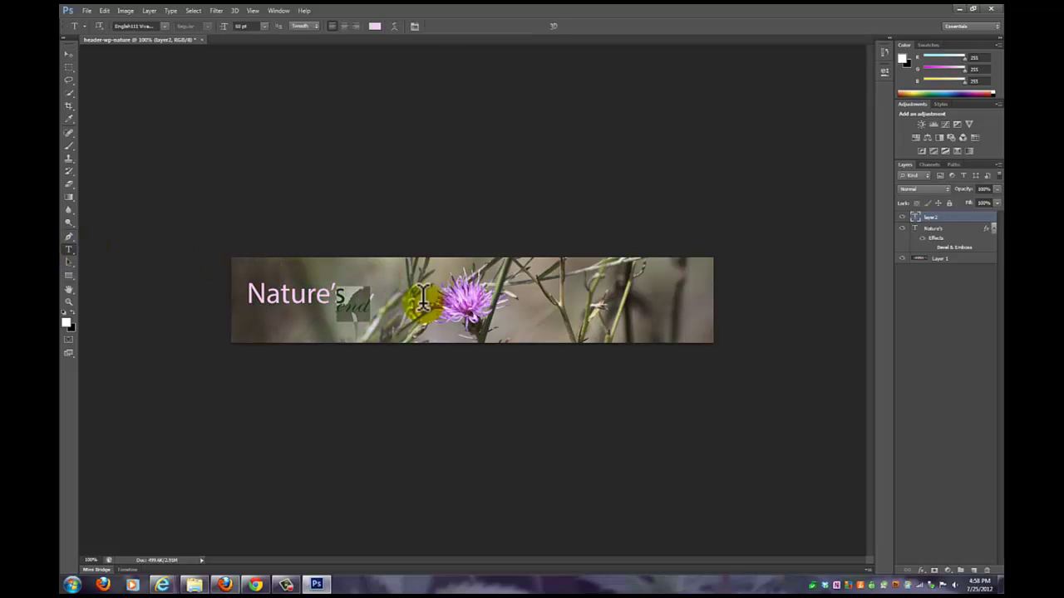
left_click(264, 27)
left_click(272, 195)
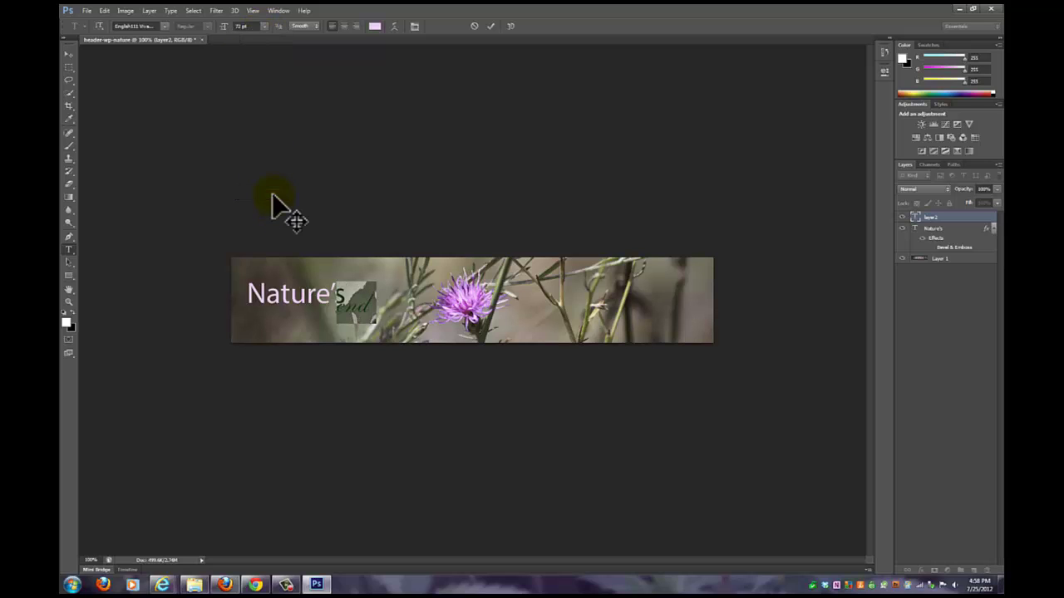
left_click(332, 310)
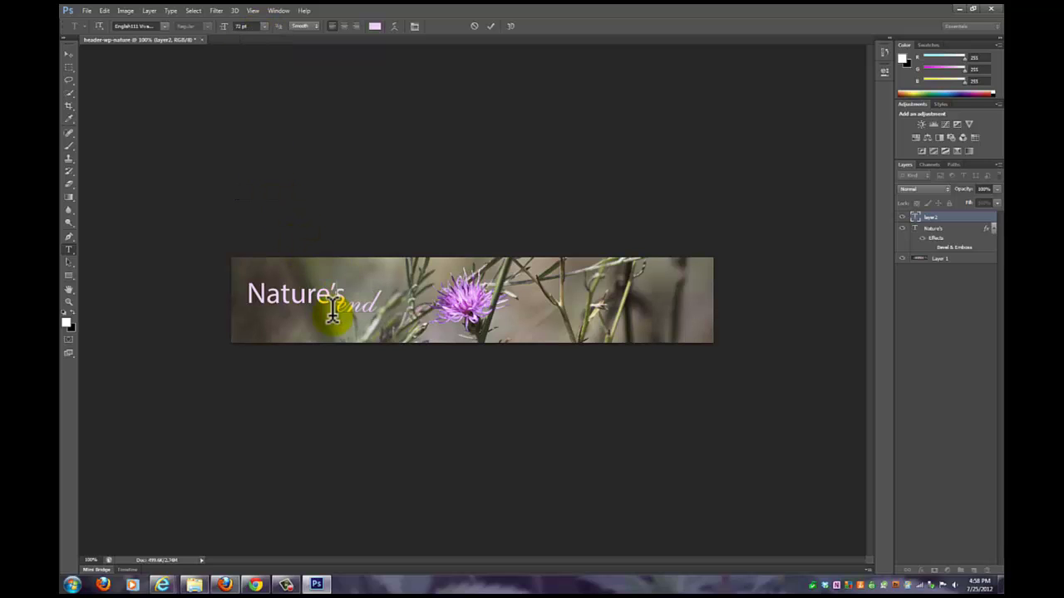
Step: Set the font size of the word "end" to 90 pt and nudge it beneath the end of "Nature's"
left_click(249, 25)
type("90")
key("Return")
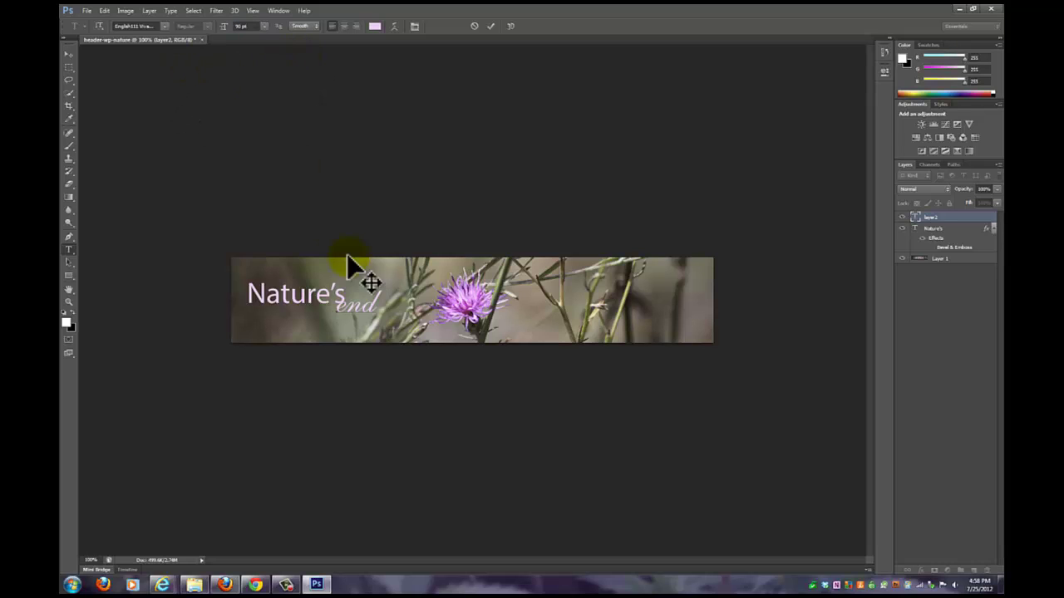
left_click_drag(340, 308, 438, 291)
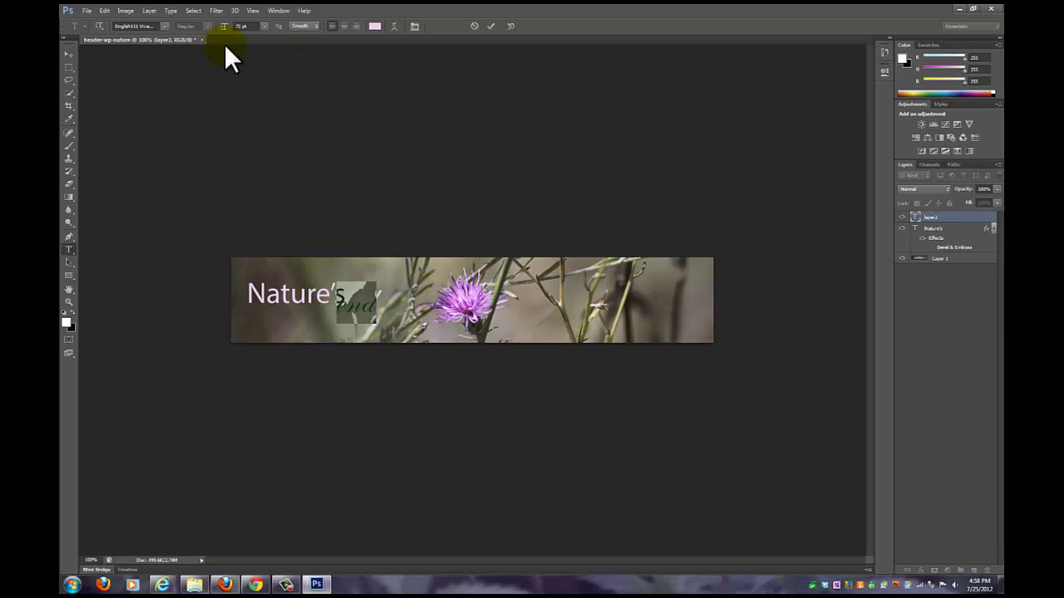
left_click(240, 26)
type("90")
key("Return")
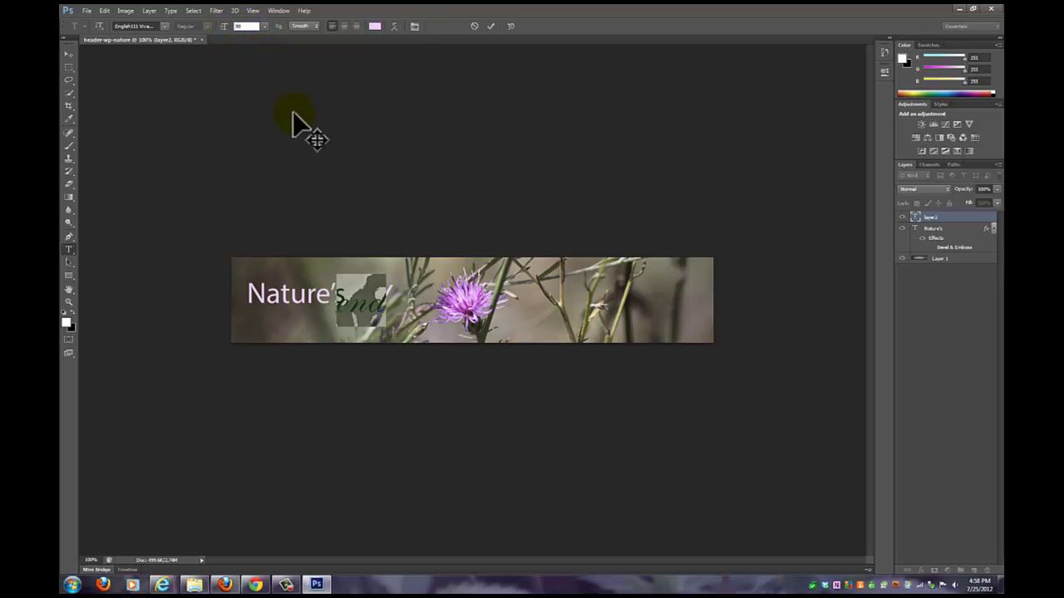
left_click(69, 53)
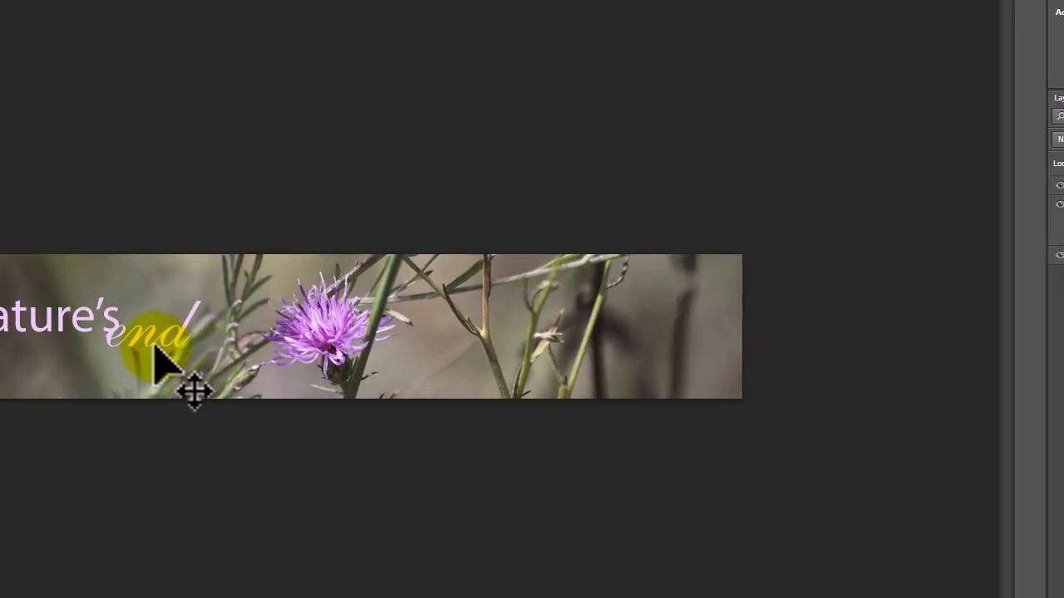
mouse_move(160, 349)
left_mouse_down()
mouse_move(164, 329)
mouse_move(152, 356)
mouse_move(124, 346)
mouse_move(160, 347)
mouse_move(153, 353)
left_mouse_up()
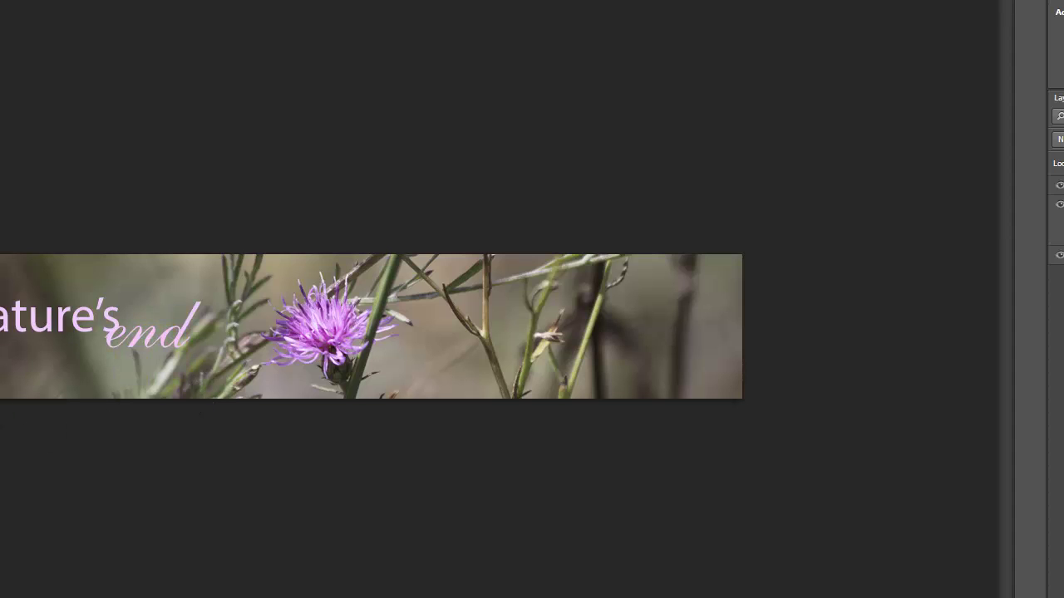
Step: Recolor the word "end" to pale green ccffcc and nudge it slightly toward "Nature's"
key("t")
left_click_drag(109, 316, 266, 307)
left_click(150, 256)
left_click(204, 2)
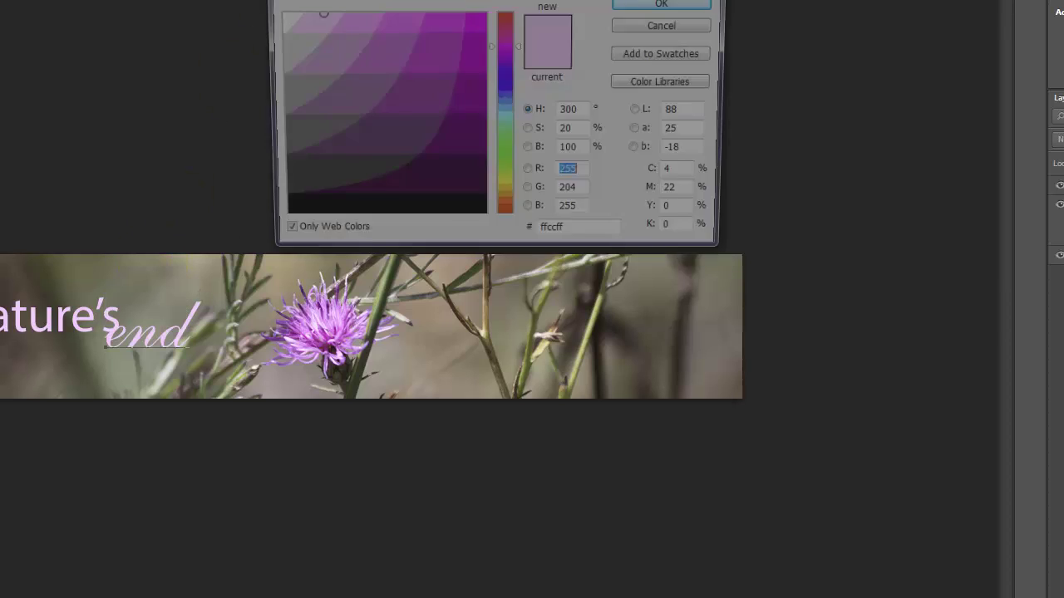
left_click(504, 168)
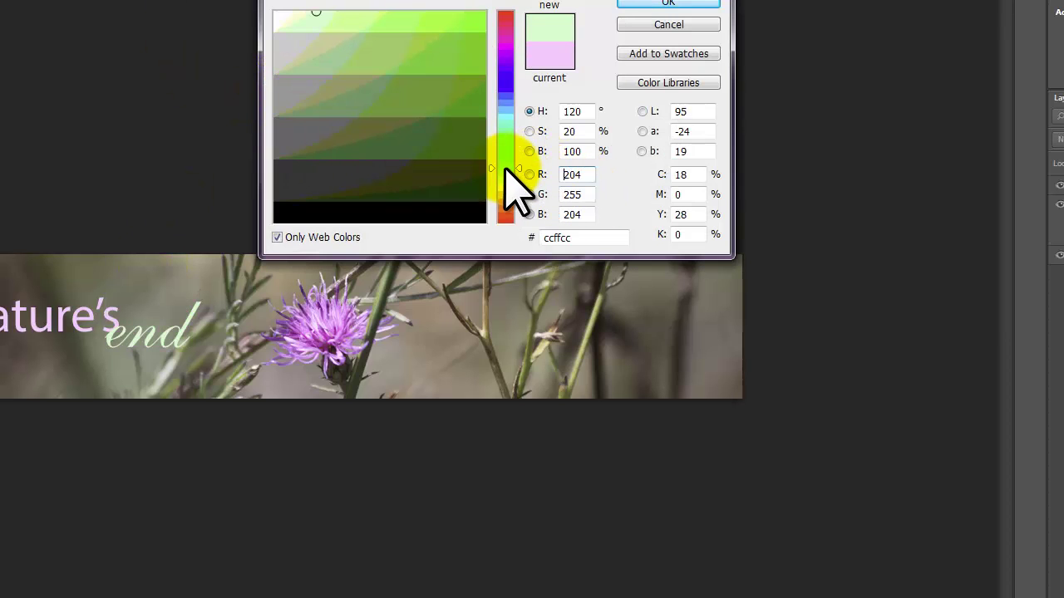
left_click(653, 4)
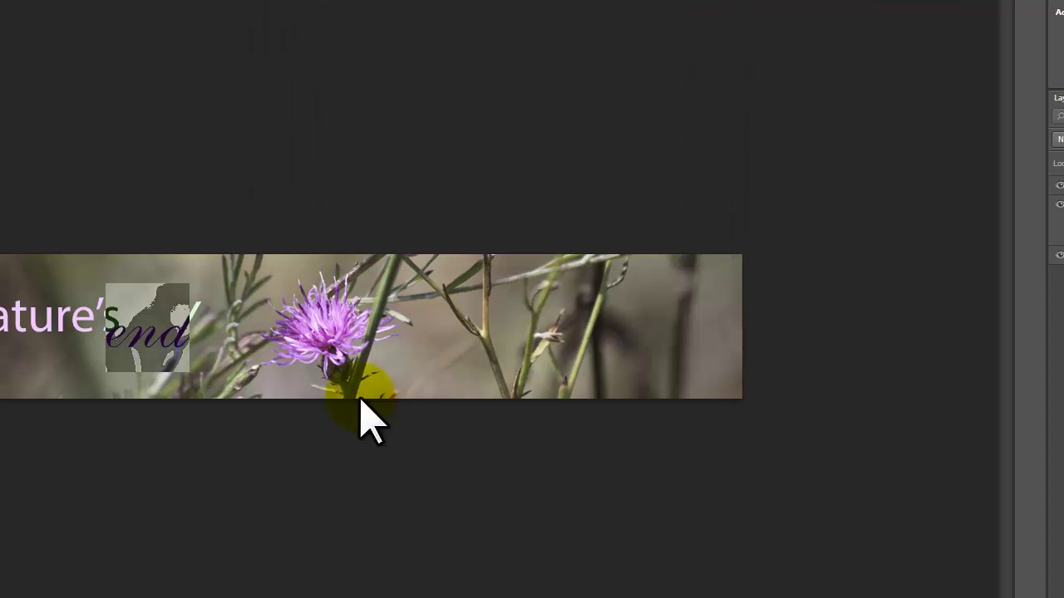
left_click(0, 2)
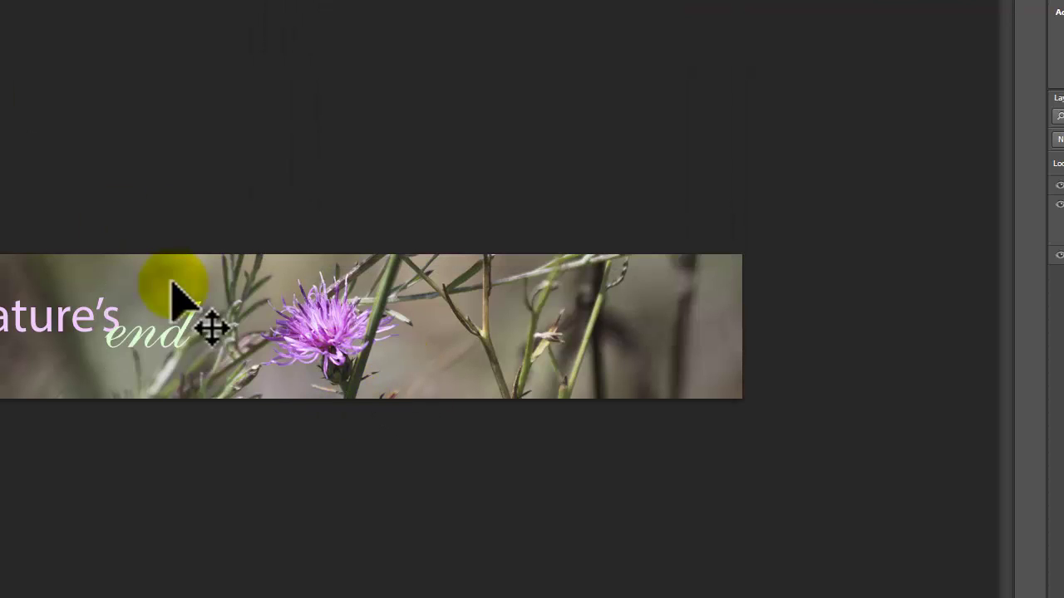
left_click_drag(154, 345, 147, 344)
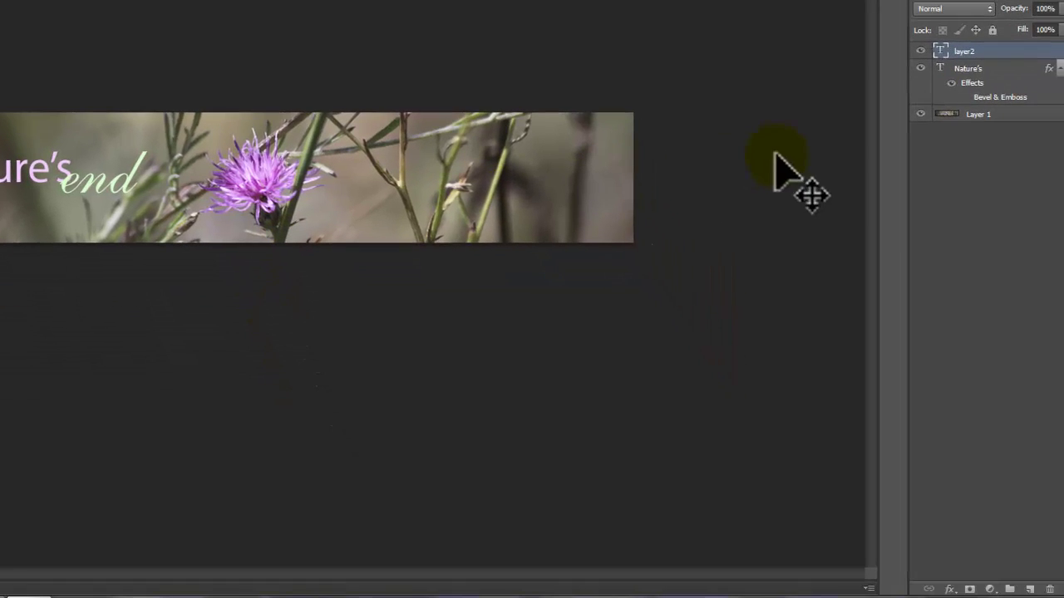
Step: Rename the text layer "layer2" as "end"
double_click(965, 52)
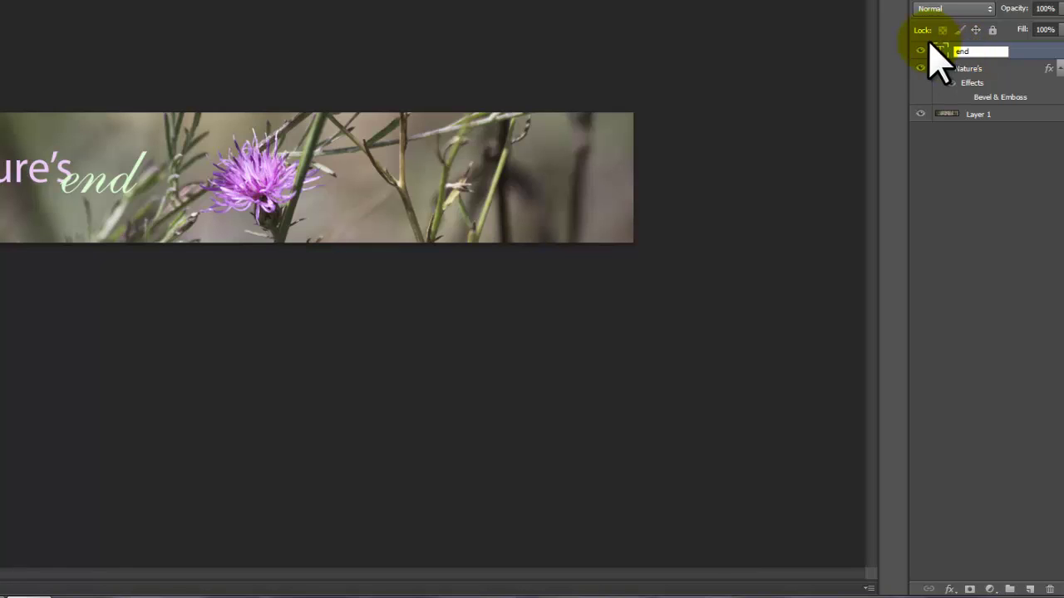
type("end")
key("Return")
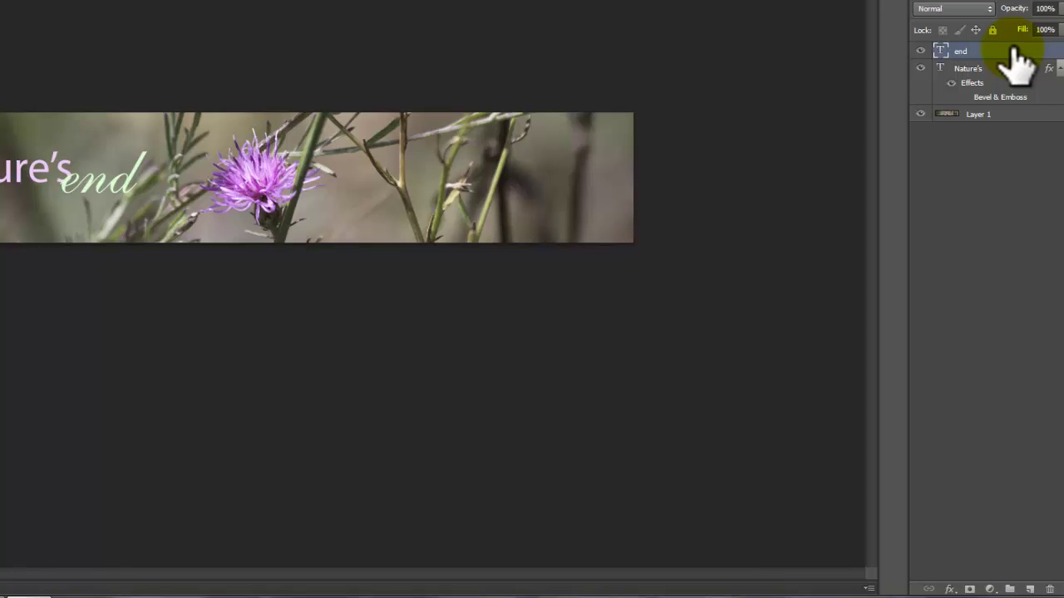
Step: Move the "end" layer below the "Nature's" layer and place the word level with and directly after "Nature's"
left_click_drag(1016, 54, 1016, 108)
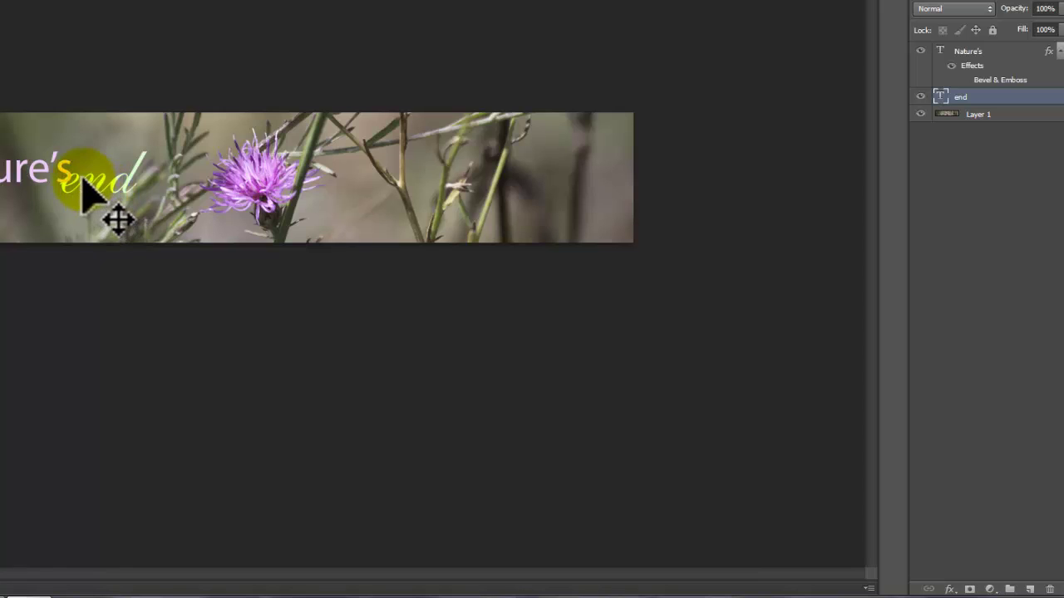
left_click_drag(83, 185, 83, 156)
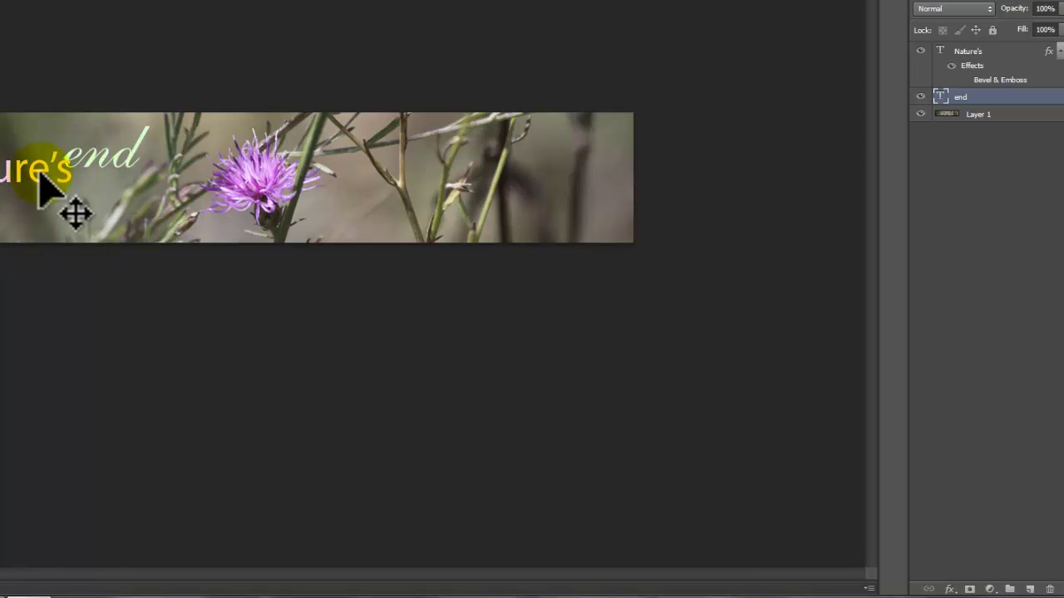
left_click_drag(119, 144, 130, 168)
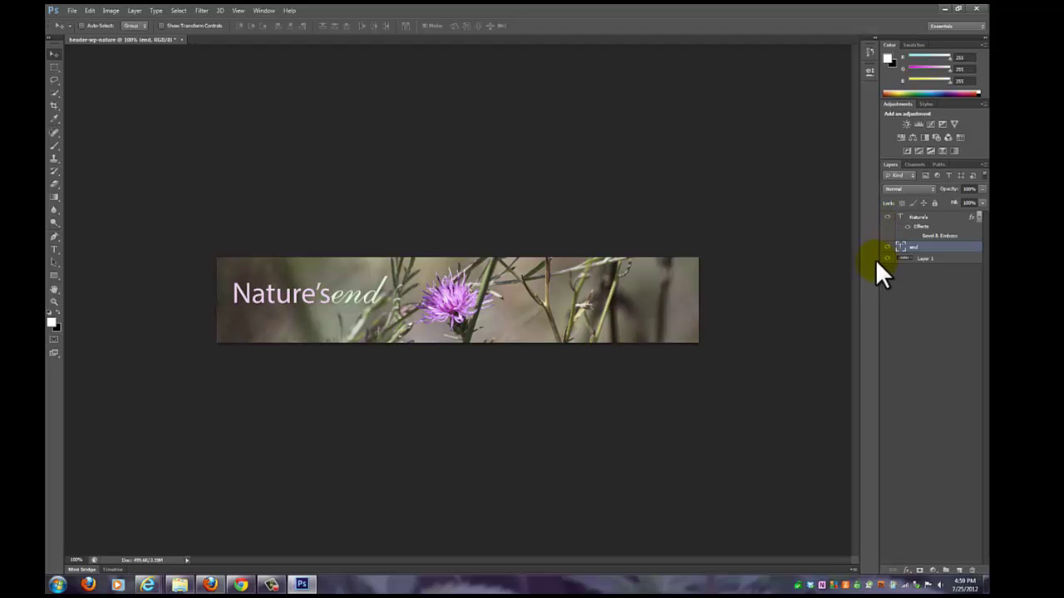
Step: Create a new layer above the "Nature's" layer and set the text color to pale yellow (RGB 255, 255, 204)
left_click(957, 235)
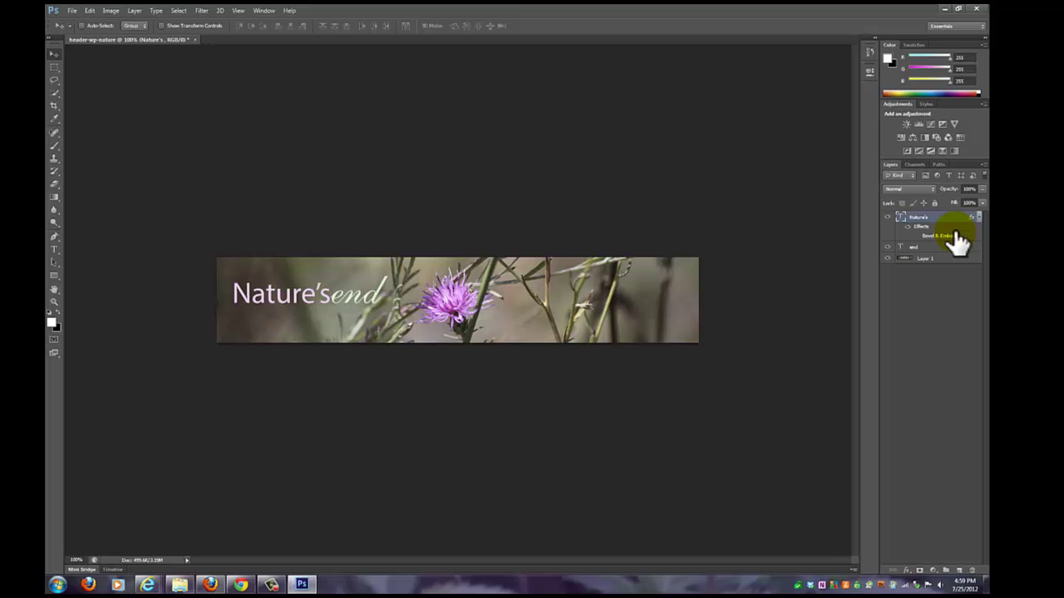
left_click(960, 571)
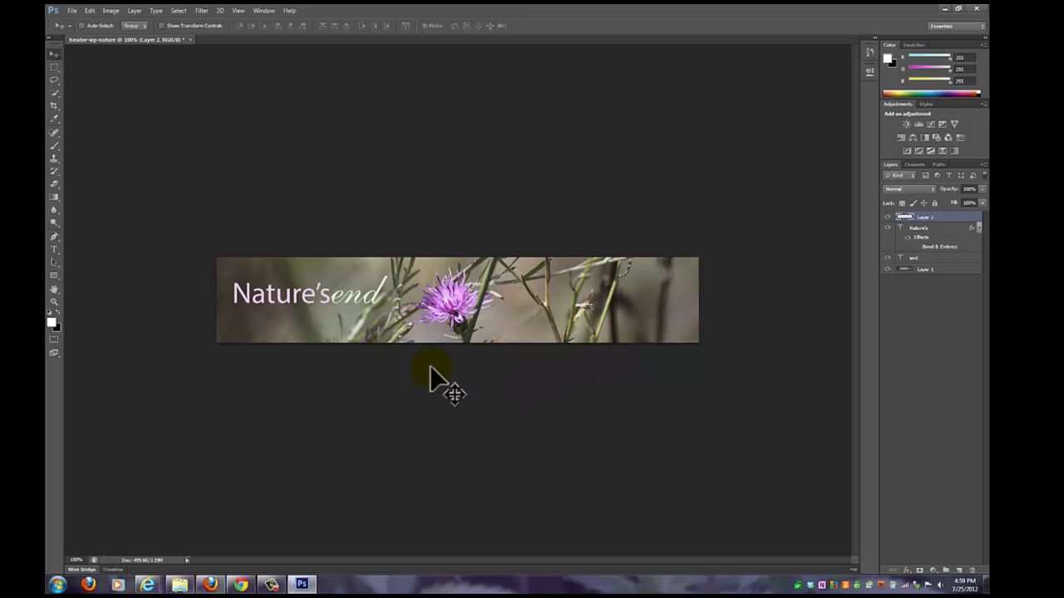
left_click(52, 248)
left_click(355, 25)
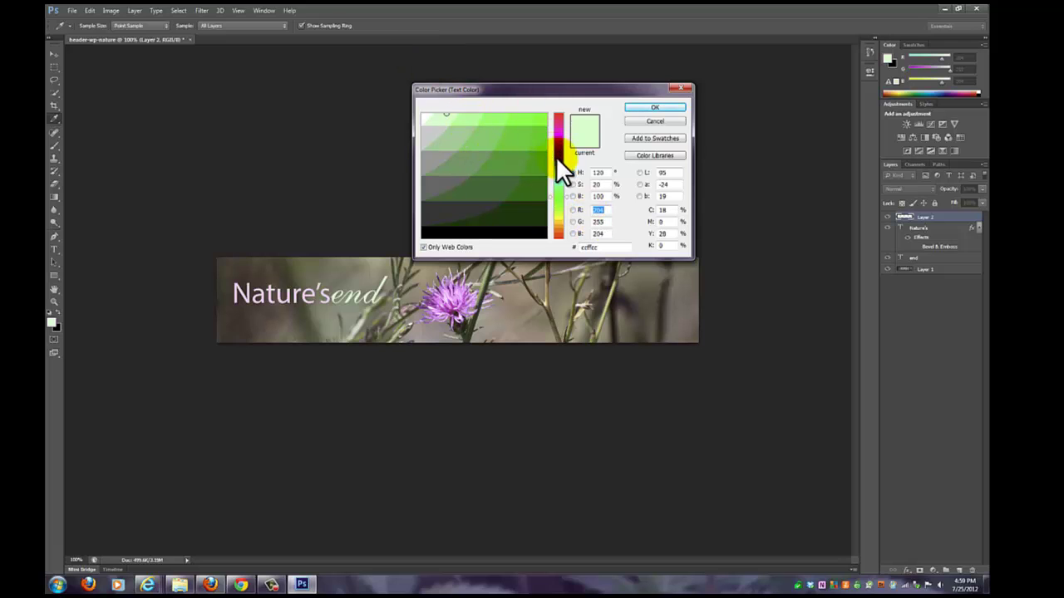
left_click(569, 218)
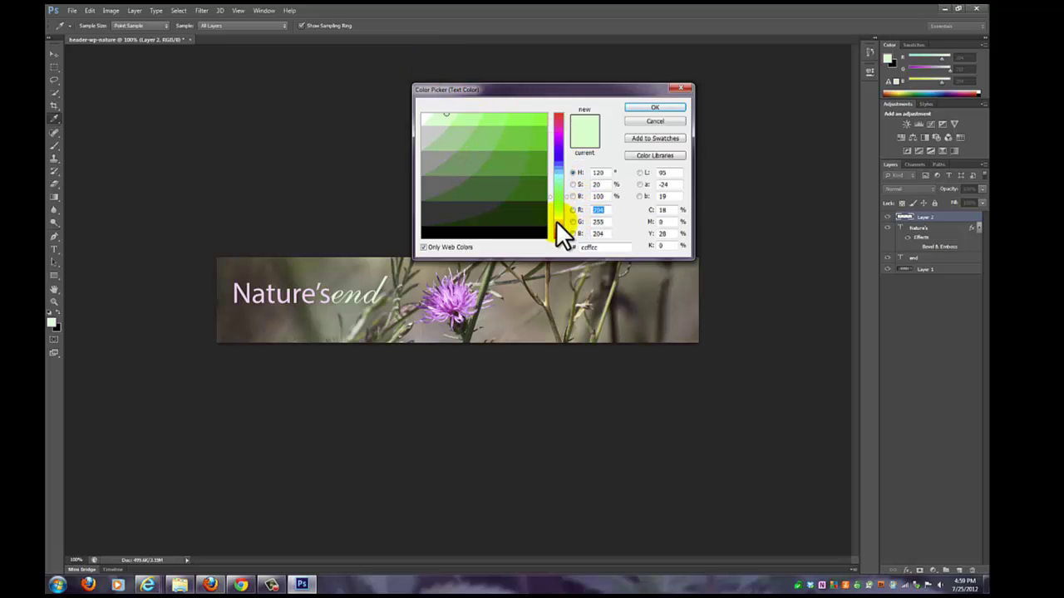
left_click(640, 111)
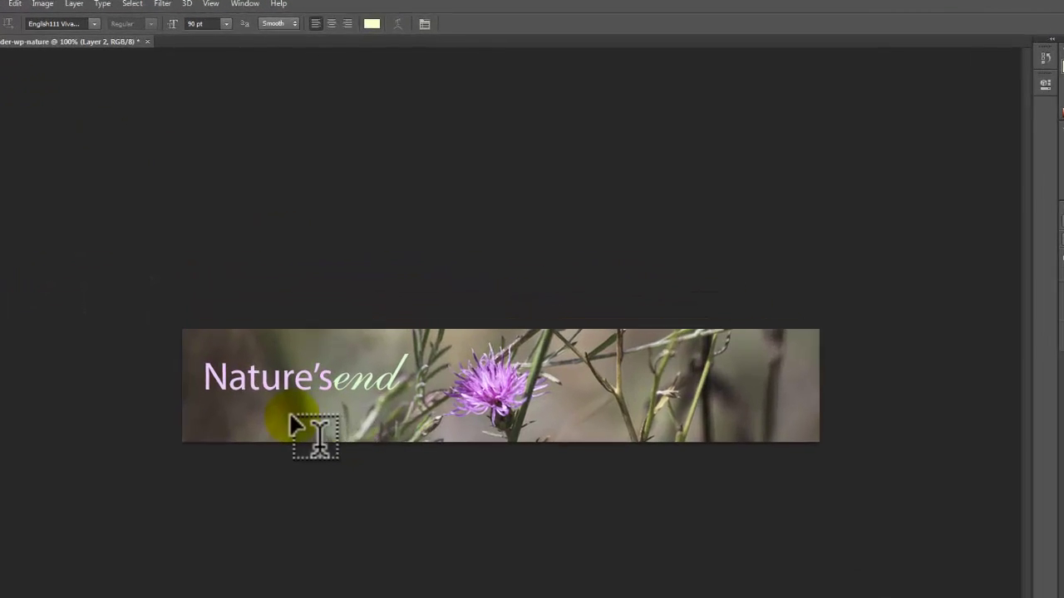
Step: Add the text line "Saving the planet" beneath "Nature's" in Arial Narrow Italic at 12 pt
left_click(312, 513)
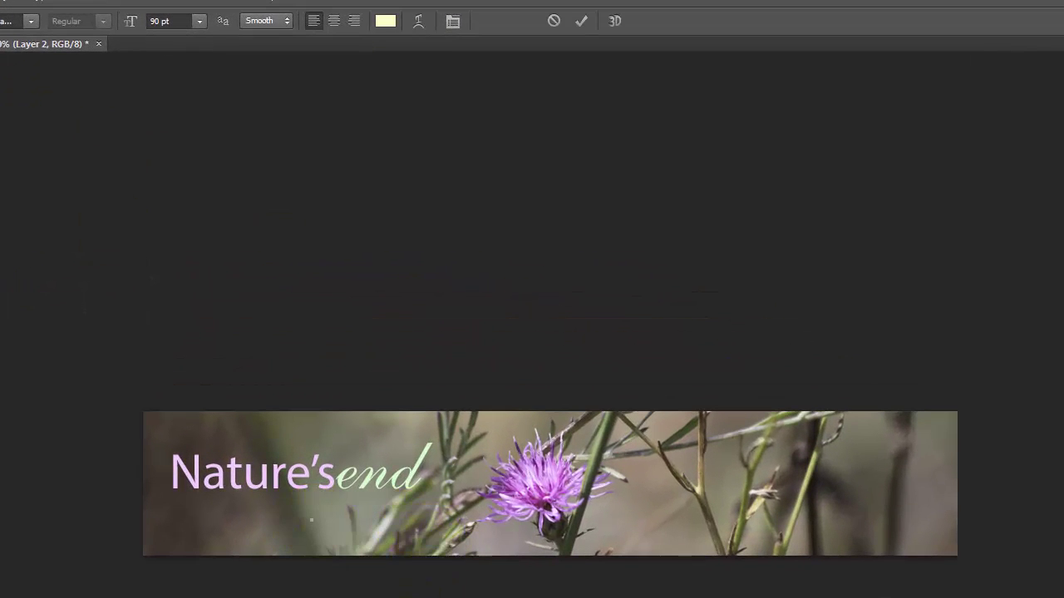
left_click(200, 21)
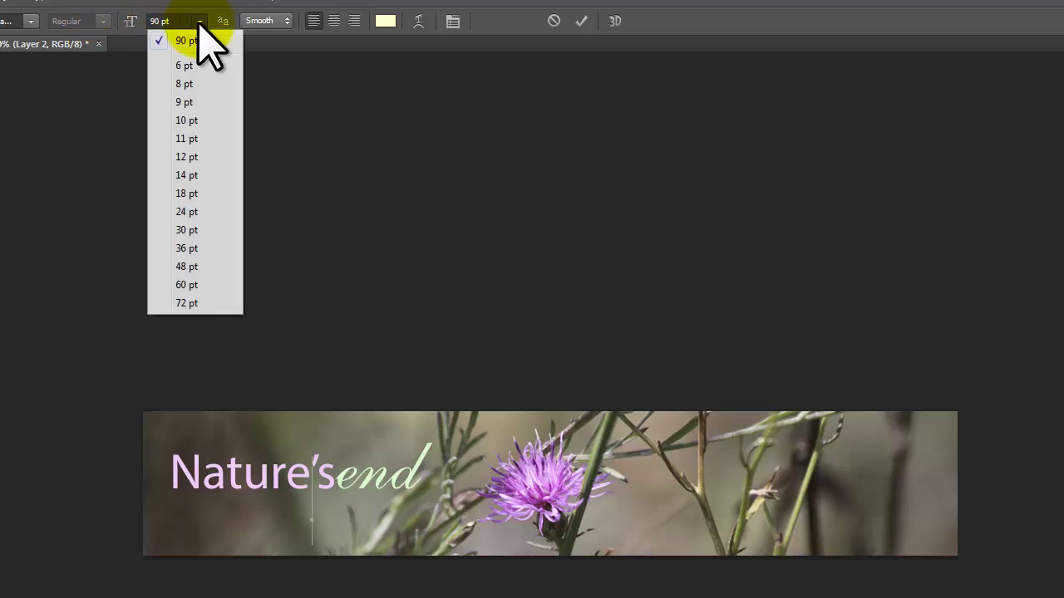
left_click(171, 158)
left_click(31, 21)
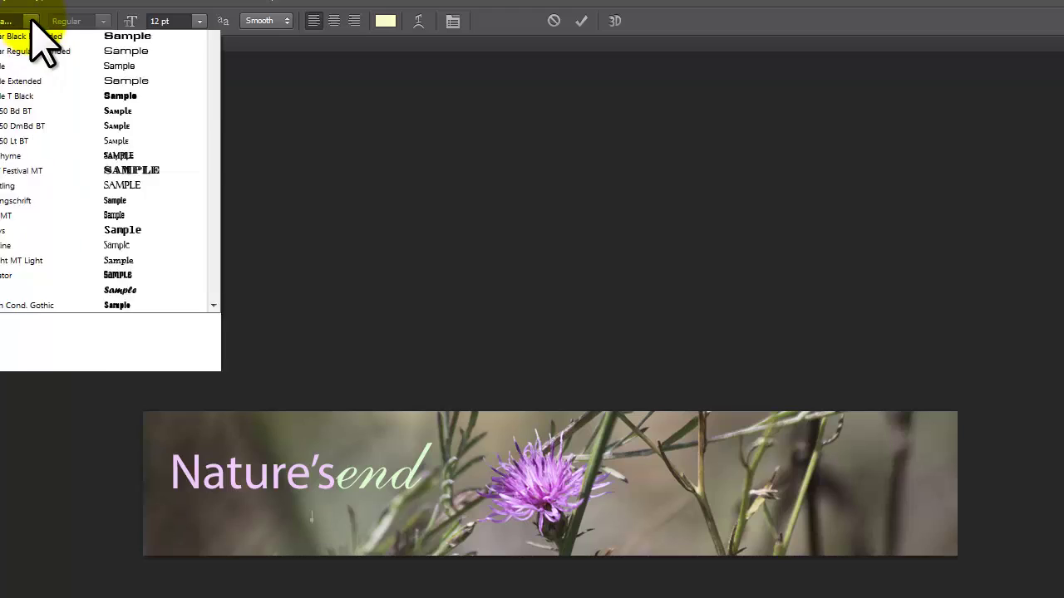
left_click_drag(219, 208, 246, 40)
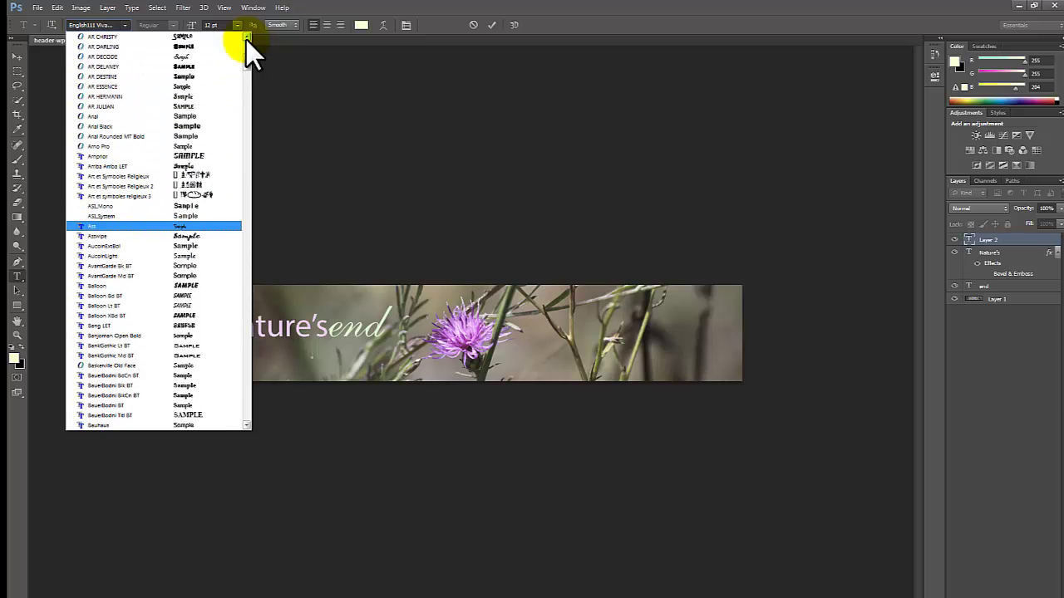
left_click(141, 117)
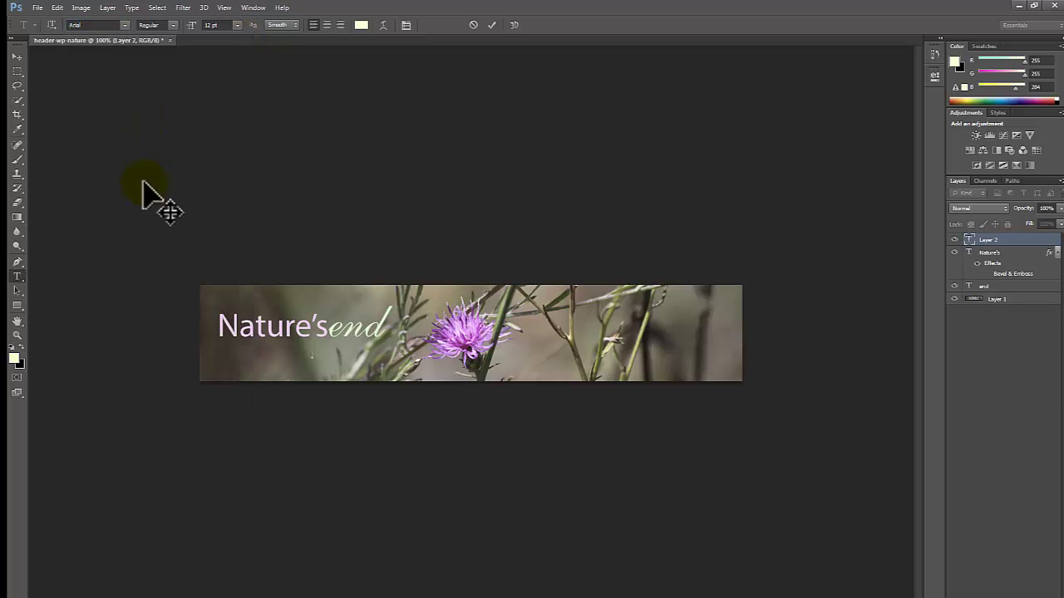
left_click(174, 26)
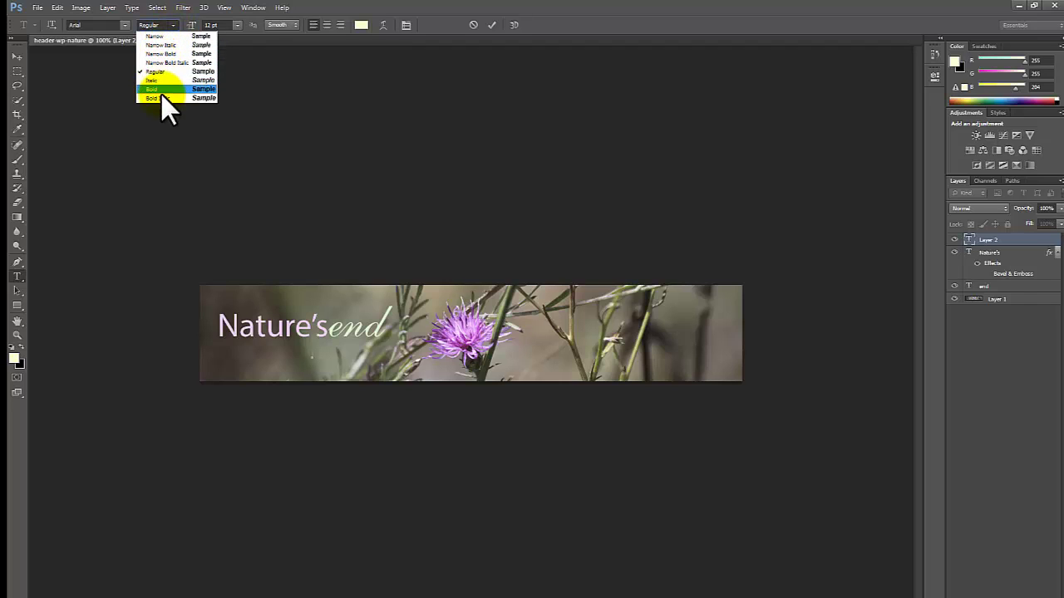
left_click(161, 47)
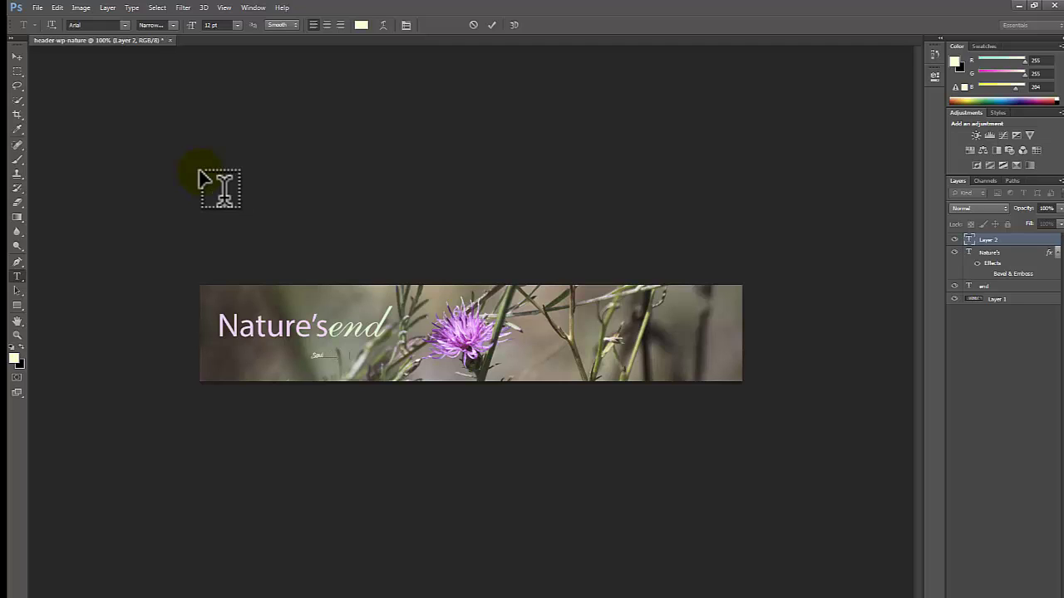
type("ng the planet")
Step: Enlarge "Saving the planet" to 48 pt and move it to the lower-right area of the header image
left_click_drag(314, 356, 404, 346)
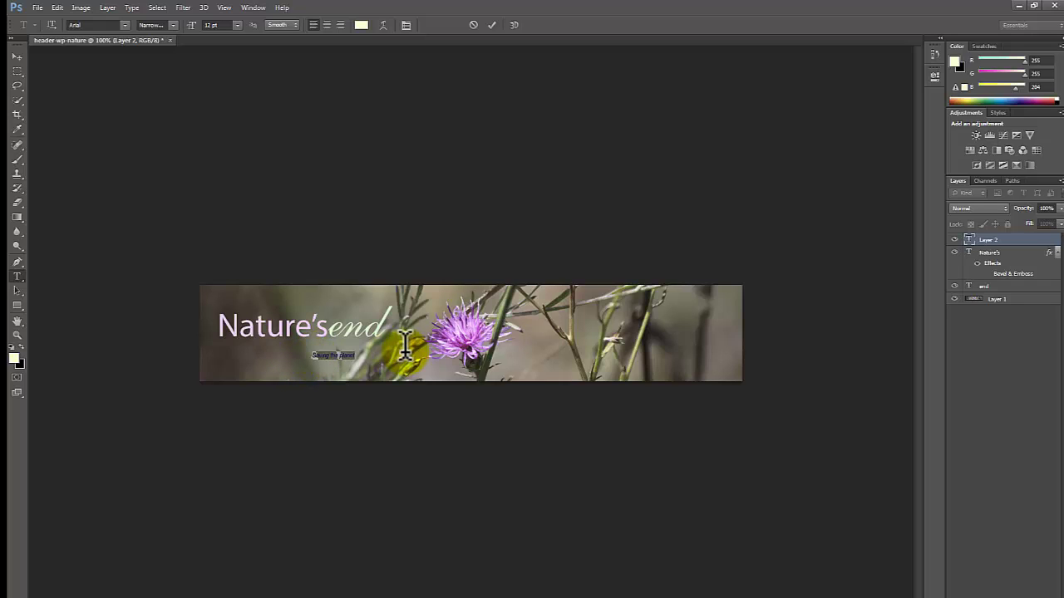
left_click(239, 25)
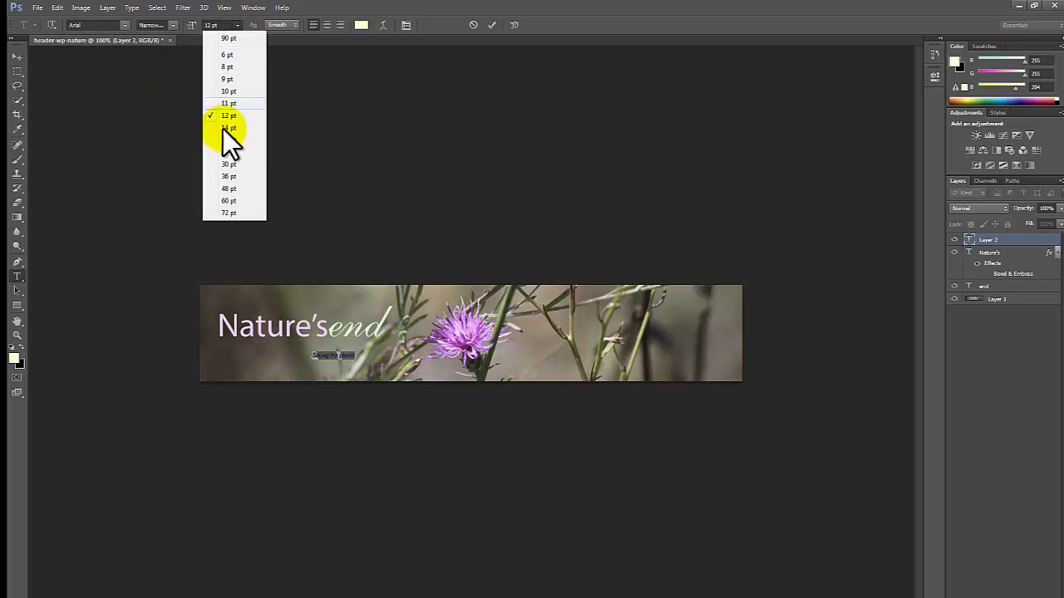
left_click(228, 189)
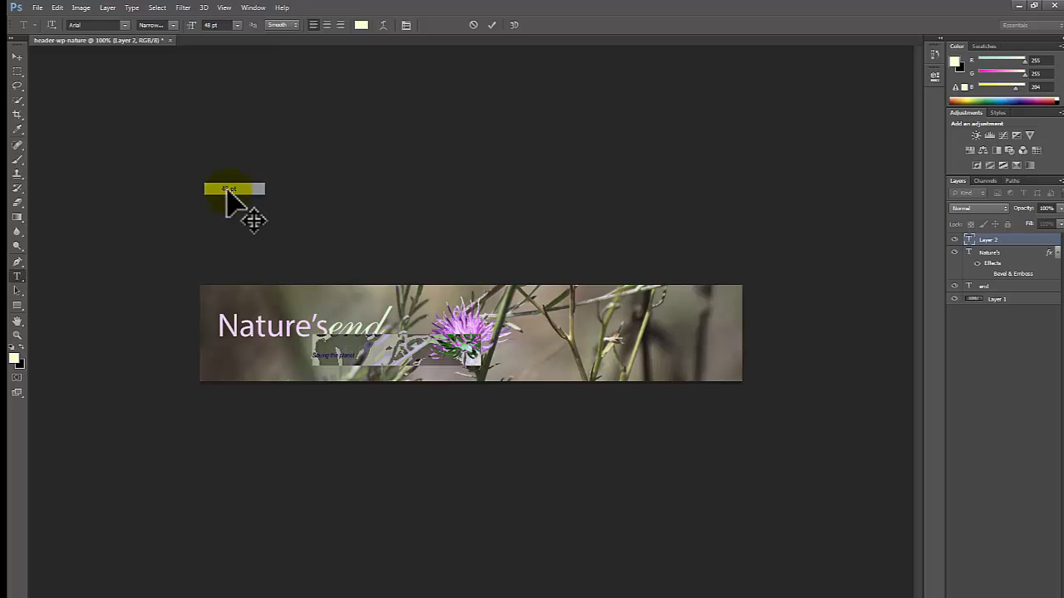
left_click(18, 57)
left_click_drag(378, 362, 616, 366)
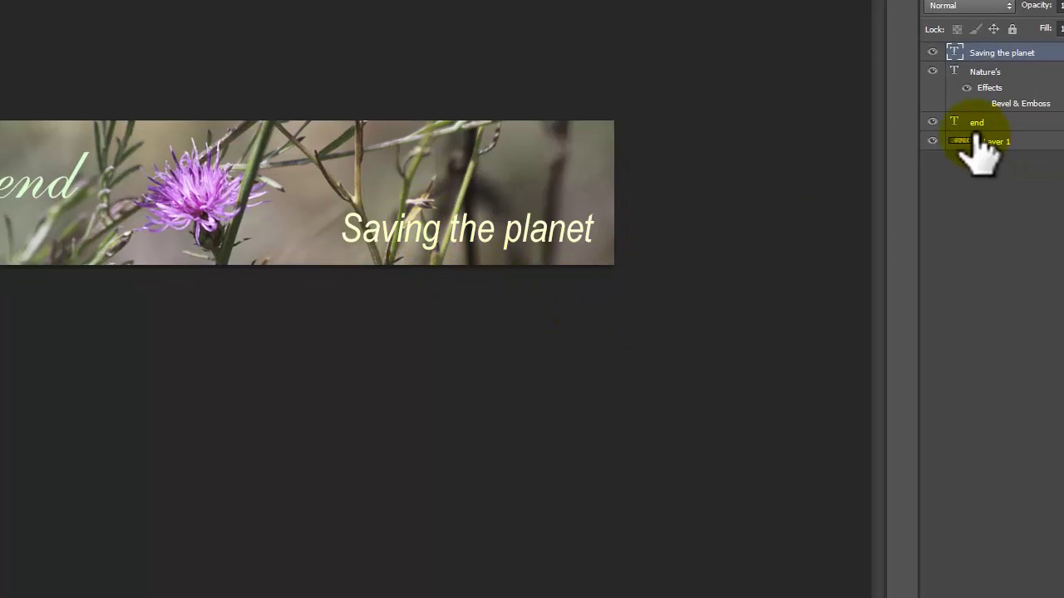
Step: Toggle the visibility of the "Saving the planet" layer and leave it hidden
left_click(932, 52)
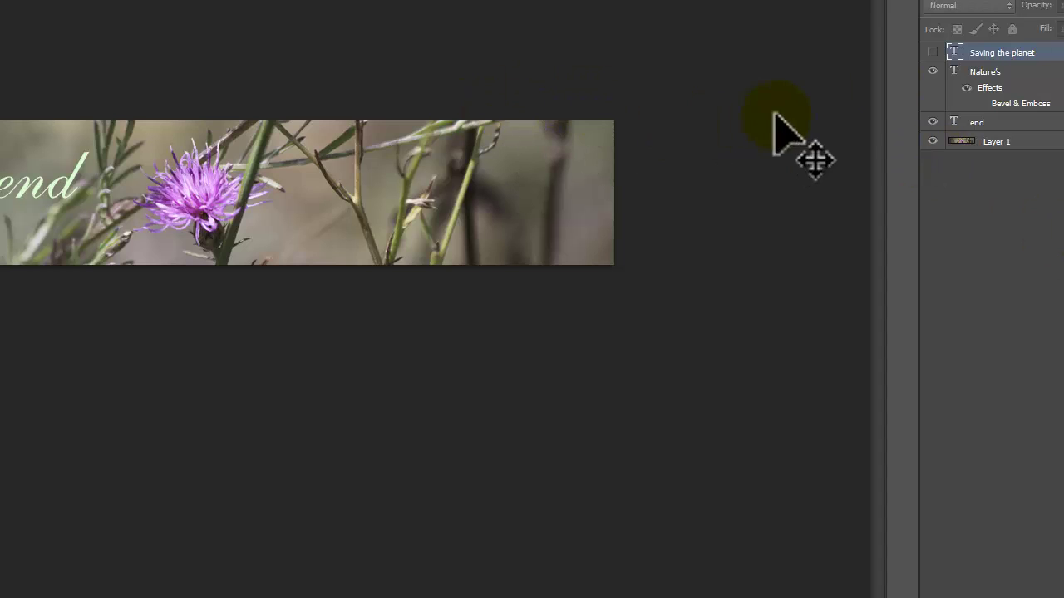
left_click(933, 53)
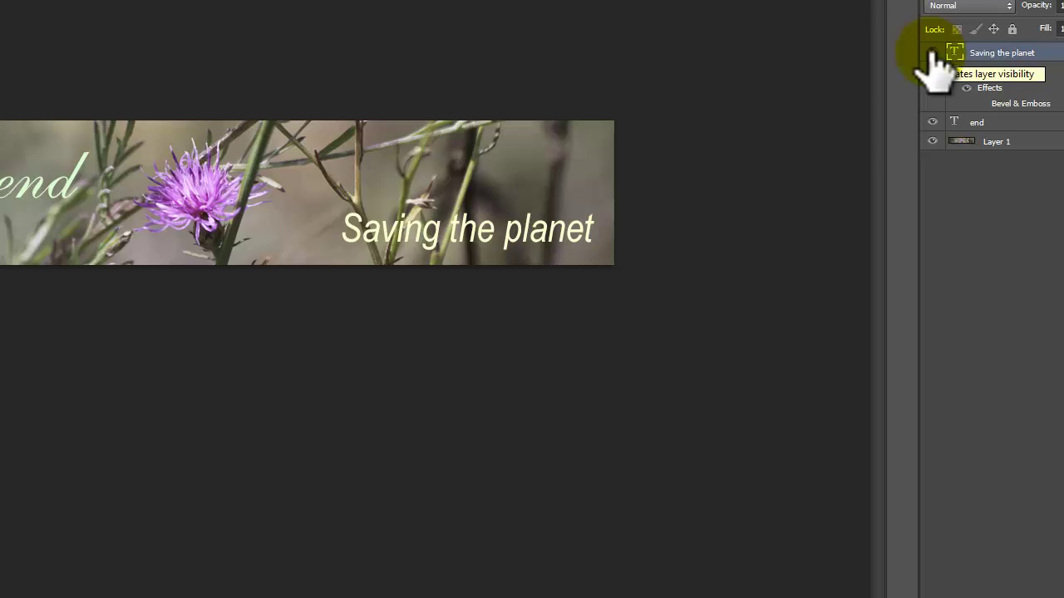
left_click(932, 52)
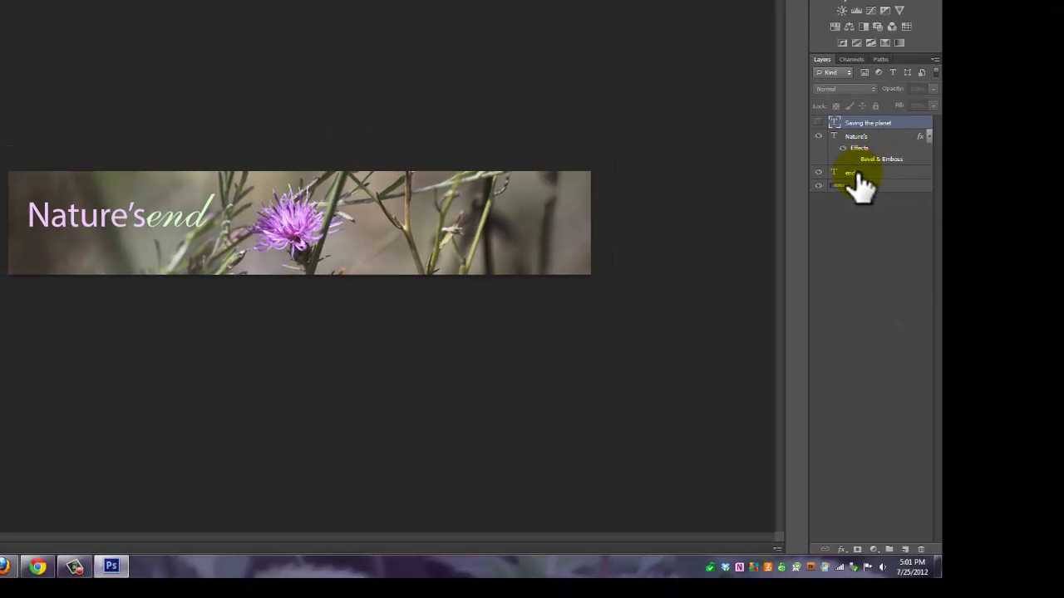
Step: Switch the "end" layer off and on twice to compare the header with and without the word
left_click(819, 173)
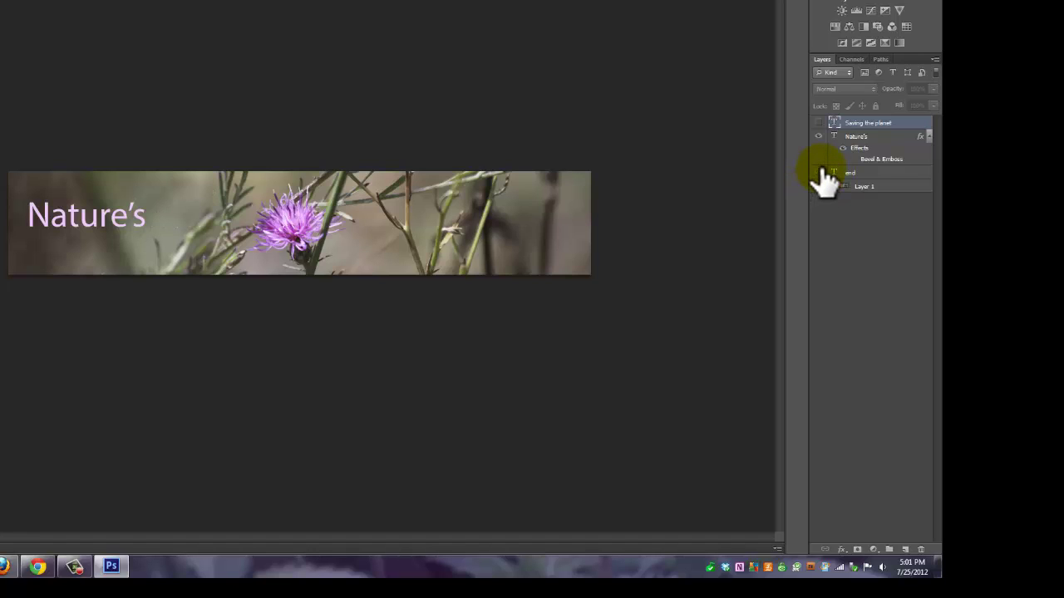
left_click(820, 173)
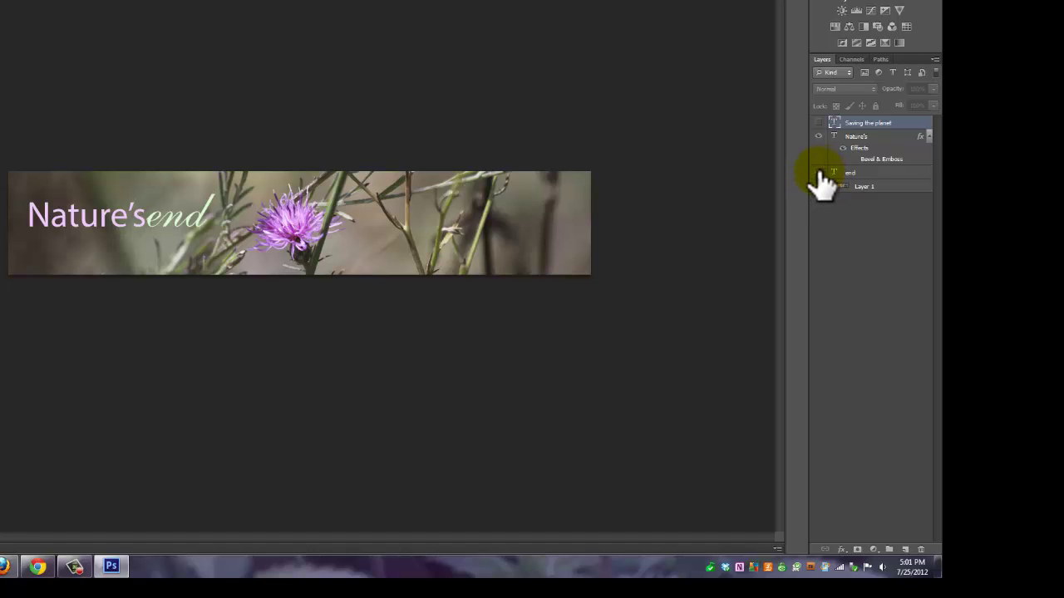
left_click(819, 173)
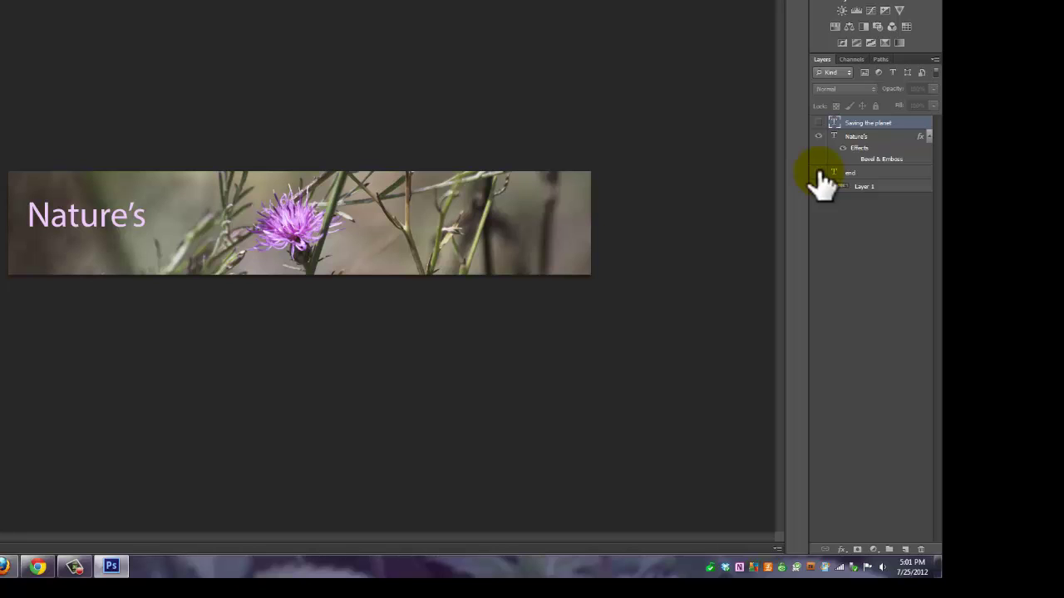
left_click(820, 173)
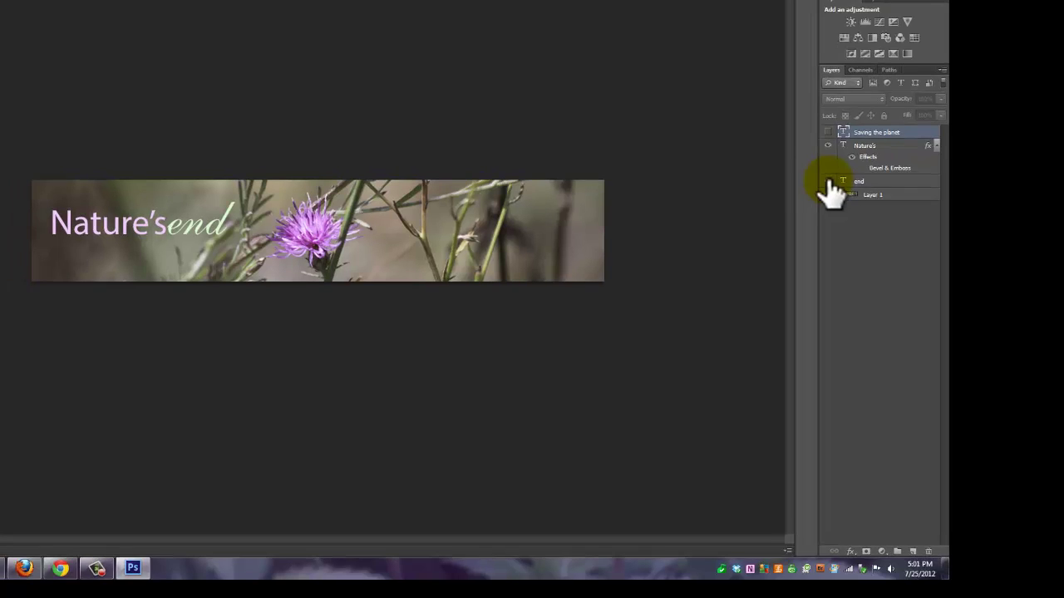
left_click(77, 249)
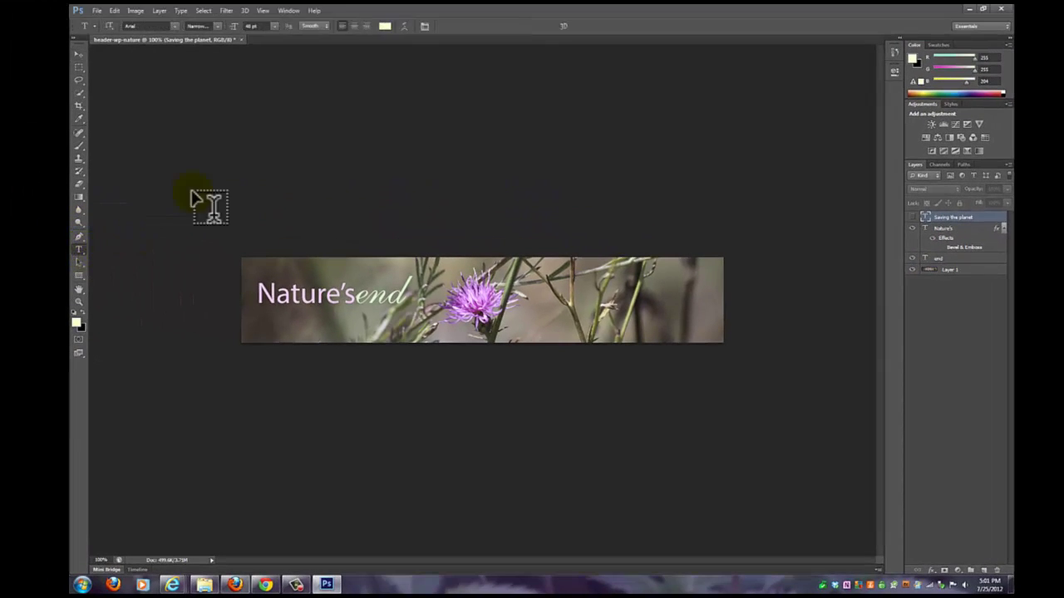
left_click(404, 27)
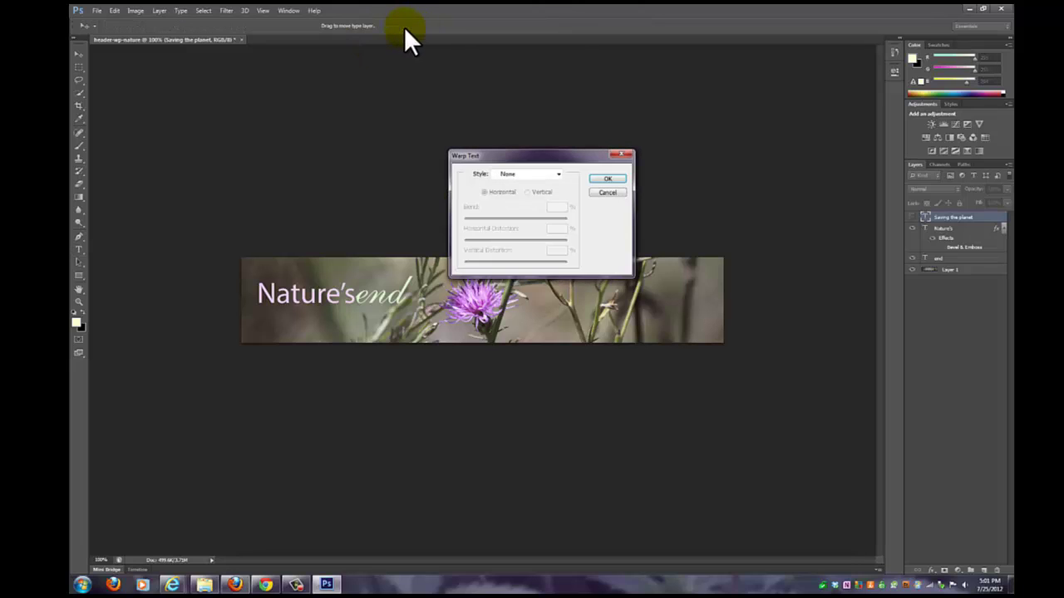
left_click(559, 173)
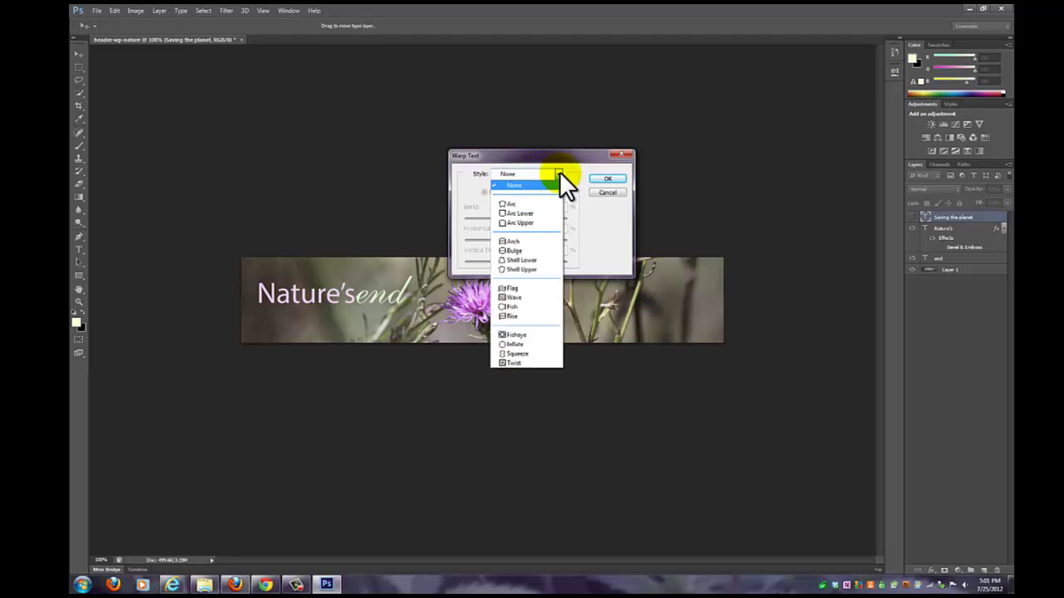
left_click(510, 205)
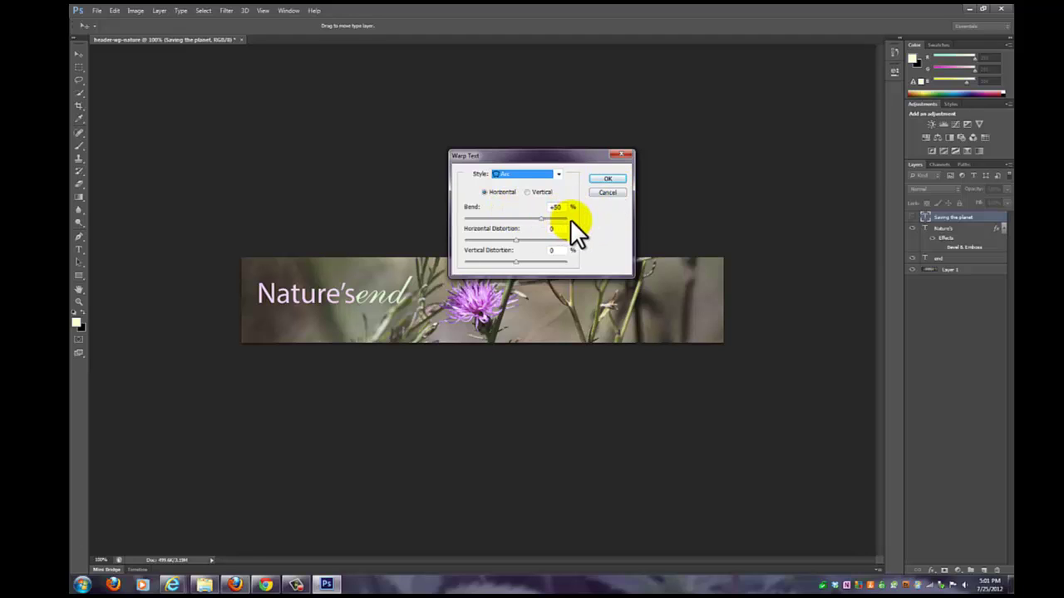
left_click(600, 192)
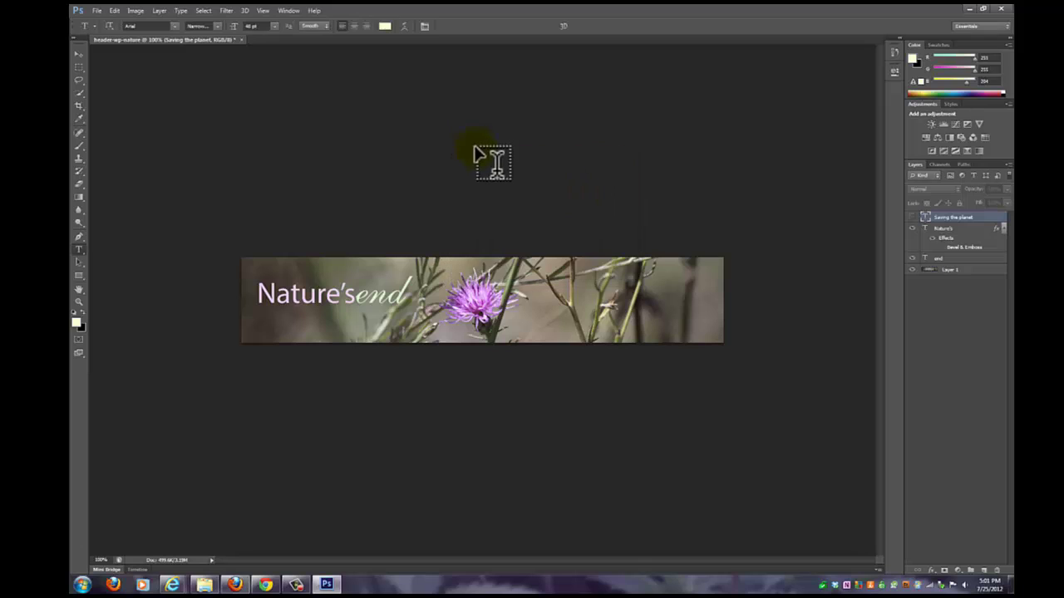
Step: Warp the "end" text with the horizontal Arc style at a +50% bend
left_click(961, 259)
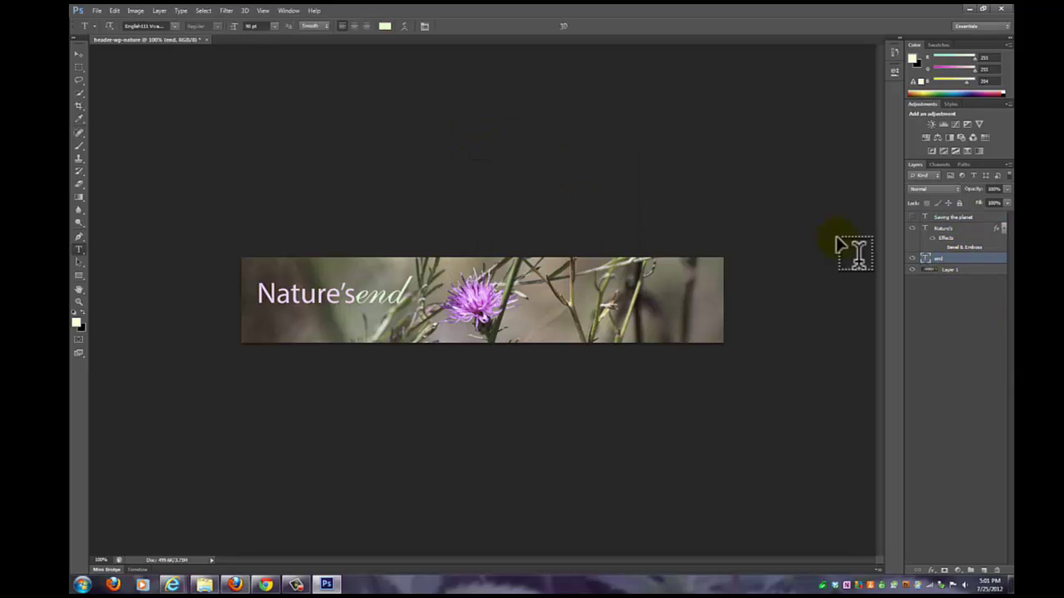
left_click(404, 27)
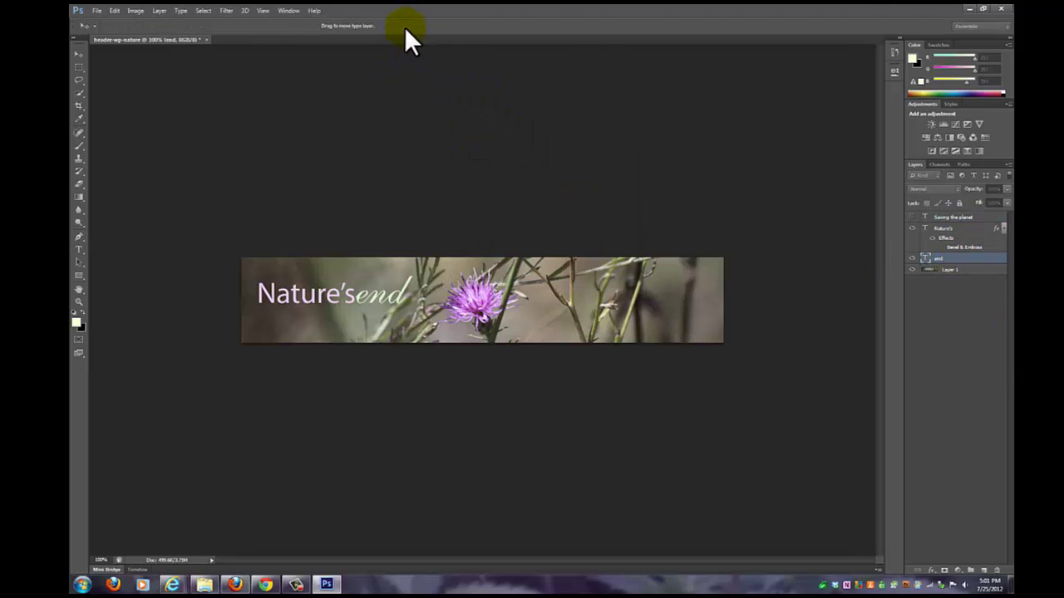
left_click(559, 174)
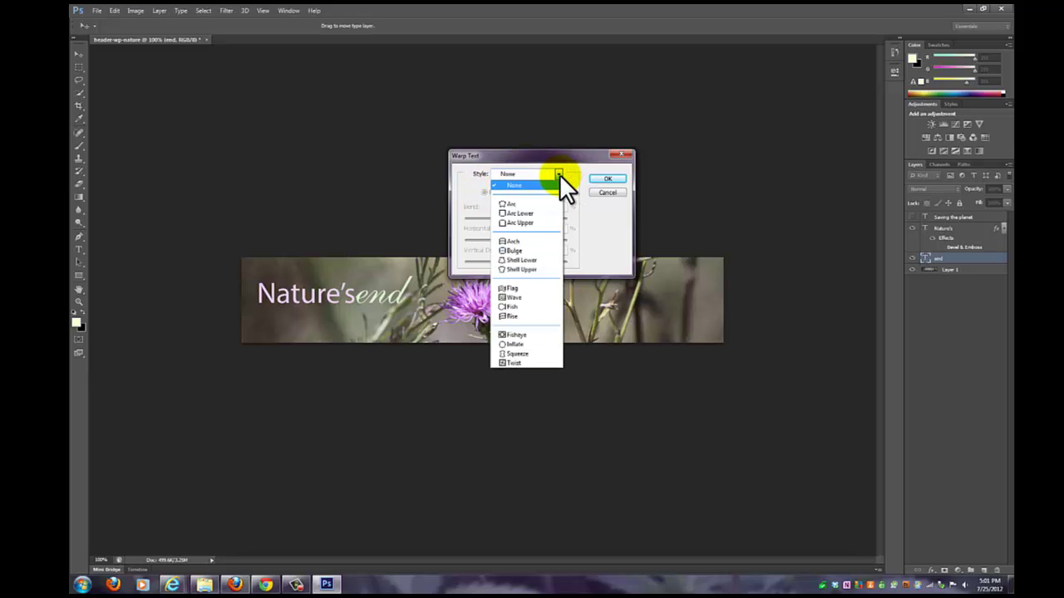
left_click(514, 205)
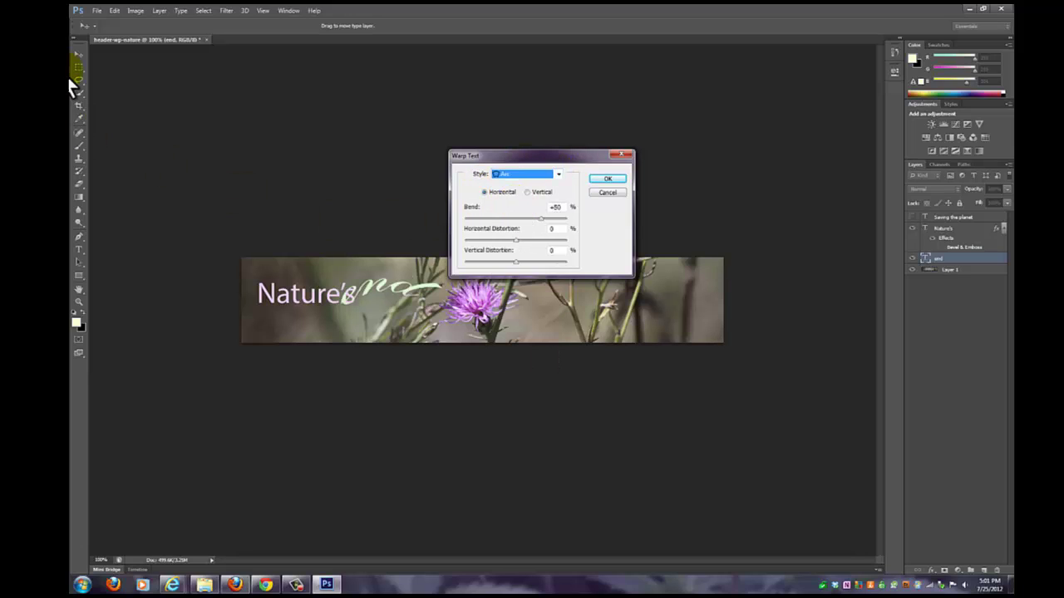
left_click(607, 179)
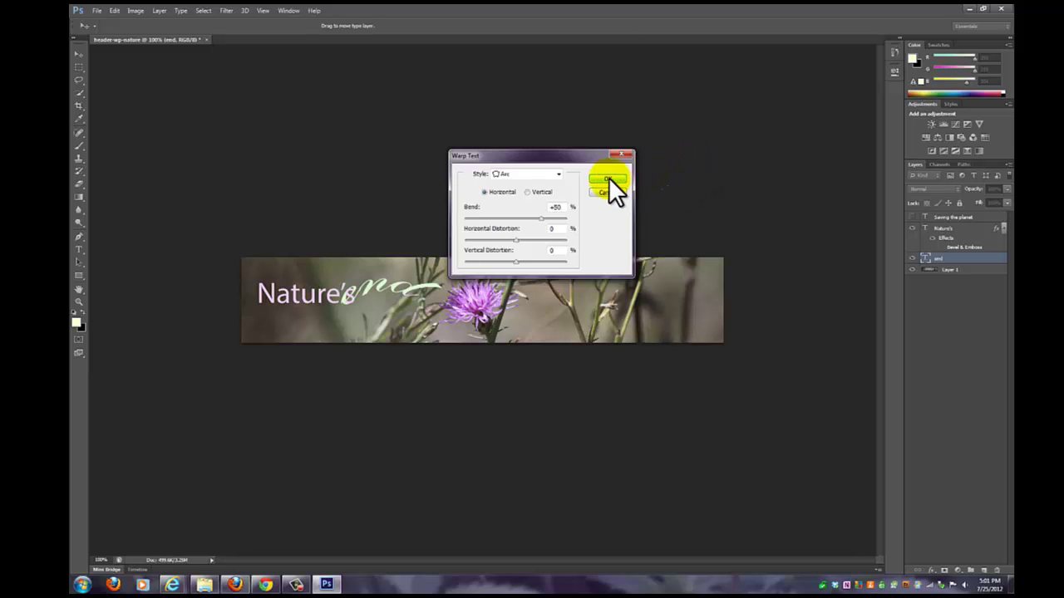
Step: Move the warped word "end" away from "Nature's" to just over the top of the purple flower
left_click(78, 53)
left_click_drag(389, 286, 489, 284)
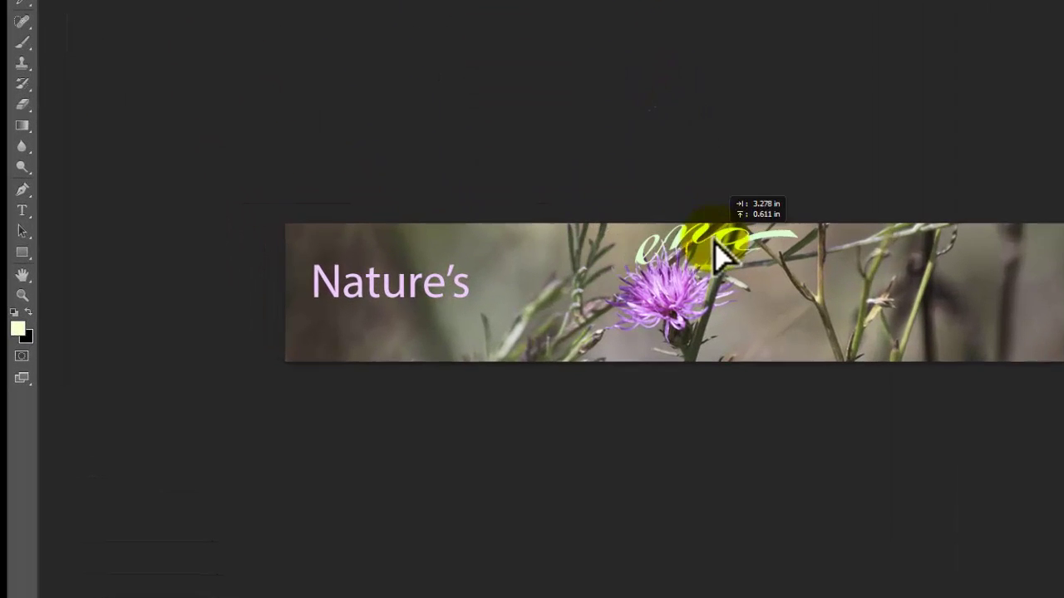
left_click_drag(713, 264, 703, 266)
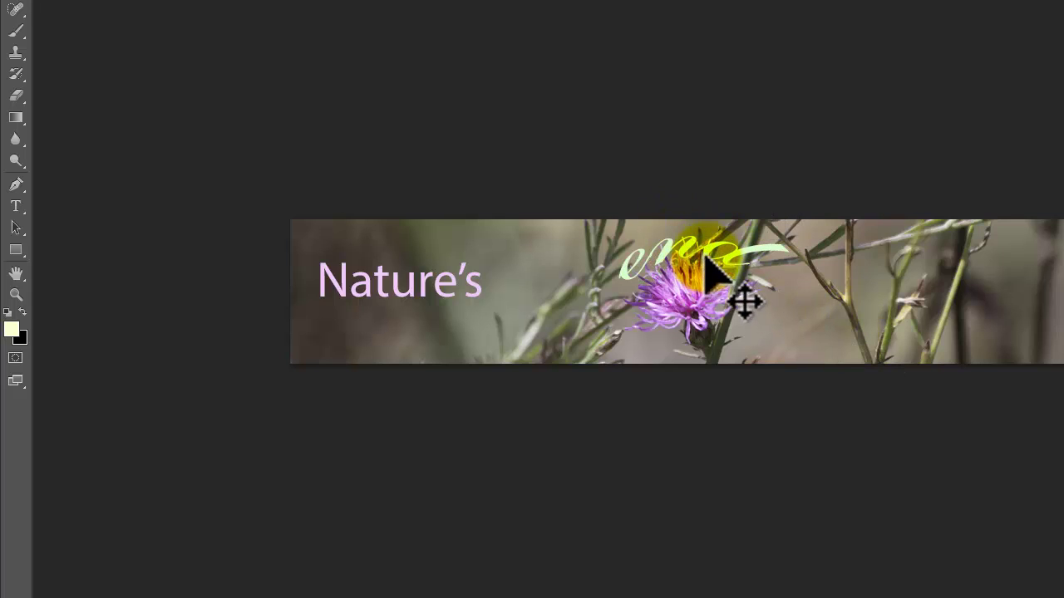
Step: Change the warp style of the "end" text to Fisheye with a +50% bend
left_click(15, 206)
left_click(752, 1)
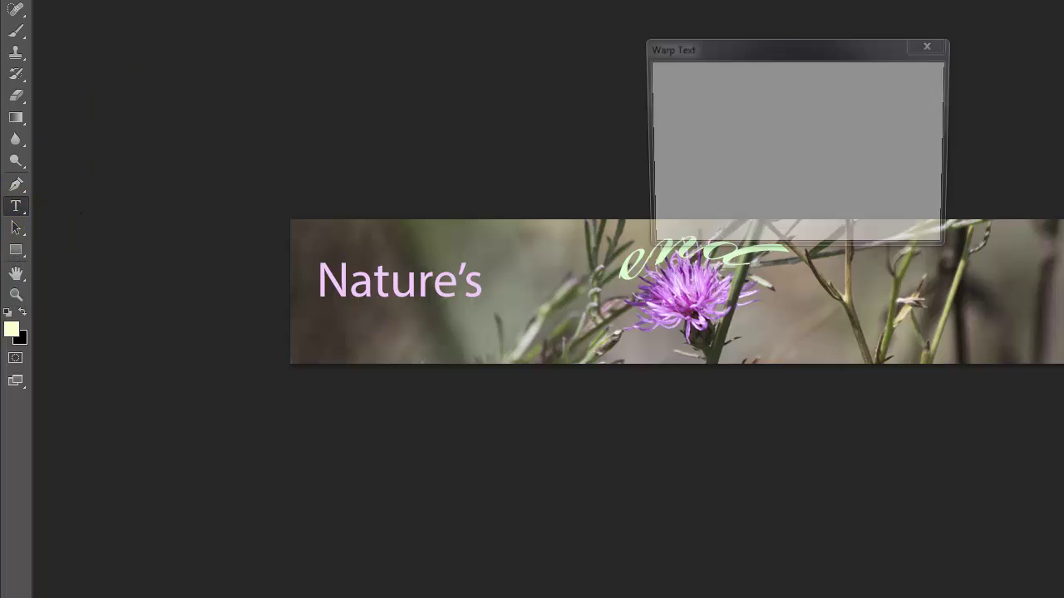
left_click(823, 80)
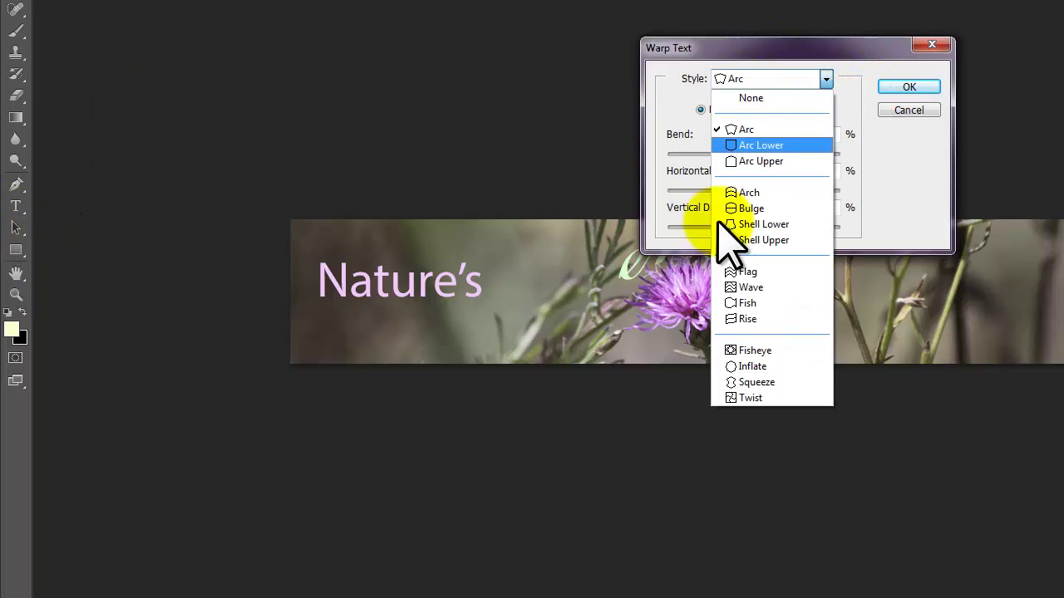
left_click(756, 350)
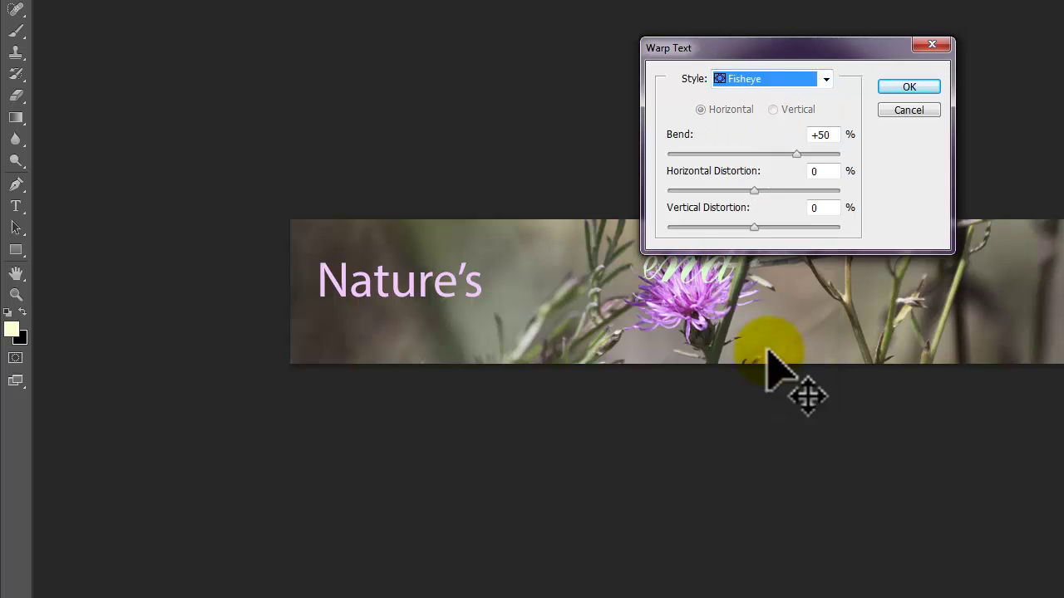
left_click(908, 89)
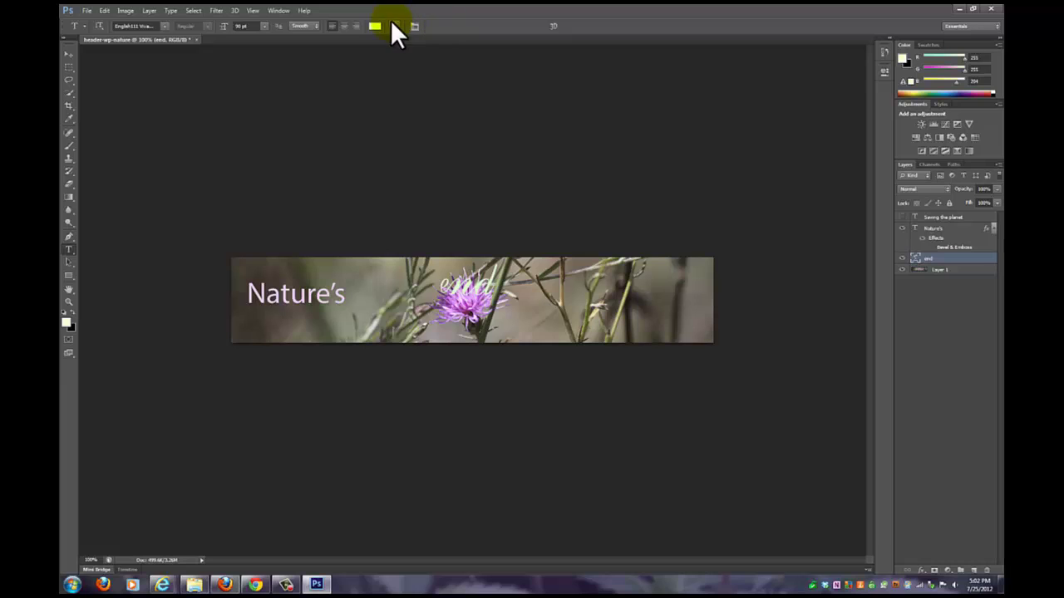
Step: Change the warp style of the "end" text to horizontal Flag with a +50% bend
left_click(394, 28)
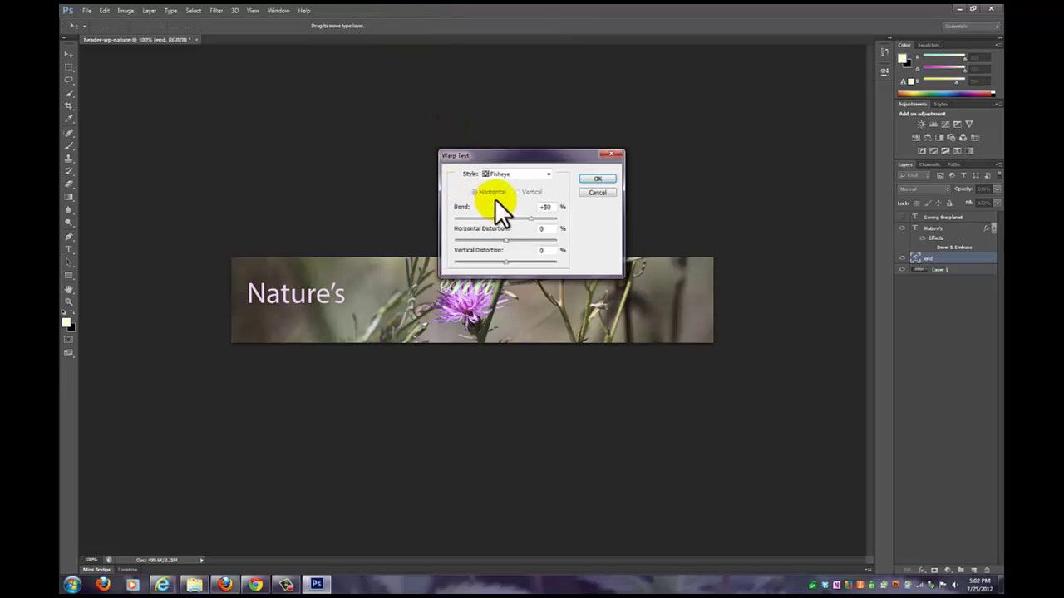
left_click(548, 174)
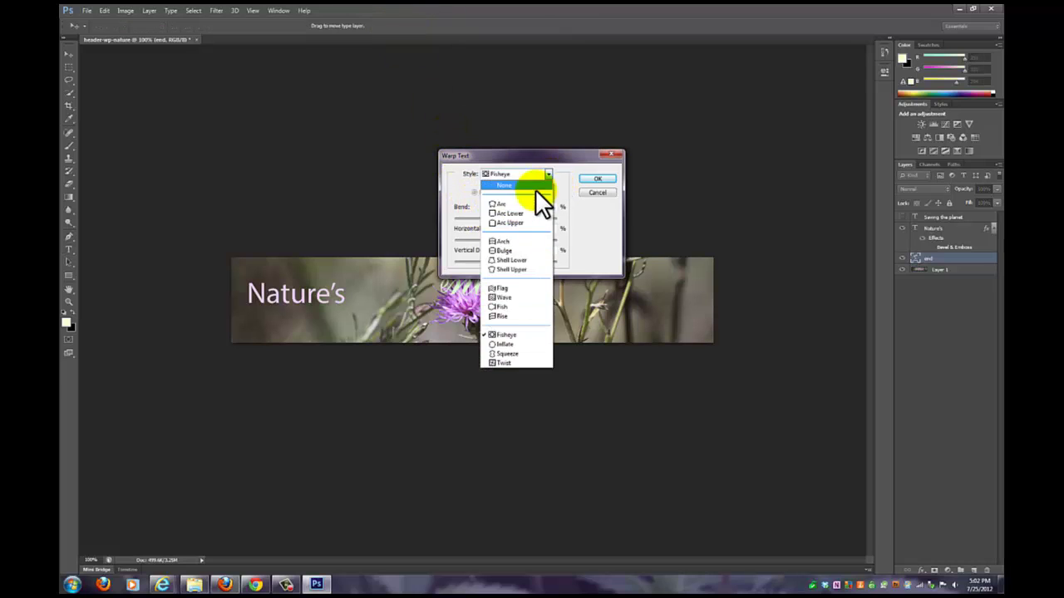
left_click(506, 287)
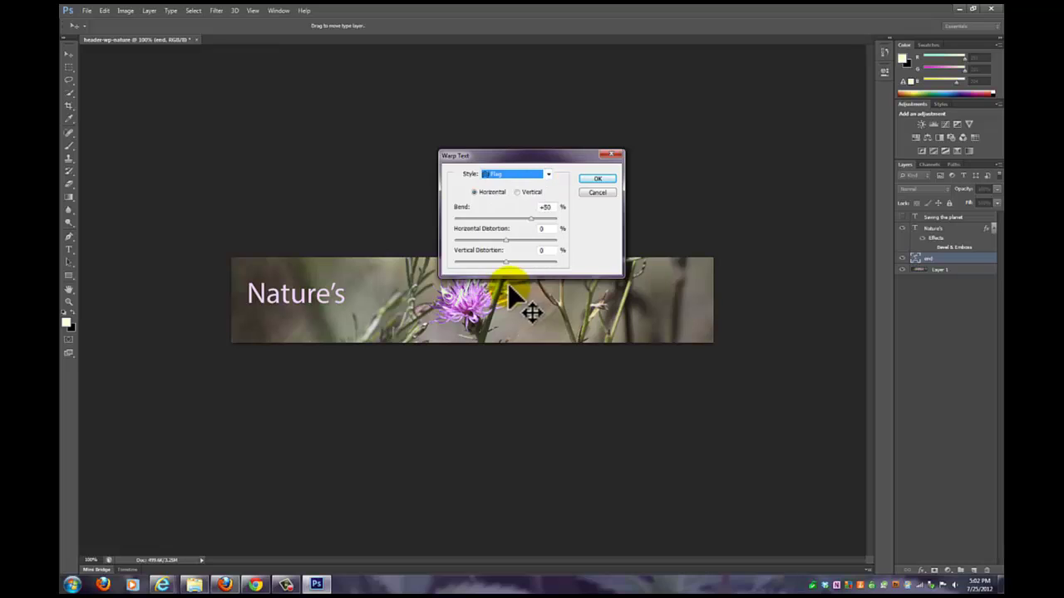
left_click(595, 180)
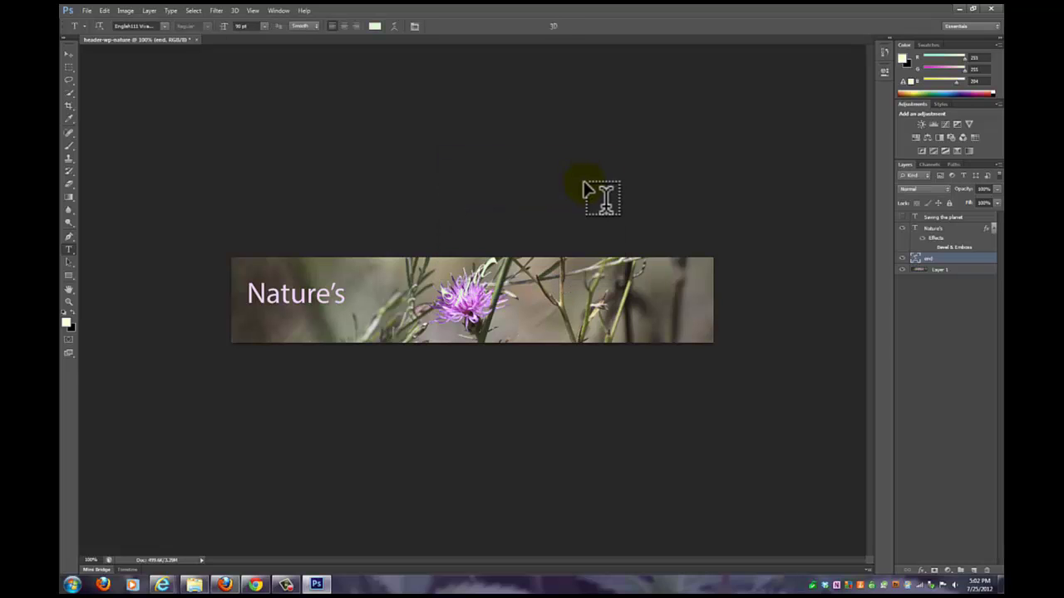
Step: Remove the warp from the "end" text by setting its style to None
left_click(394, 26)
left_click(548, 174)
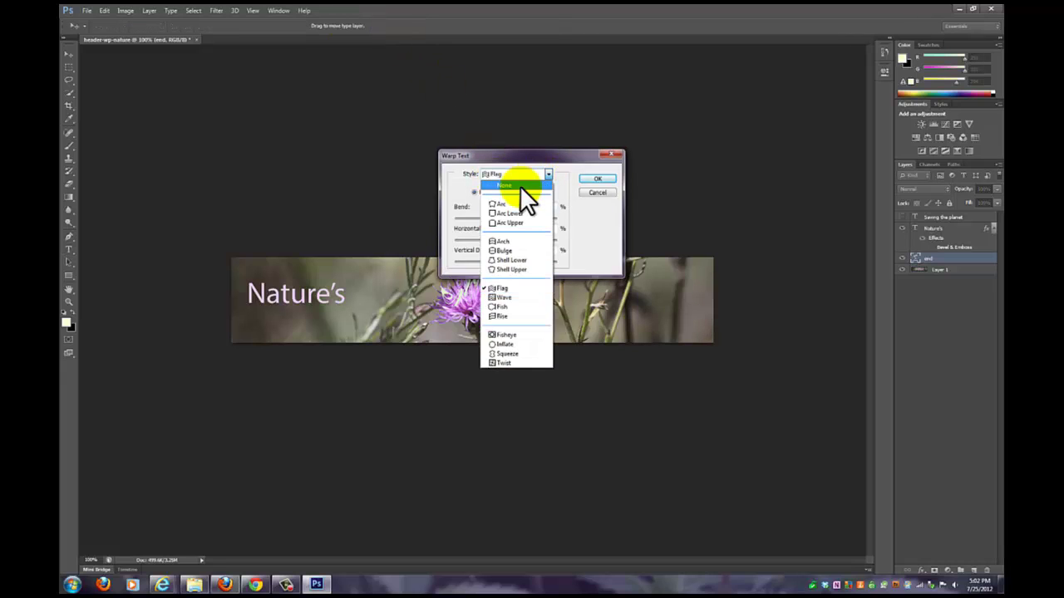
left_click(520, 185)
left_click(590, 179)
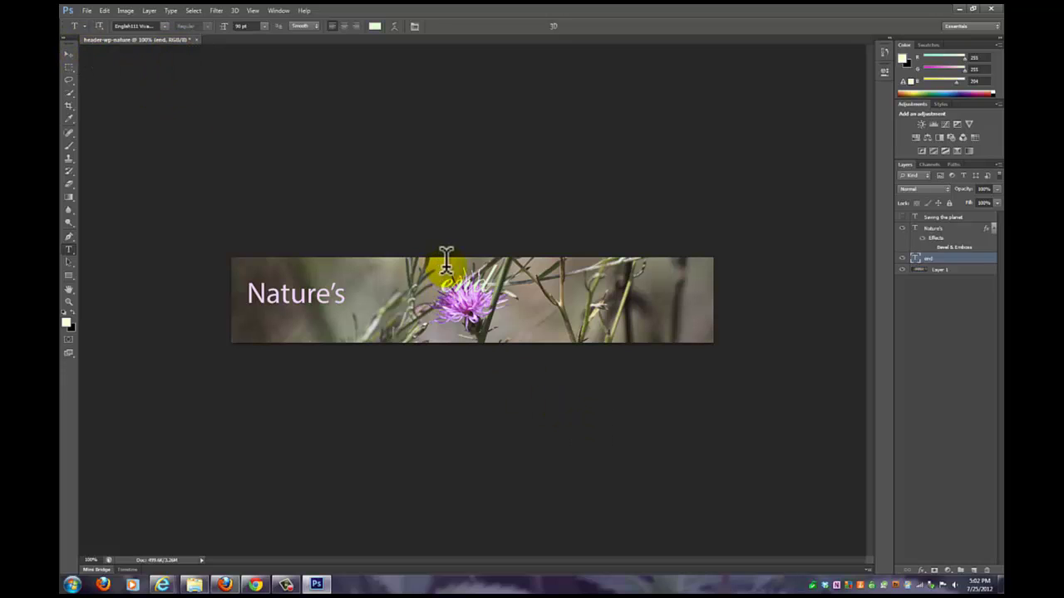
Step: Move the word "end" from the purple flower back to directly after "Nature's"
left_click(74, 25)
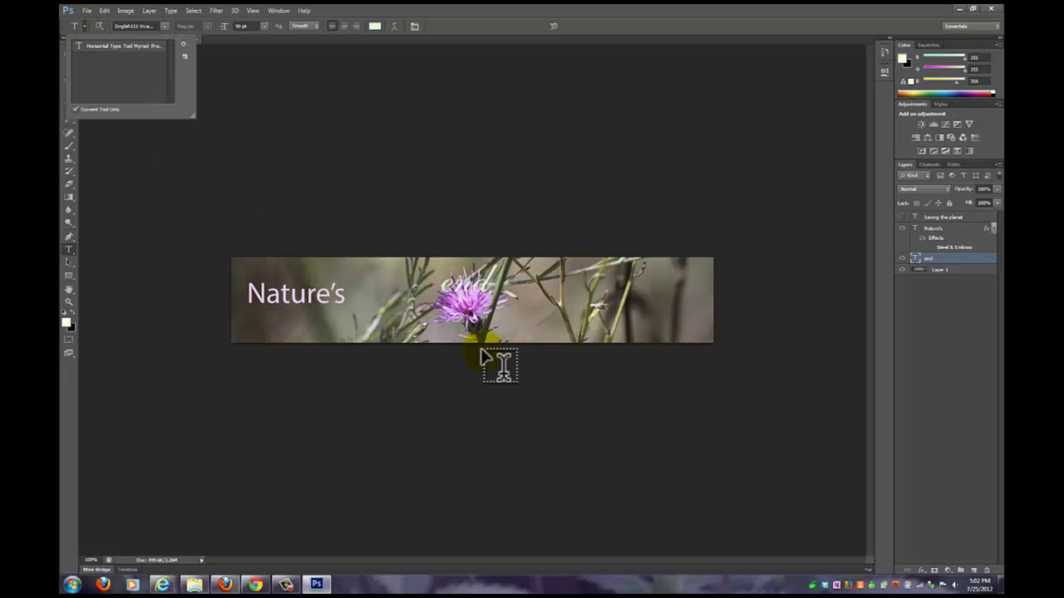
left_click(454, 287)
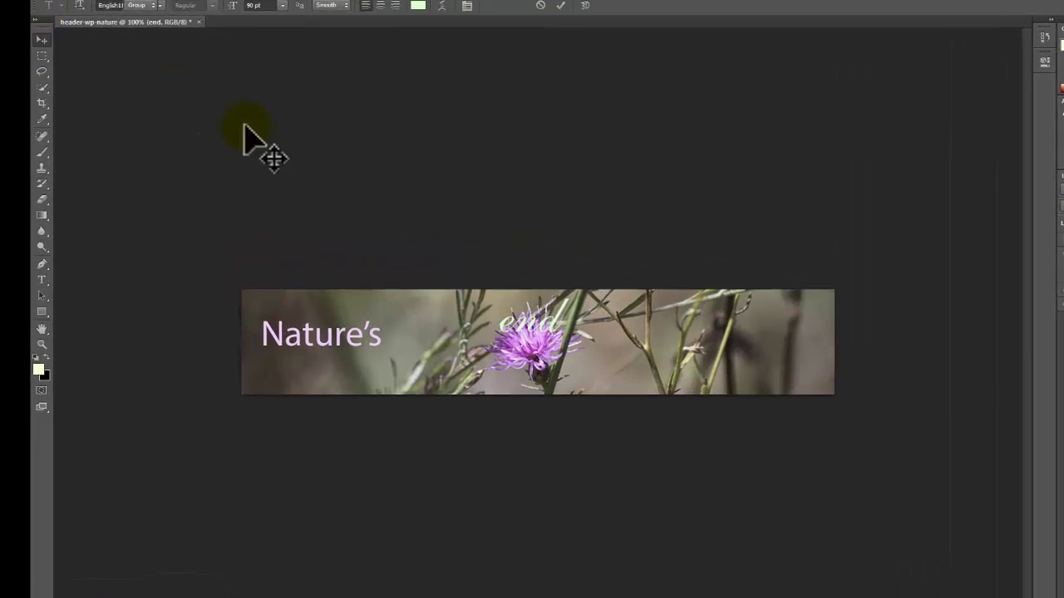
left_click_drag(470, 302, 394, 298)
left_click_drag(537, 432, 507, 435)
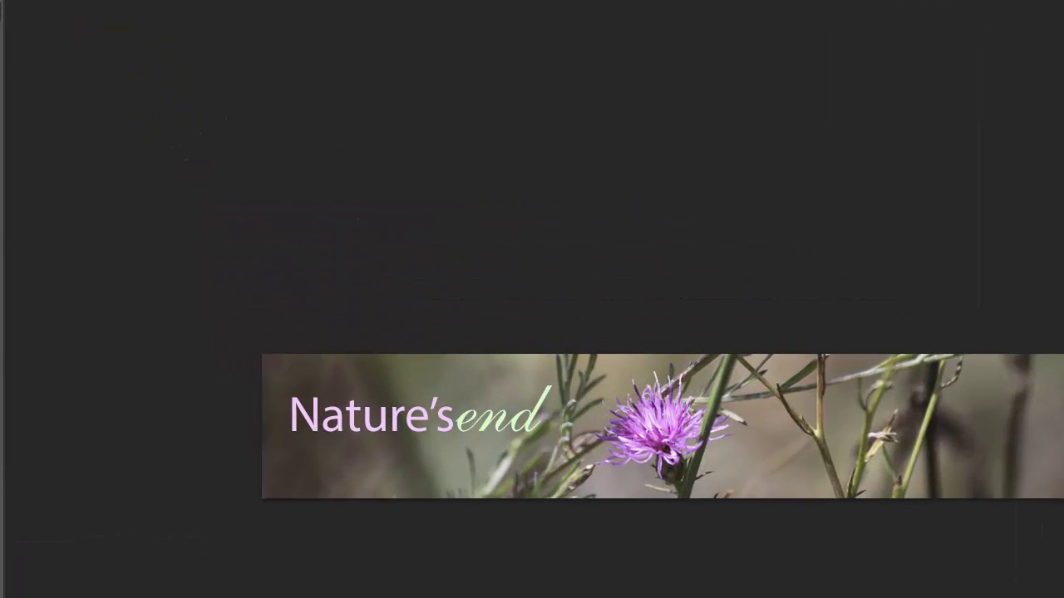
Step: Scale the "end" text to about 179% width and 139% height, stretching it upward and toward the flower
left_click(104, 9)
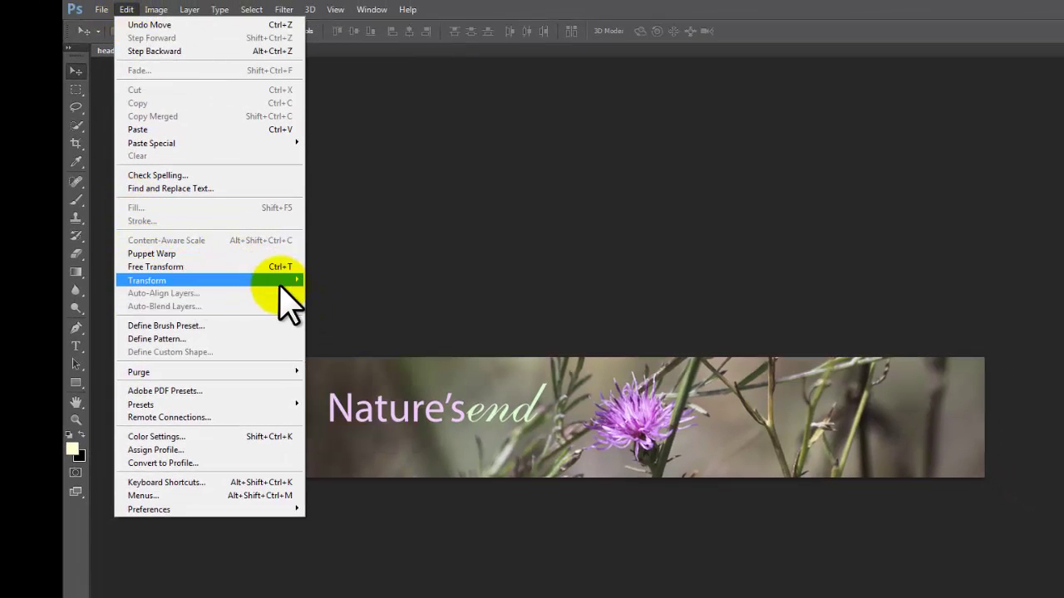
mouse_move(291, 281)
left_click(326, 301)
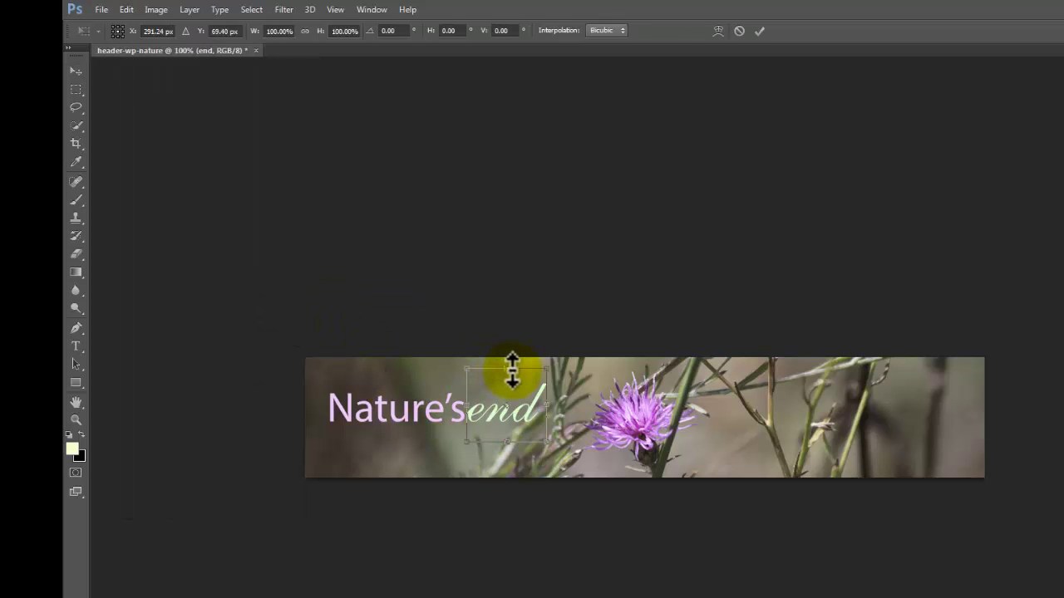
left_click_drag(510, 368, 514, 341)
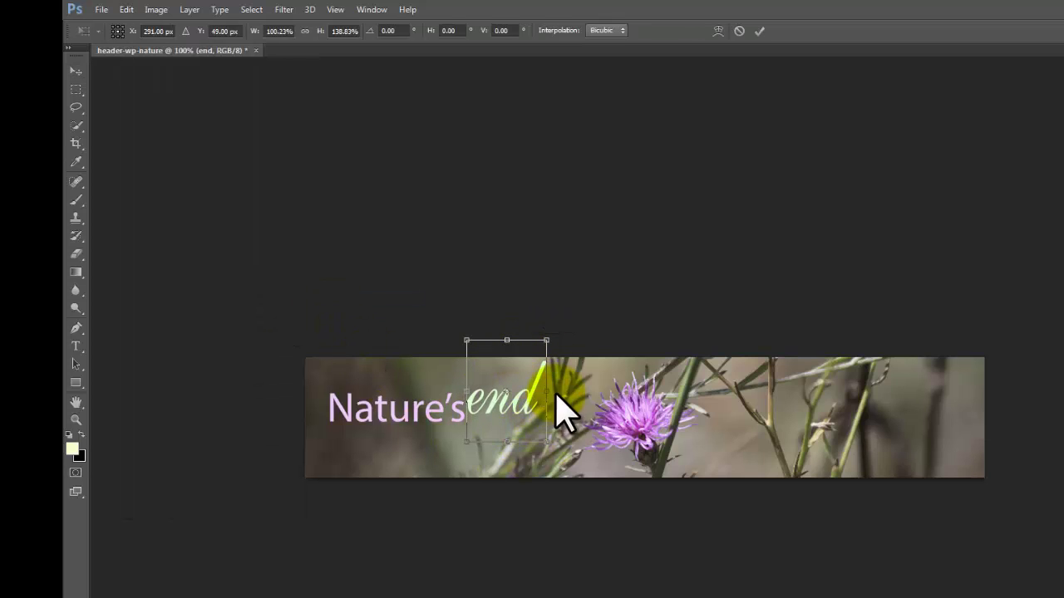
left_click_drag(547, 390, 614, 399)
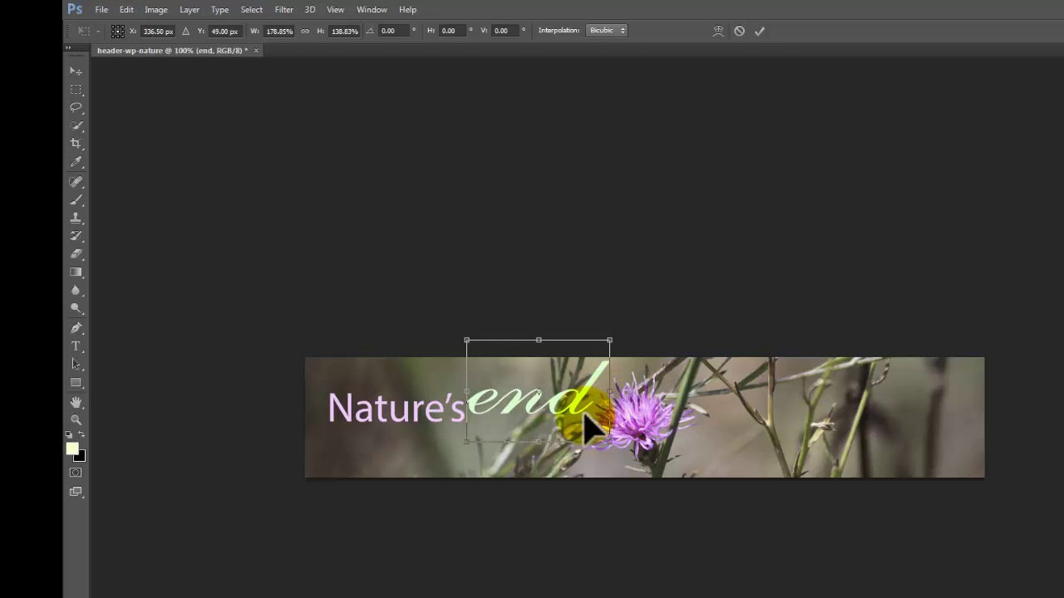
Step: Reduce the "end" text's height scale to about 130%, apply the transformation and place the word directly after "Nature's"
left_click_drag(510, 408, 381, 437)
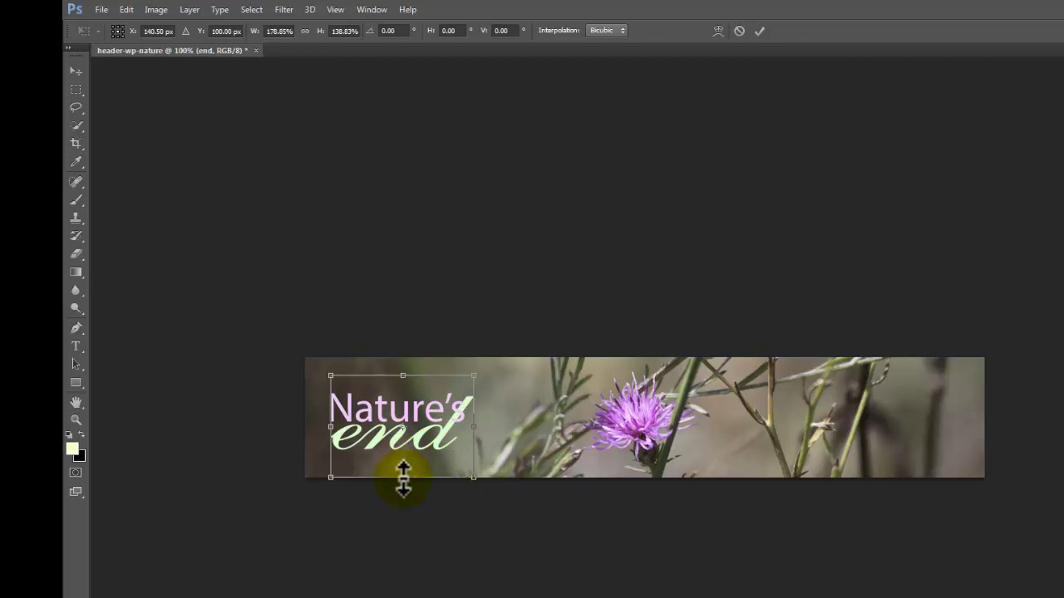
left_click_drag(403, 479, 406, 472)
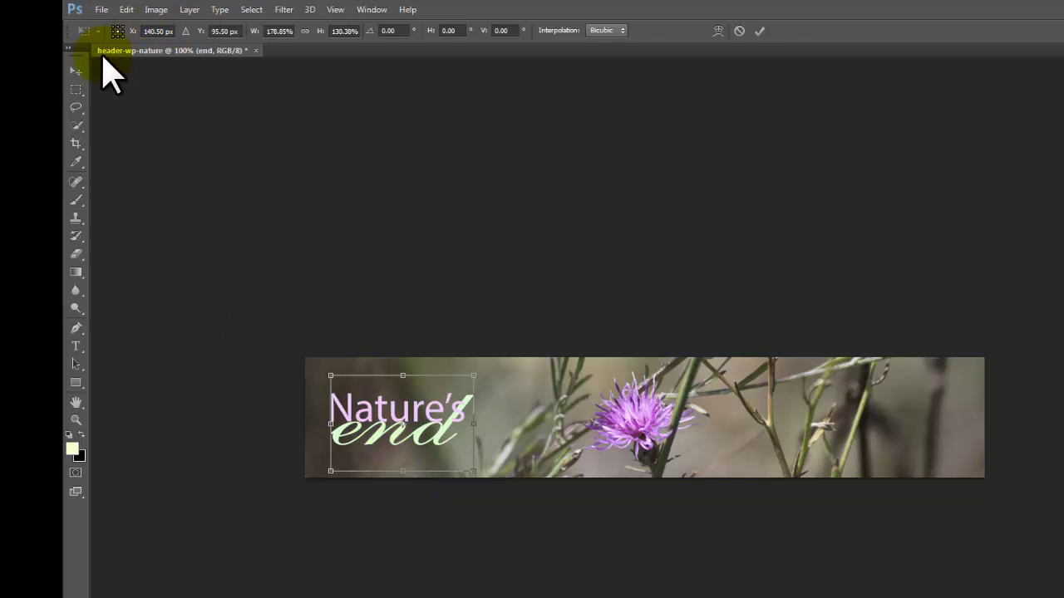
left_click(74, 71)
left_click(74, 70)
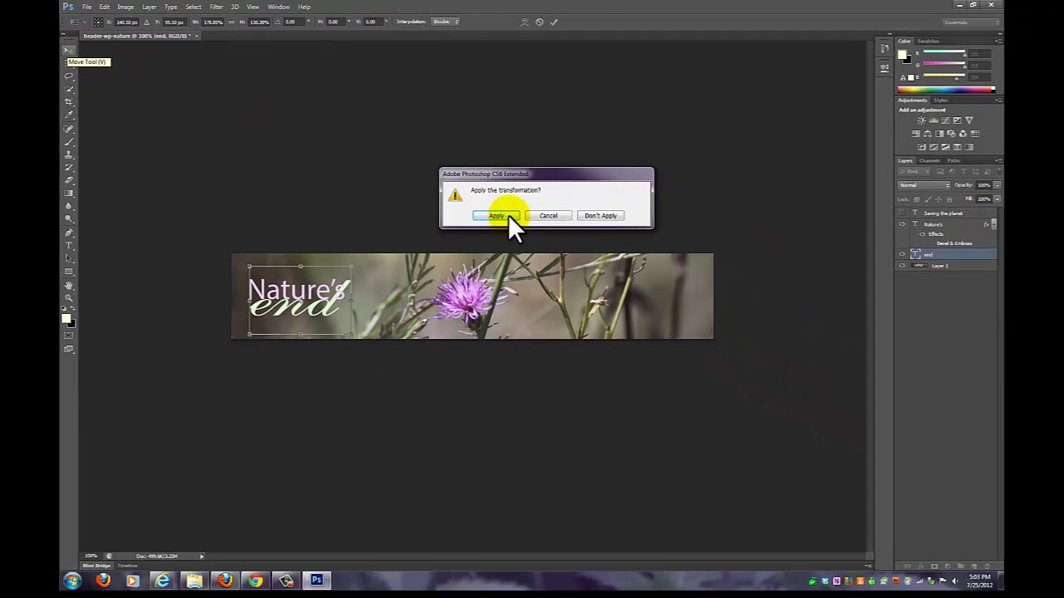
left_click(686, 308)
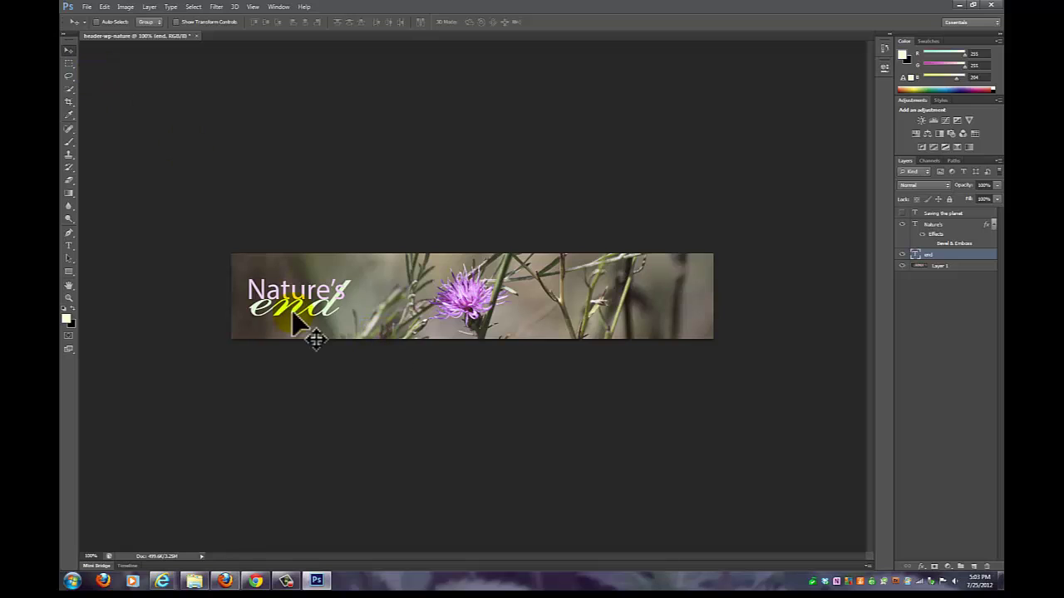
left_click_drag(303, 323, 391, 302)
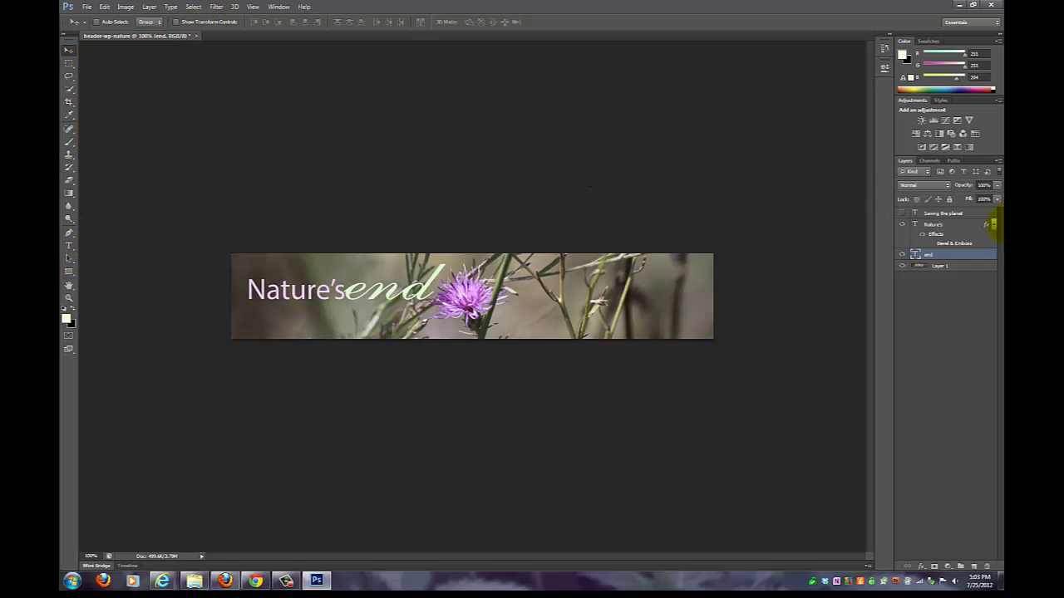
Step: Add a new layer above "Saving the planet" and make an elliptical selection on the stems beyond the purple flower
left_click(956, 215)
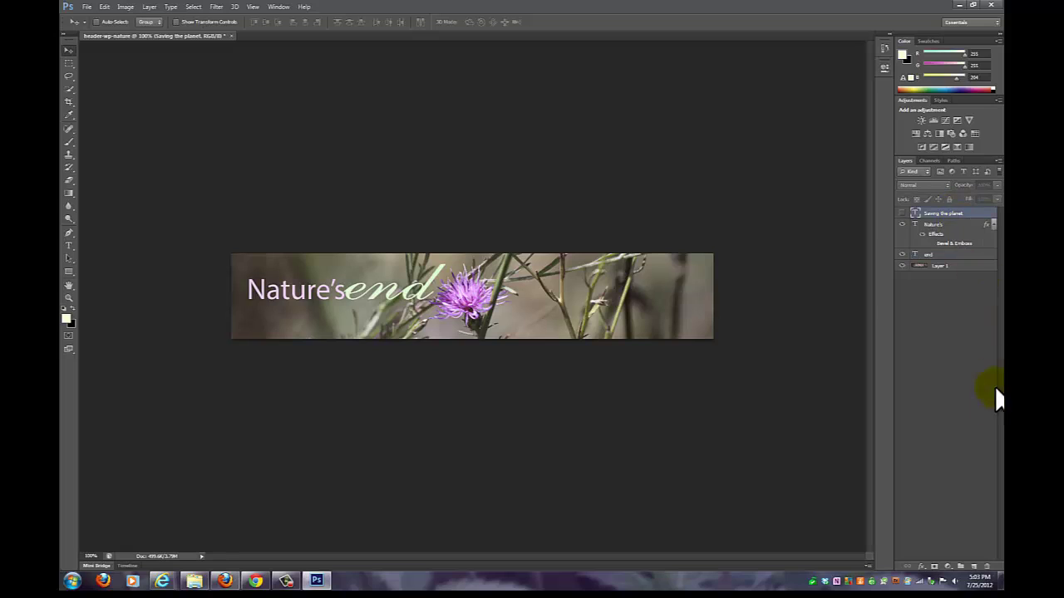
left_click(971, 567)
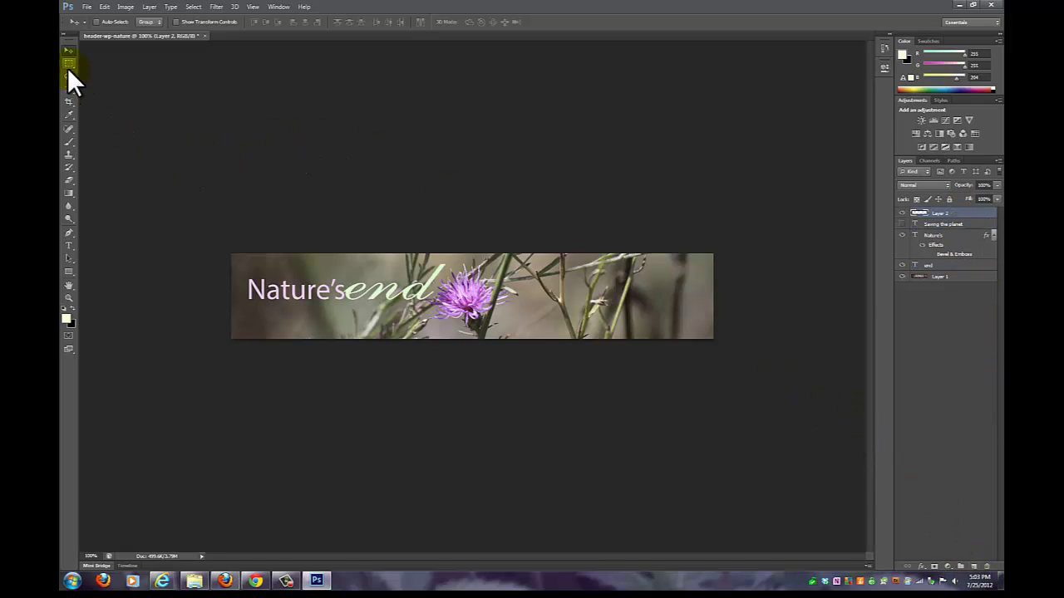
left_click_drag(68, 61, 92, 69)
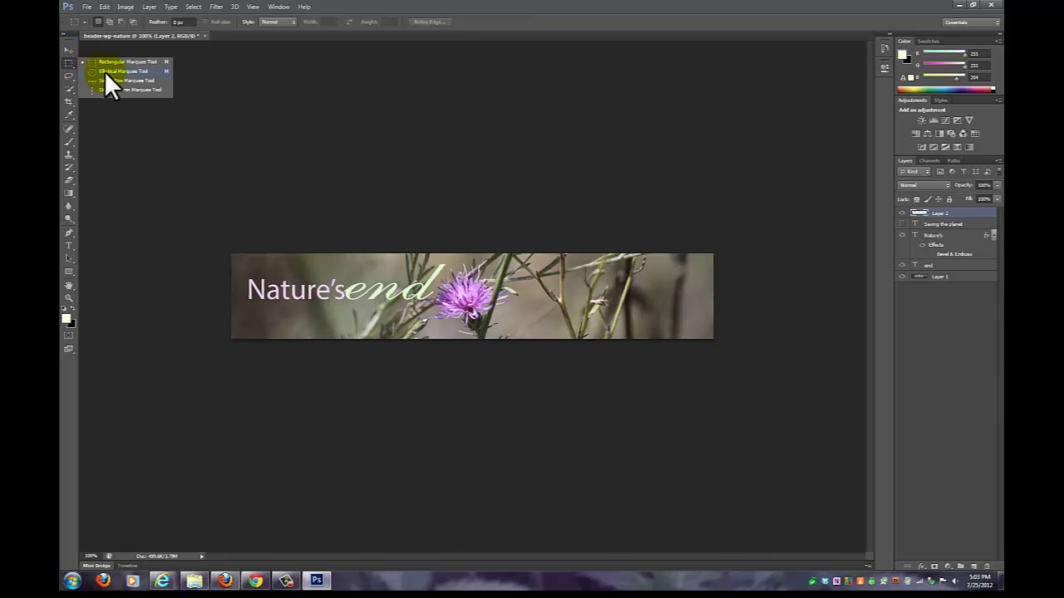
left_click(107, 73)
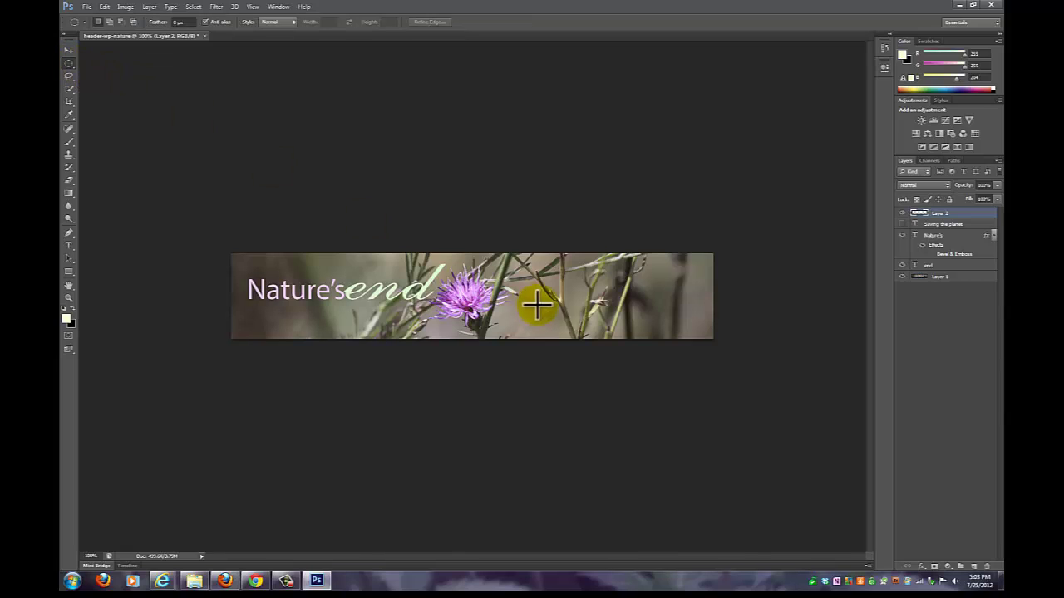
left_click_drag(542, 268, 576, 292)
left_click_drag(670, 316, 692, 319)
Step: Fill the elliptical selection with the pale yellow foreground color in Normal mode at 100% opacity
left_click(105, 5)
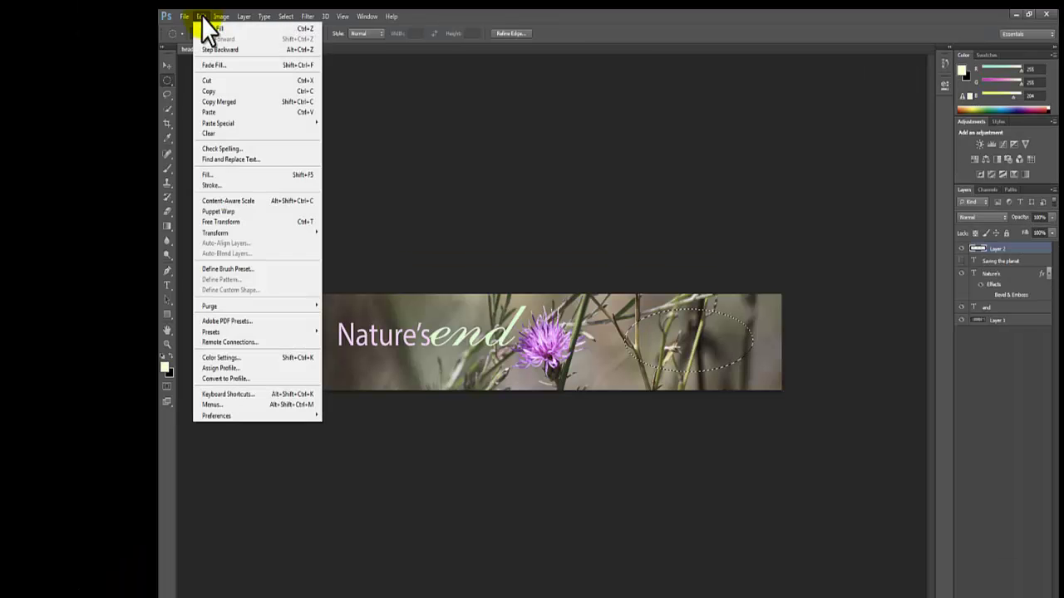
left_click(217, 175)
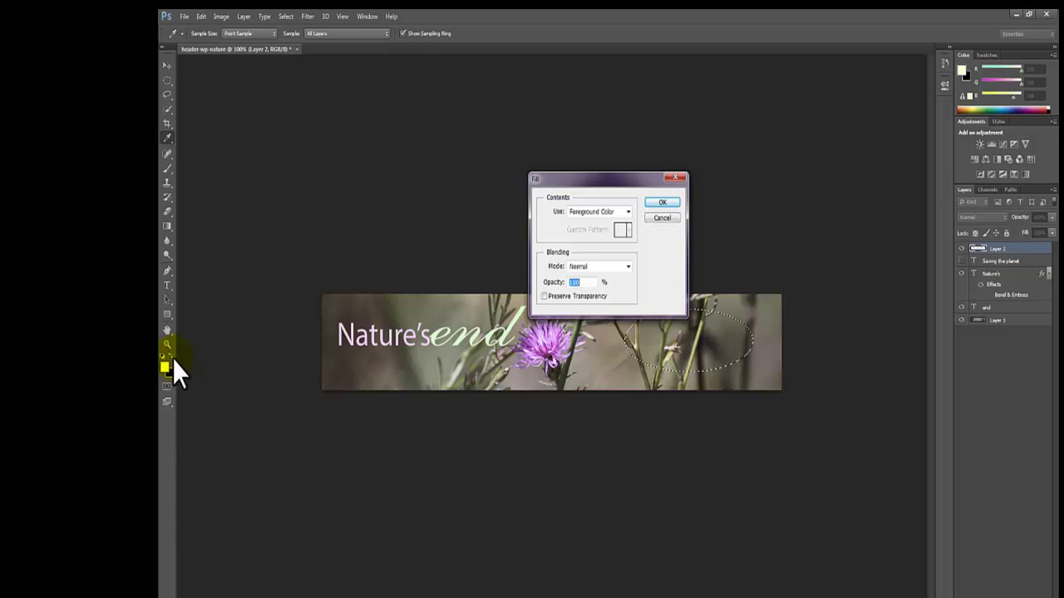
left_click(657, 204)
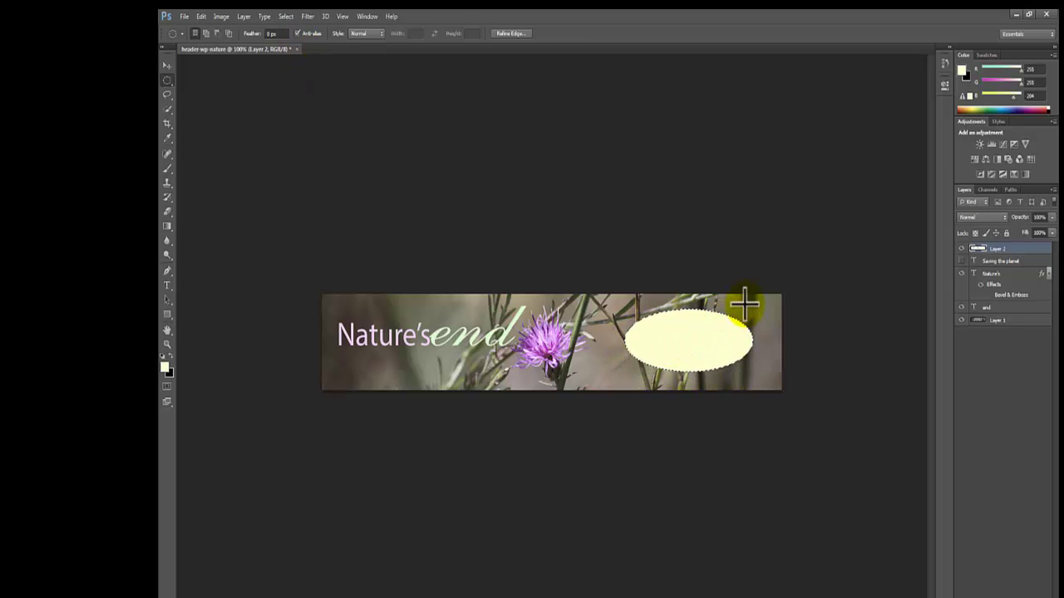
Step: Lower the ellipse layer's opacity to 55%, then deselect the ellipse and move it slightly toward the purple flower
left_click(1052, 217)
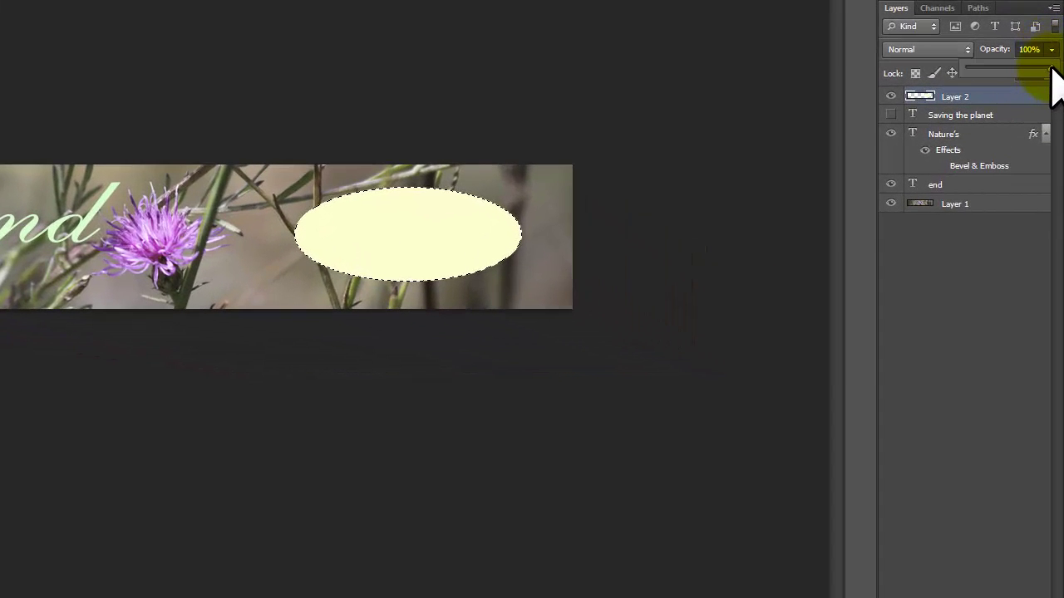
left_click_drag(1052, 70, 1014, 73)
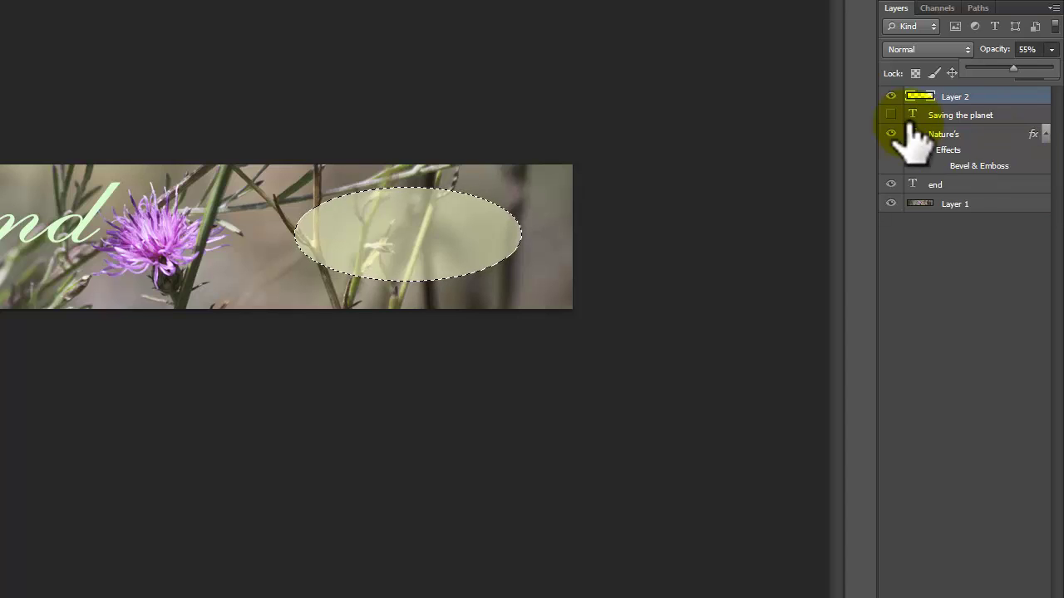
left_click(770, 126)
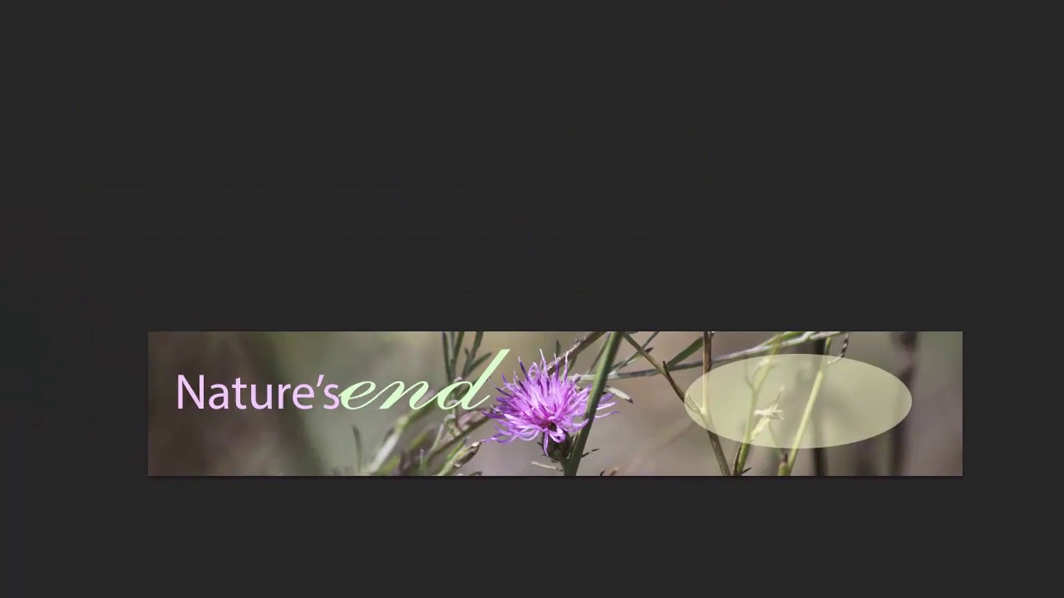
left_click(15, 50)
mouse_move(967, 486)
left_mouse_down()
mouse_move(939, 485)
mouse_move(948, 481)
left_mouse_up()
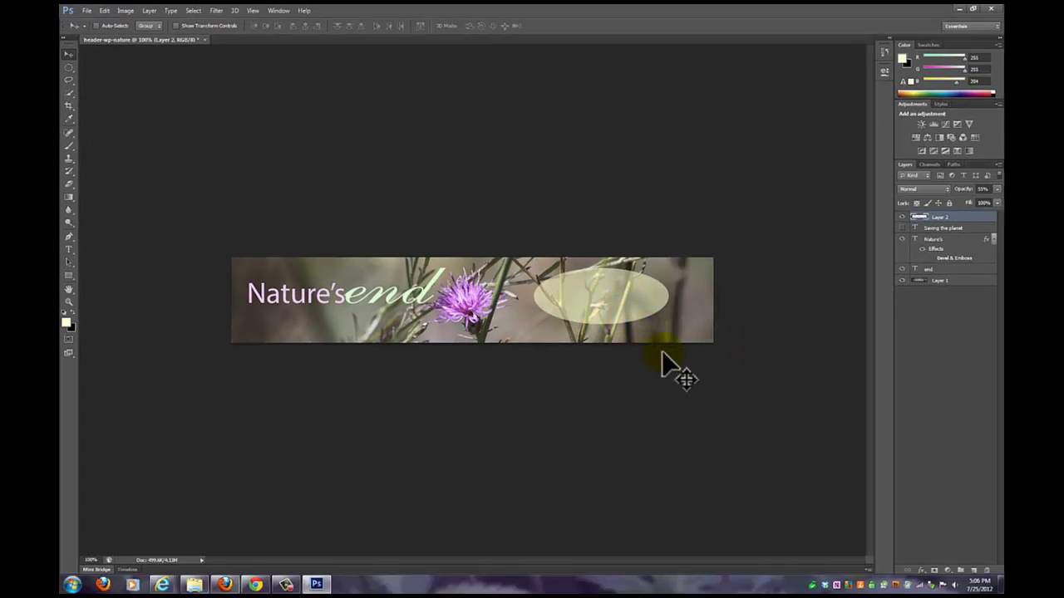
Step: Toggle the ellipse layer's visibility to compare the header with and without it, leaving the layer hidden
left_click(904, 217)
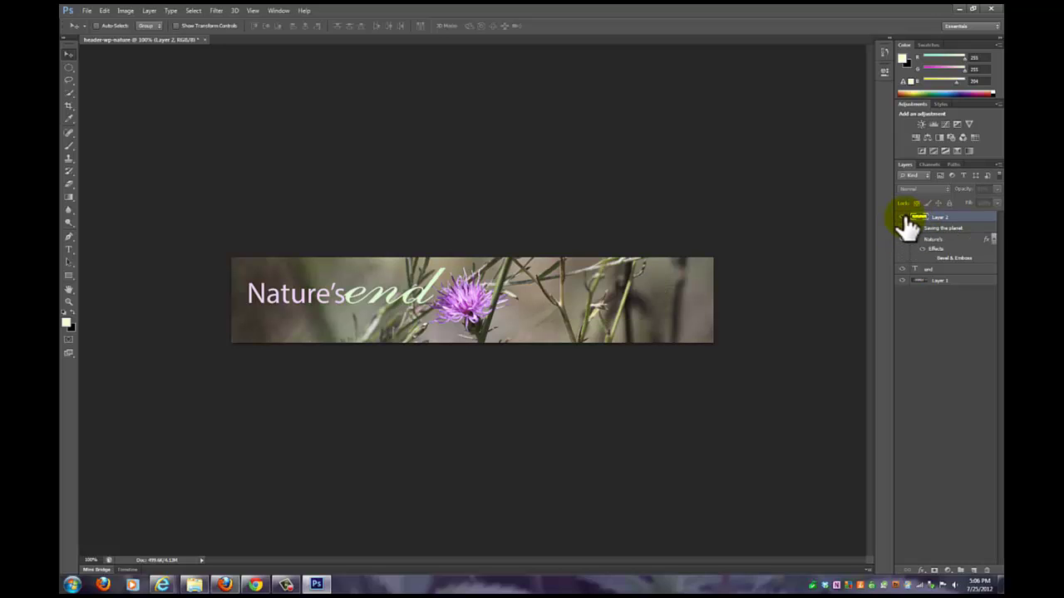
left_click(904, 217)
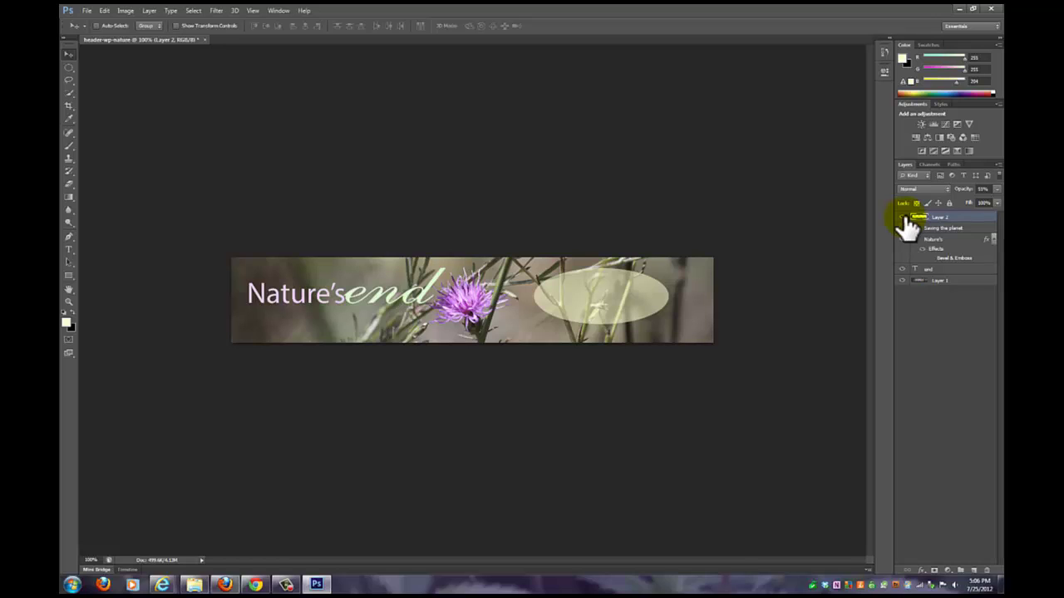
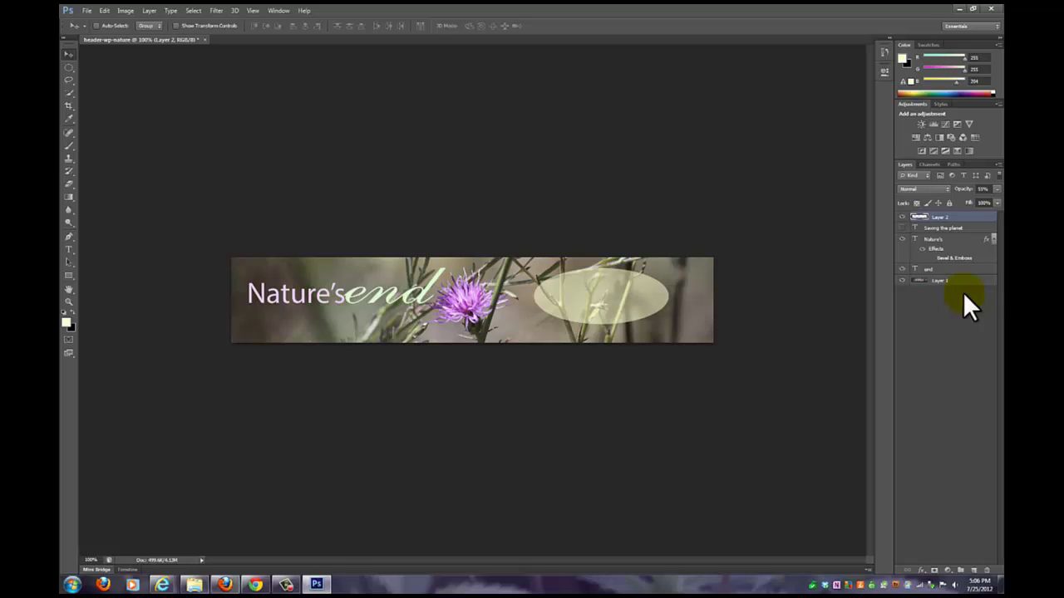
left_click(904, 218)
left_click(904, 218)
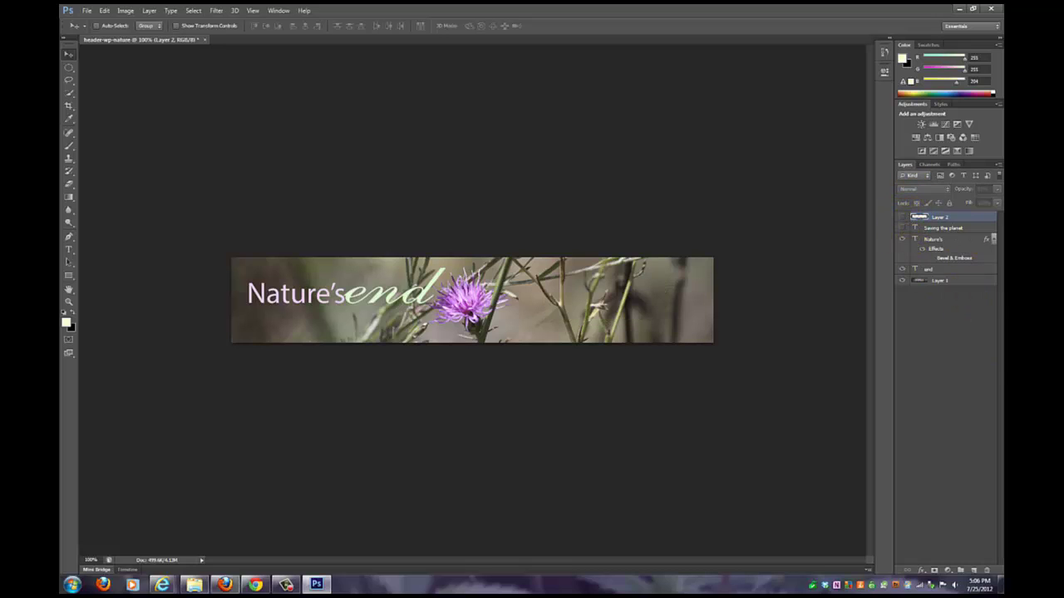
Step: Erase a freehand loop across the blurred stems beyond the purple flower on Layer 1 with a soft 13 px eraser at 0% hardness
left_click(961, 286)
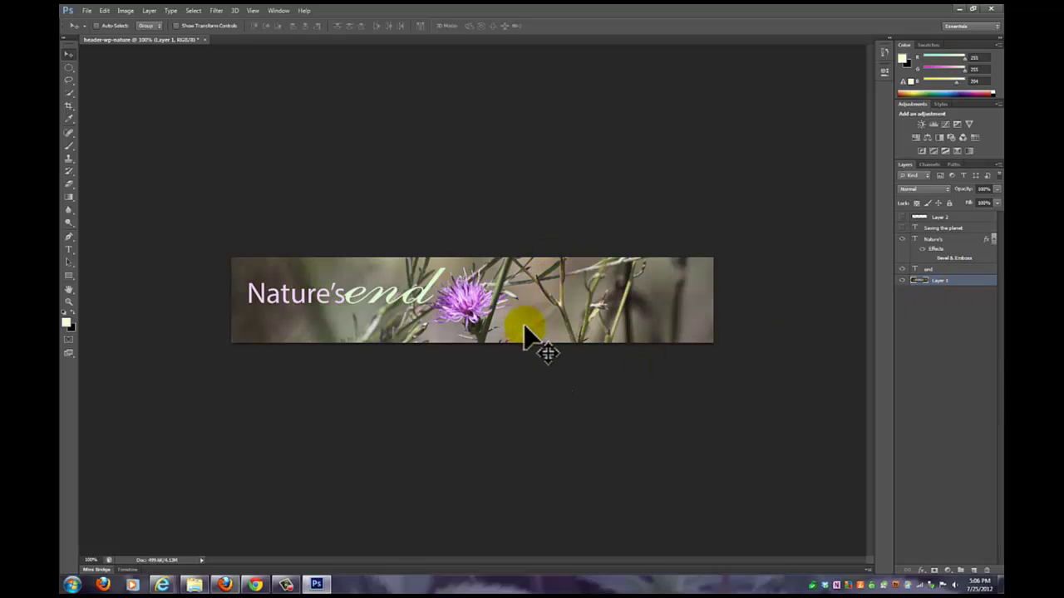
left_click(69, 184)
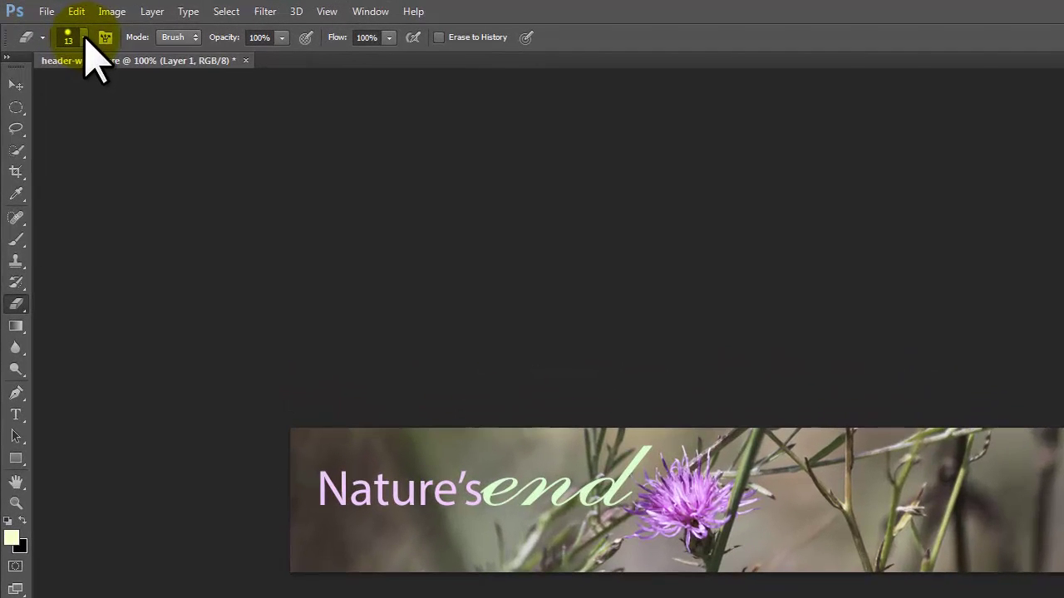
left_click(108, 27)
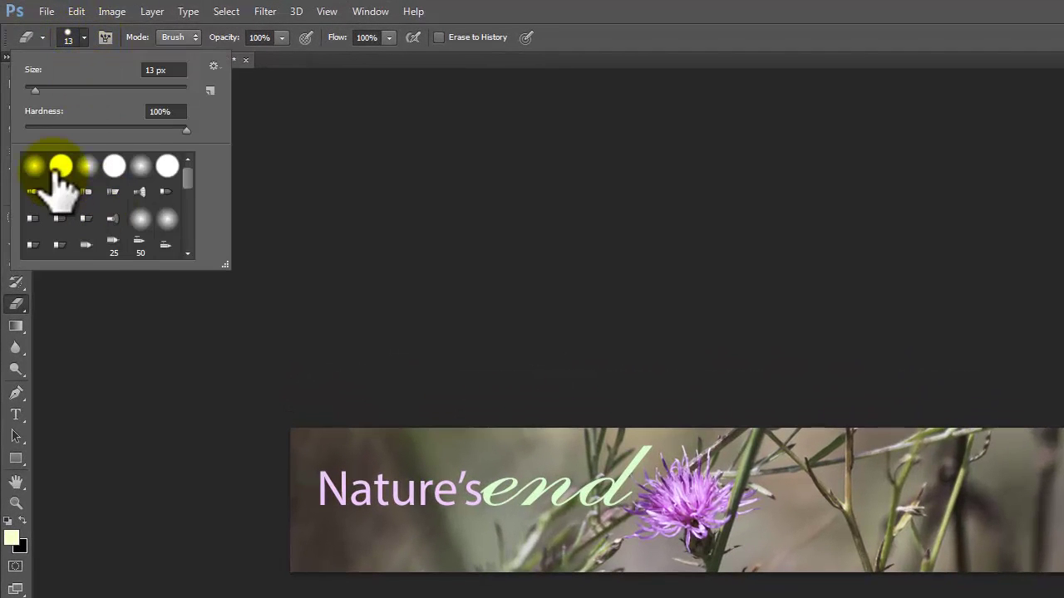
left_click(88, 171)
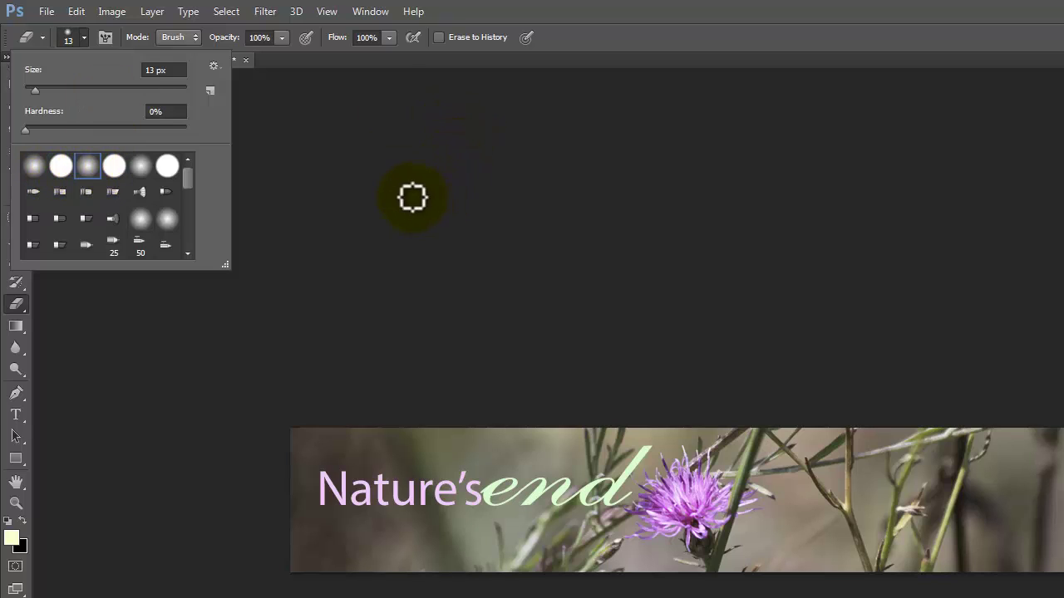
left_click(454, 246)
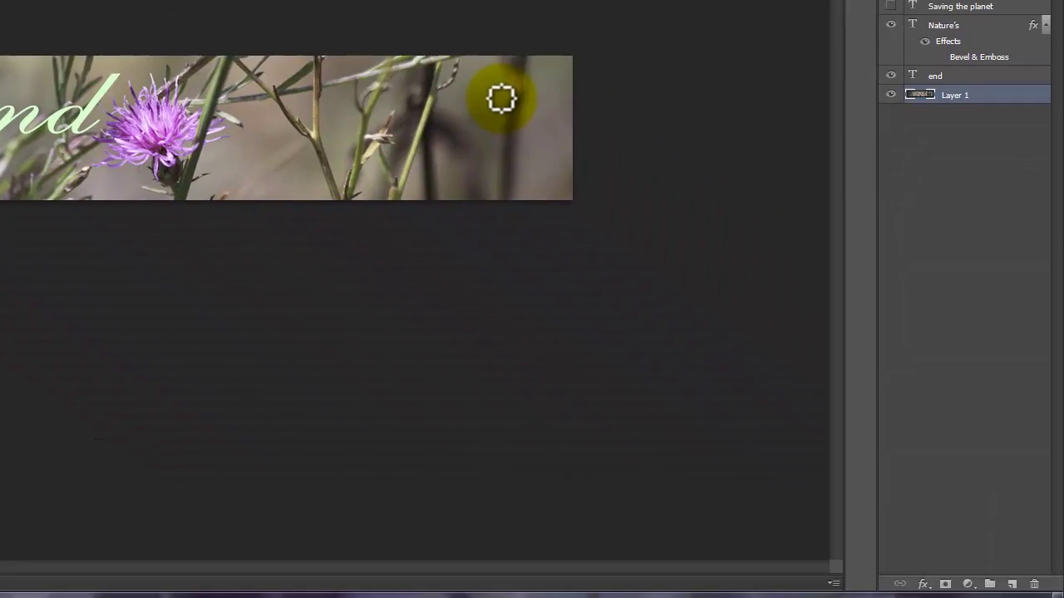
mouse_move(486, 114)
left_mouse_down()
mouse_move(461, 157)
mouse_move(433, 133)
mouse_move(440, 112)
mouse_move(480, 107)
mouse_move(522, 158)
mouse_move(561, 146)
mouse_move(547, 96)
mouse_move(496, 105)
mouse_move(433, 152)
mouse_move(389, 159)
mouse_move(338, 135)
mouse_move(343, 100)
mouse_move(437, 91)
mouse_move(505, 182)
mouse_move(422, 55)
left_mouse_up()
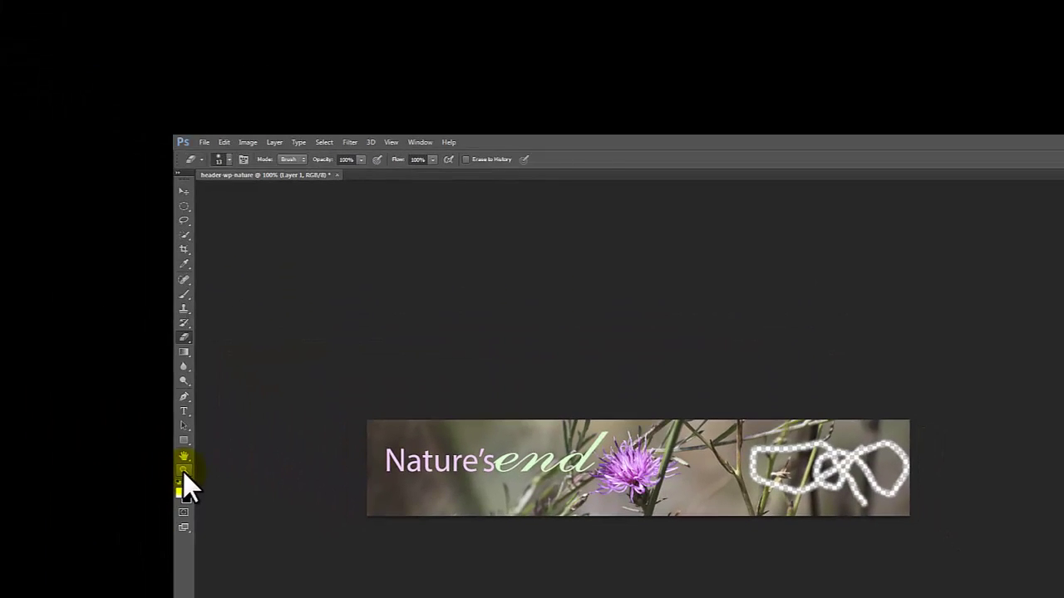
Step: Magnify the erased strokes to 200% and undo the erasing on Layer 1
left_click(184, 470)
left_click(803, 466)
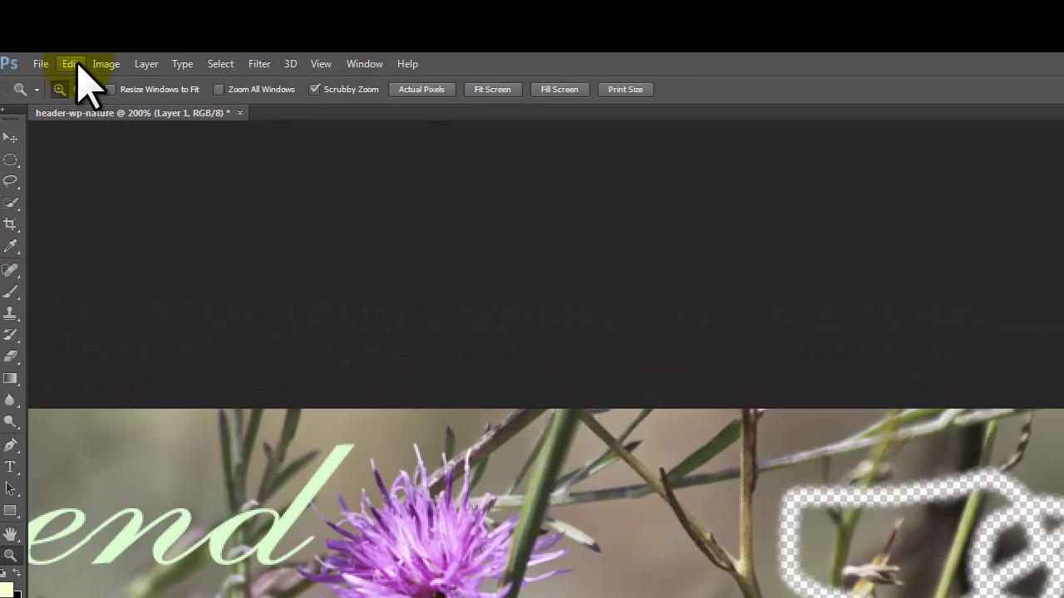
left_click(75, 66)
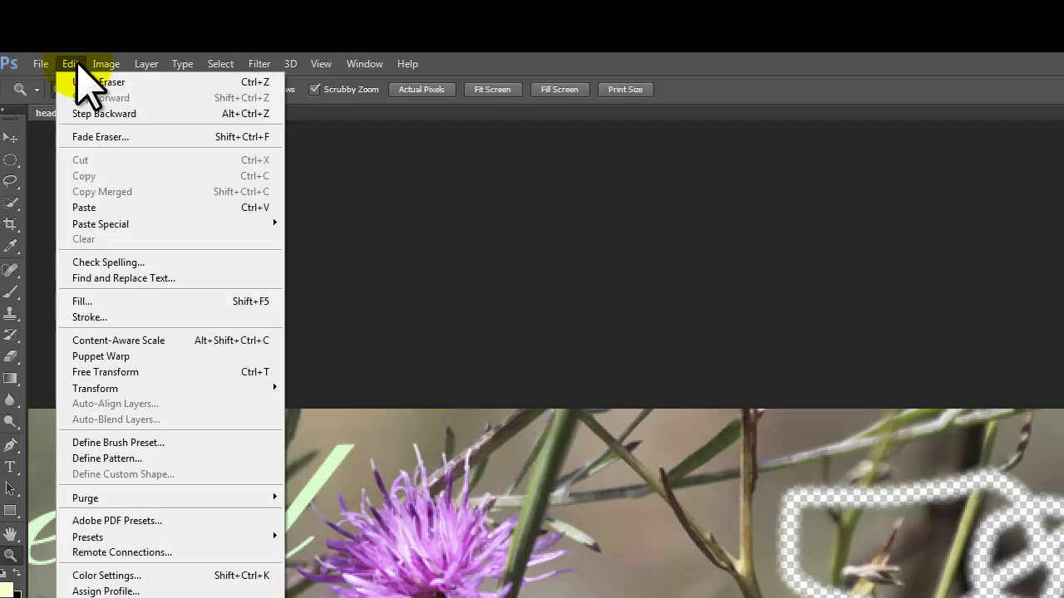
left_click(83, 83)
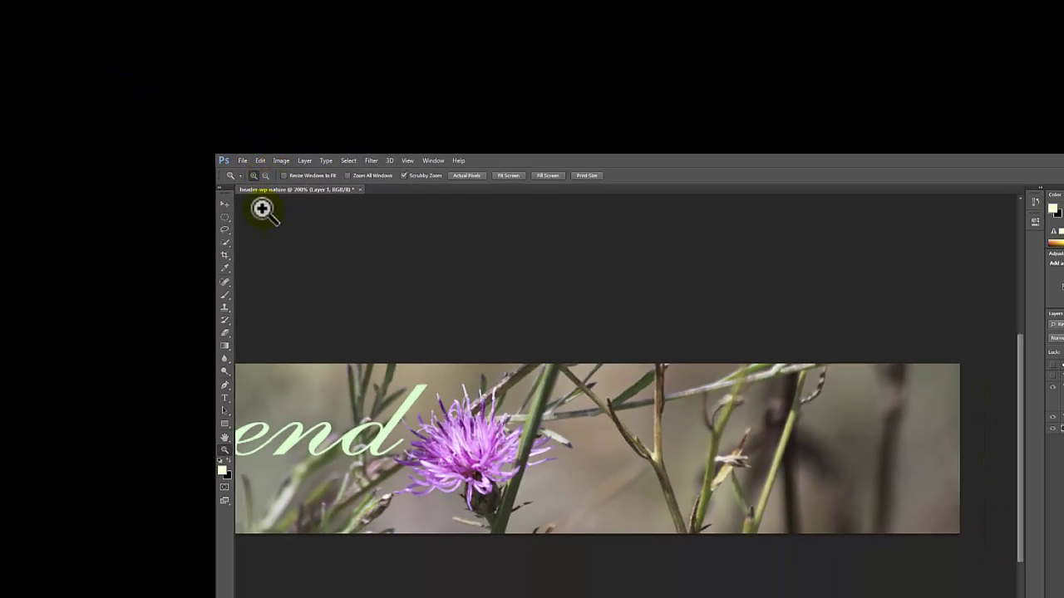
Step: Zoom in on the purple flower to 300%, then return the header to its actual pixel size
left_click(240, 178)
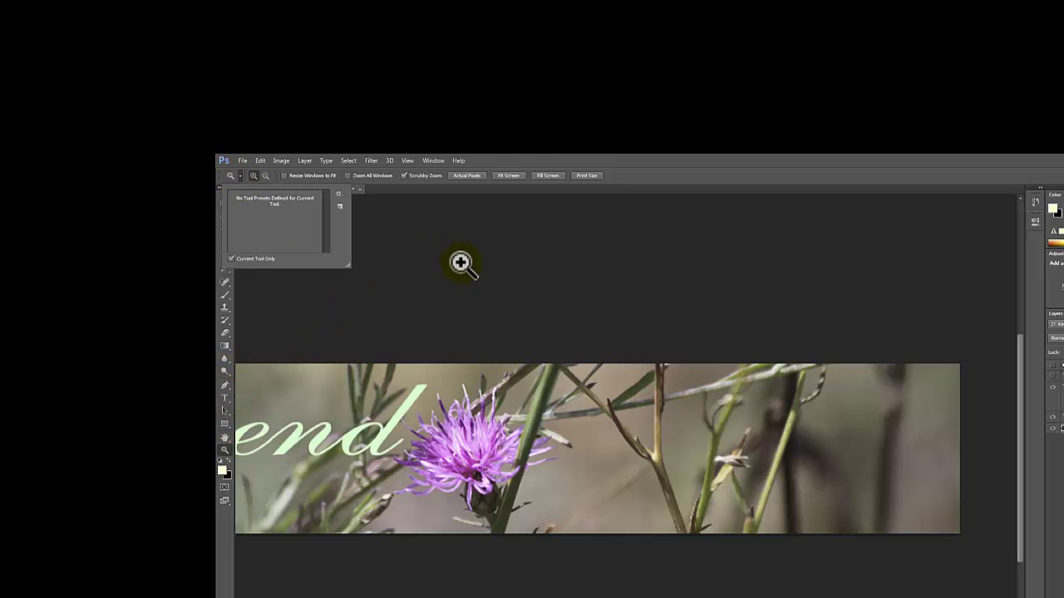
left_click_drag(460, 261, 527, 256)
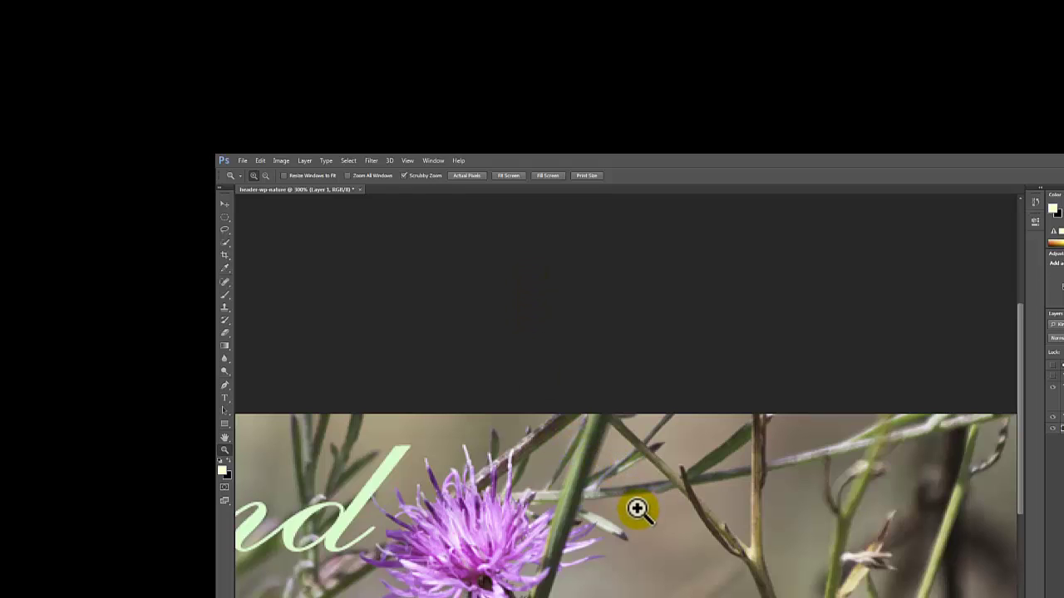
left_click(407, 161)
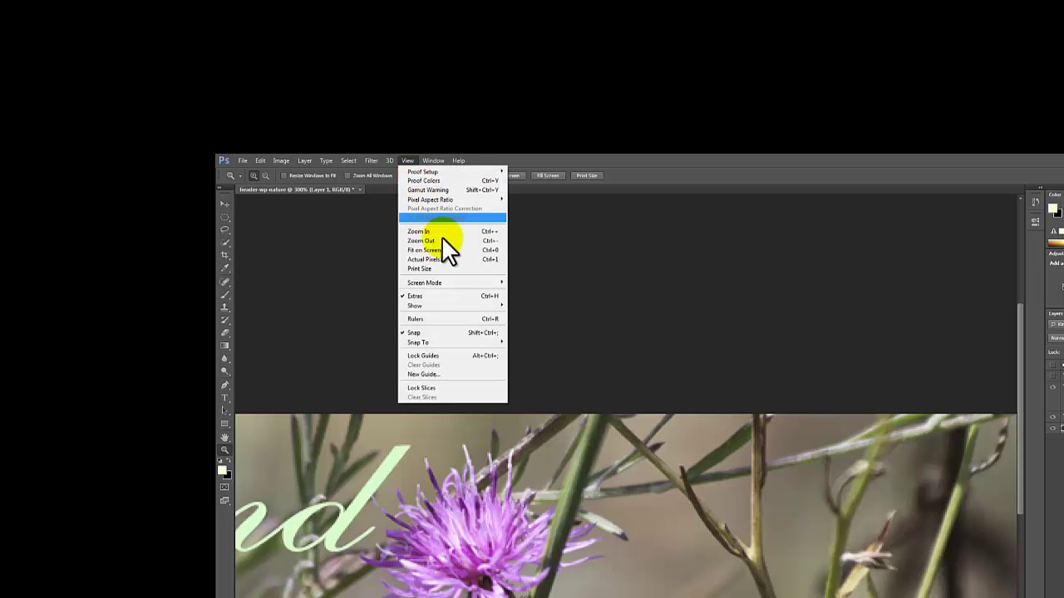
left_click(447, 258)
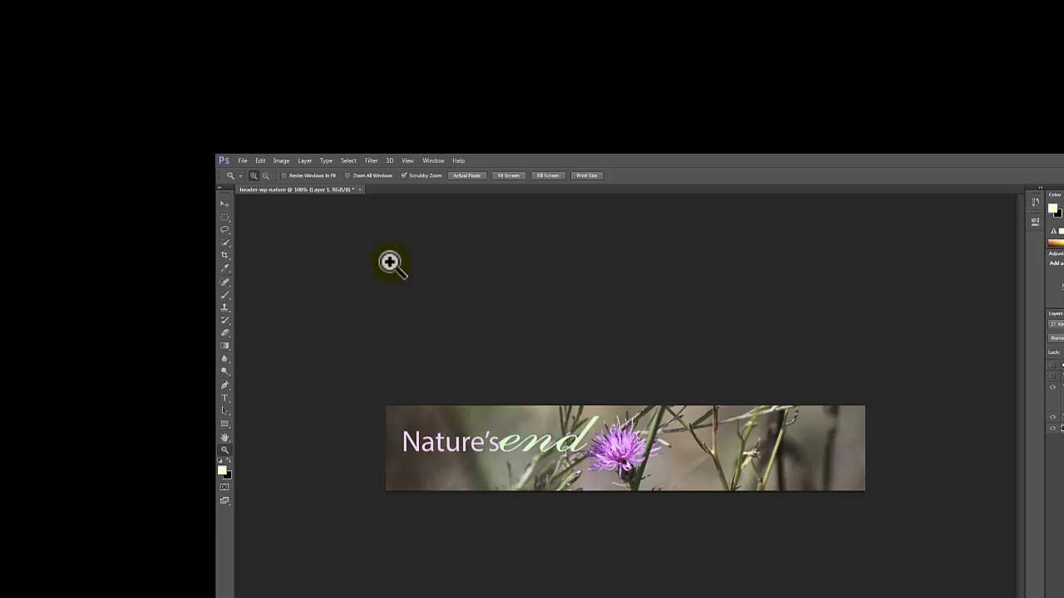
left_click(407, 161)
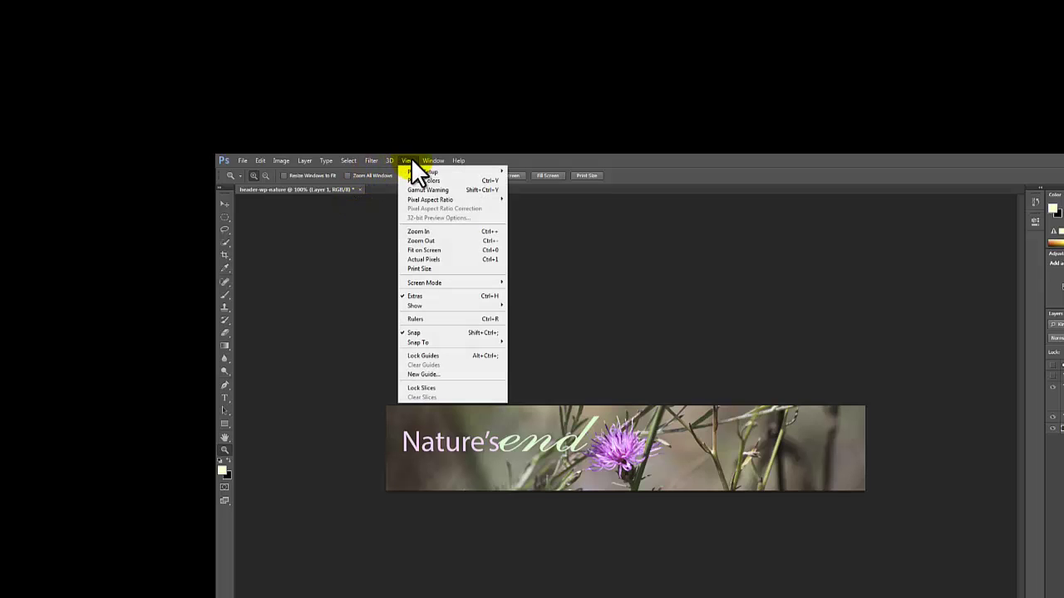
left_click(416, 258)
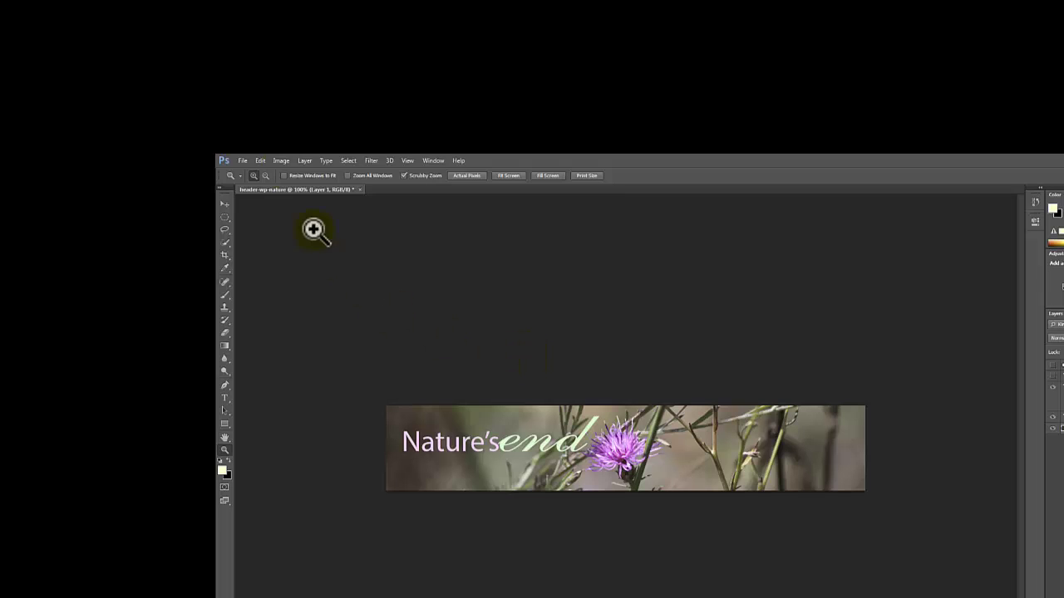
Step: Save the layered header as header-wp-nature in Photoshop PSD format with Maximize Compatibility enabled
left_click(240, 161)
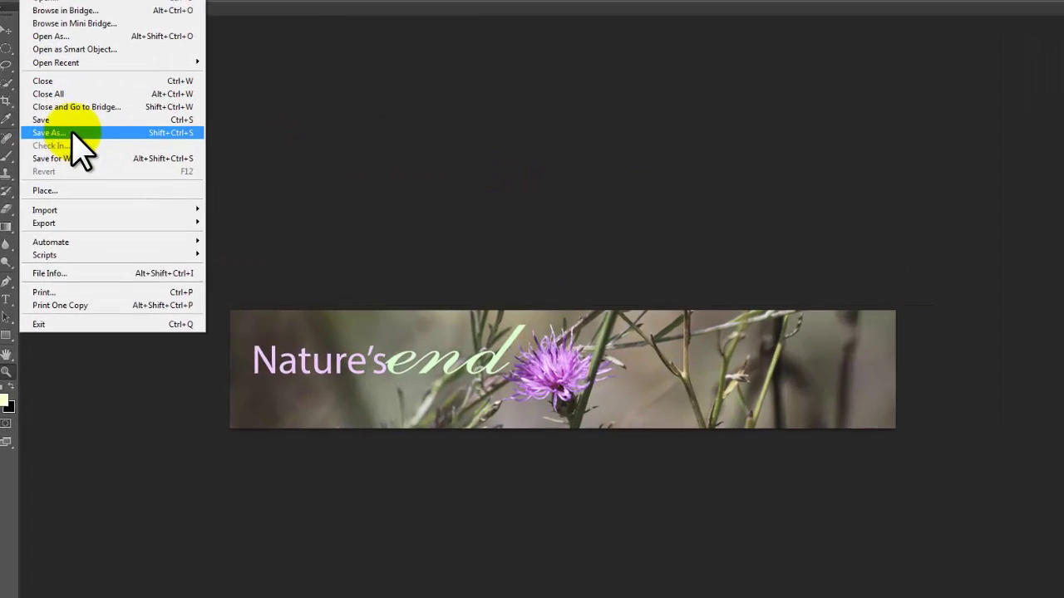
left_click(73, 133)
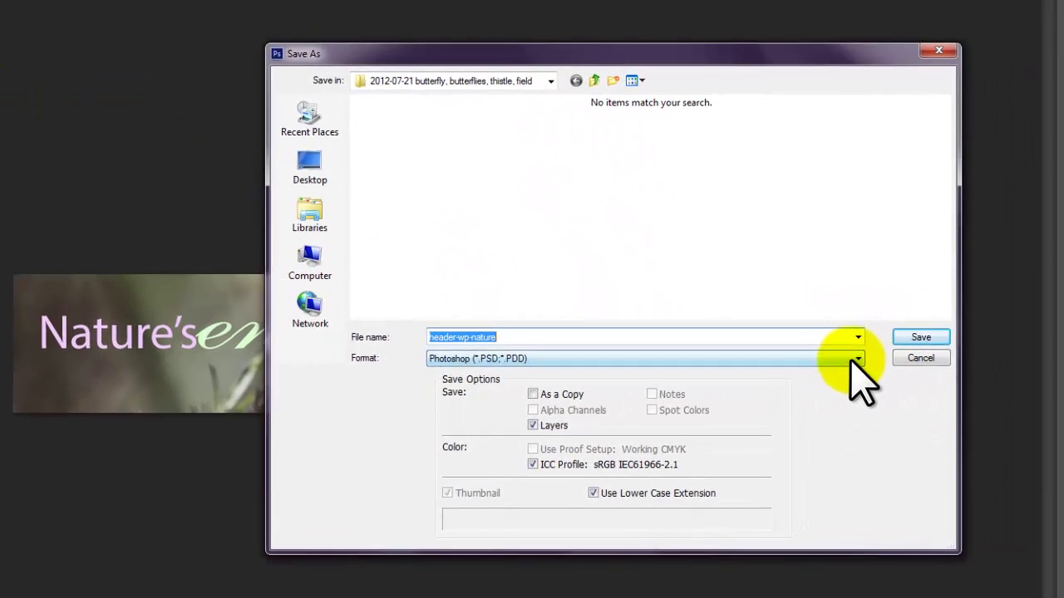
left_click(962, 358)
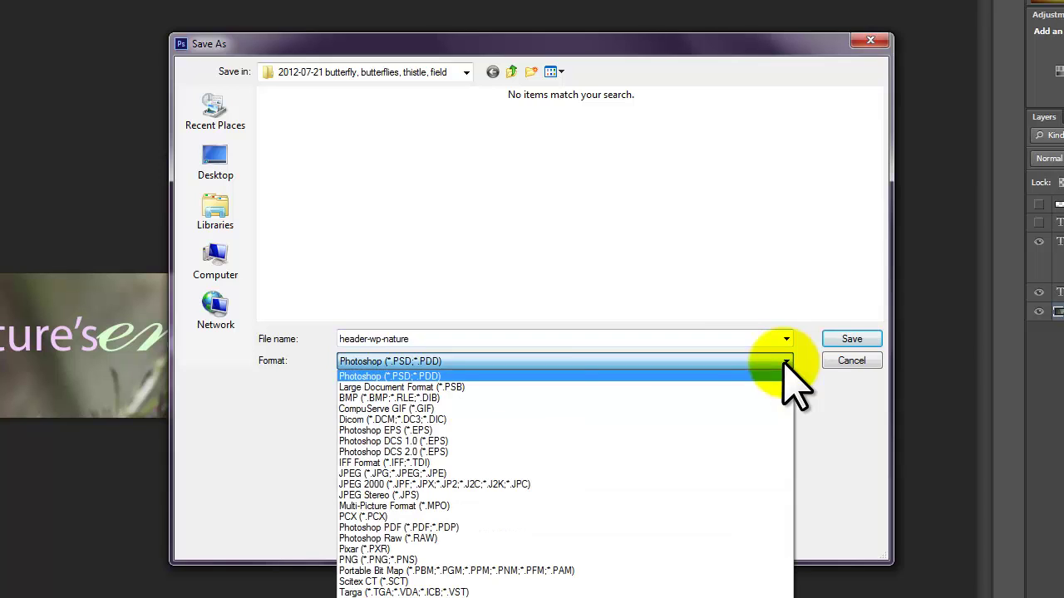
left_click(457, 376)
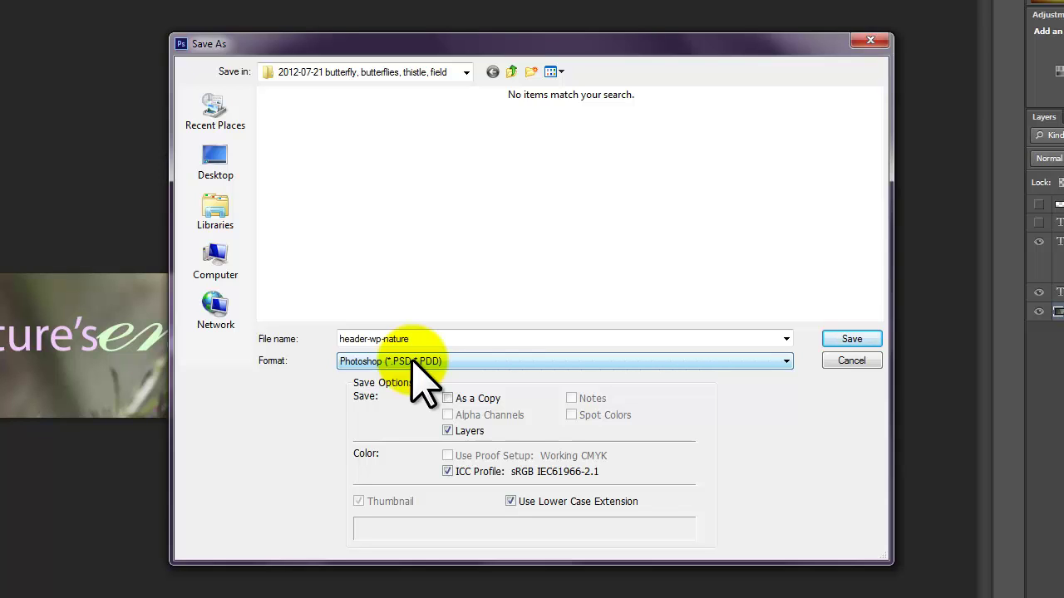
left_click(840, 339)
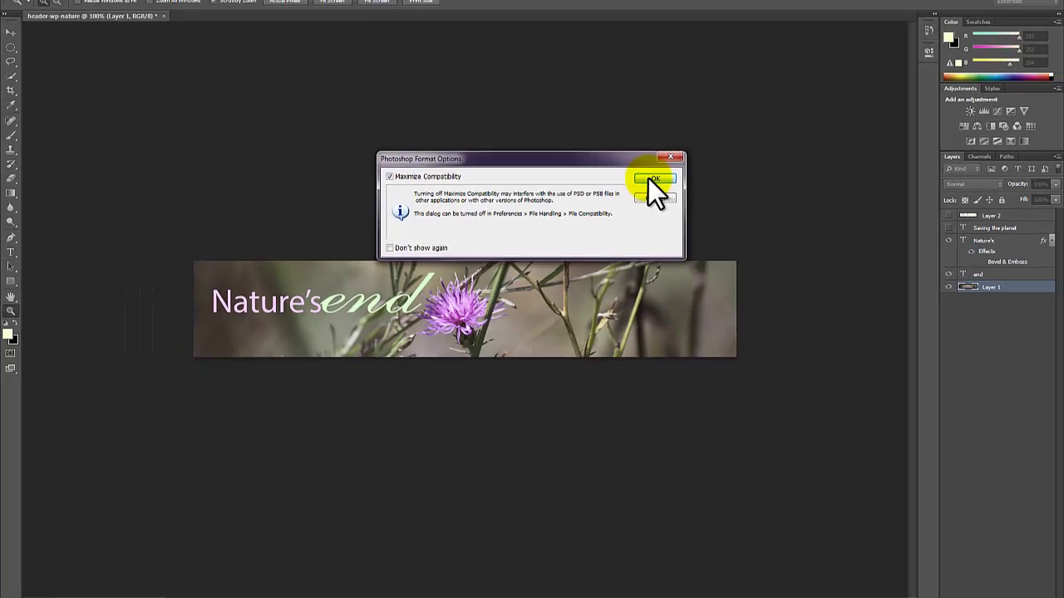
left_click(601, 150)
Step: Start a Save for Web export of the header and set its file format to JPEG
left_click(37, 3)
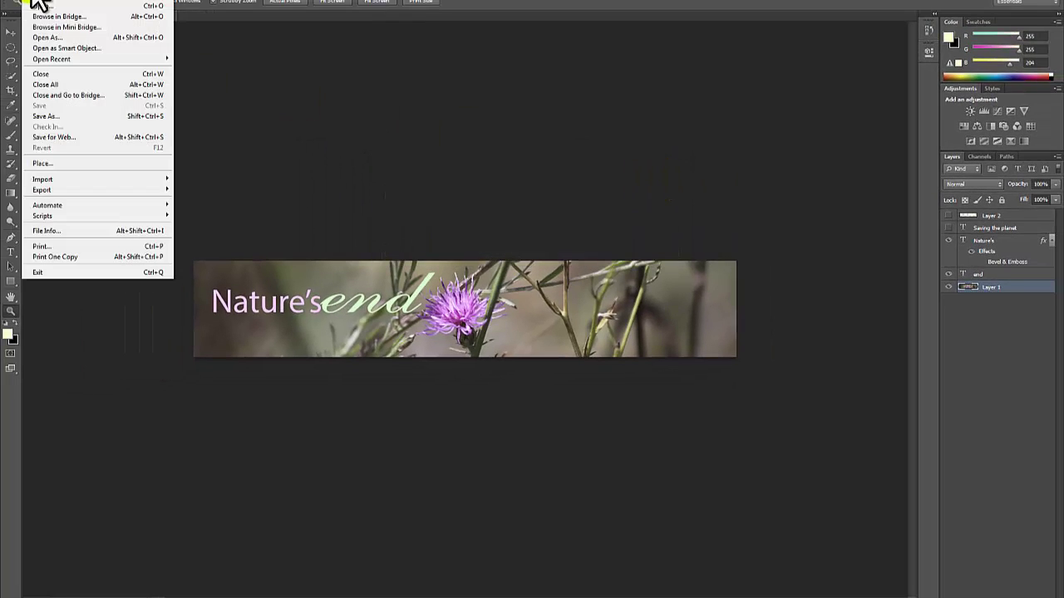
left_click(65, 136)
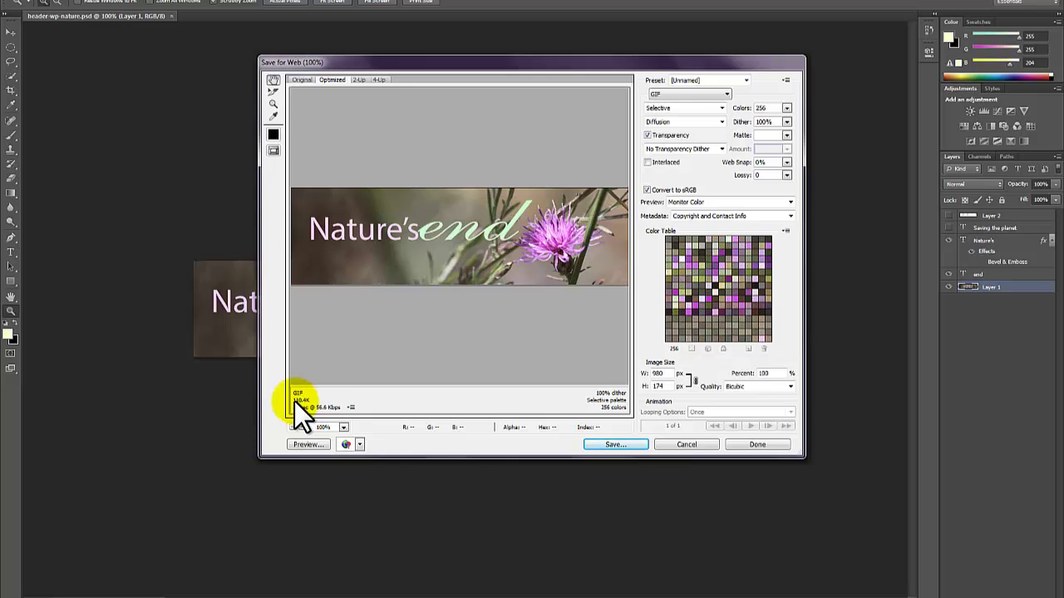
left_click(728, 94)
left_click(683, 111)
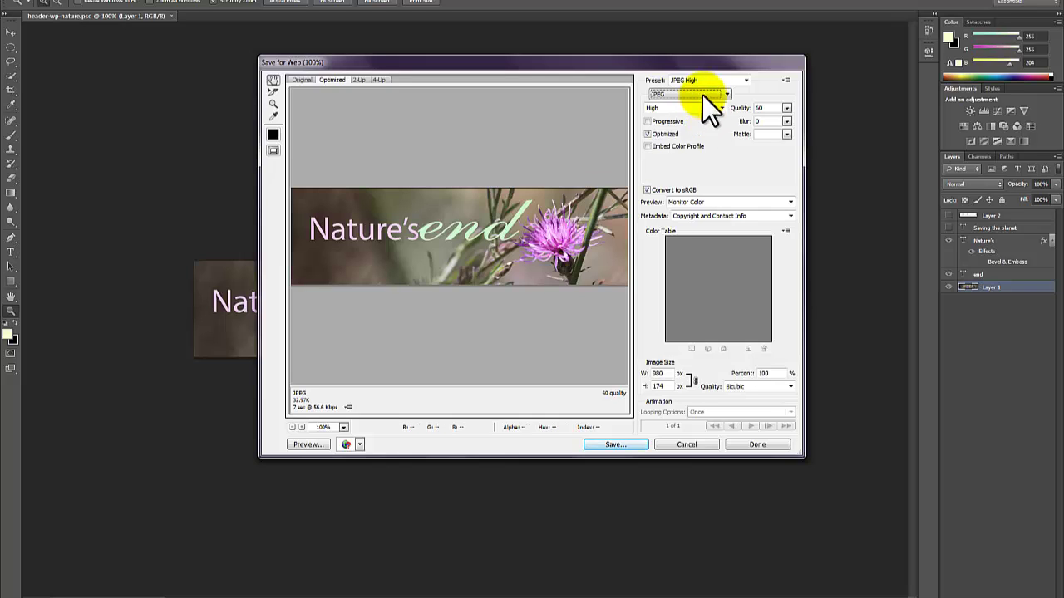
left_click(729, 93)
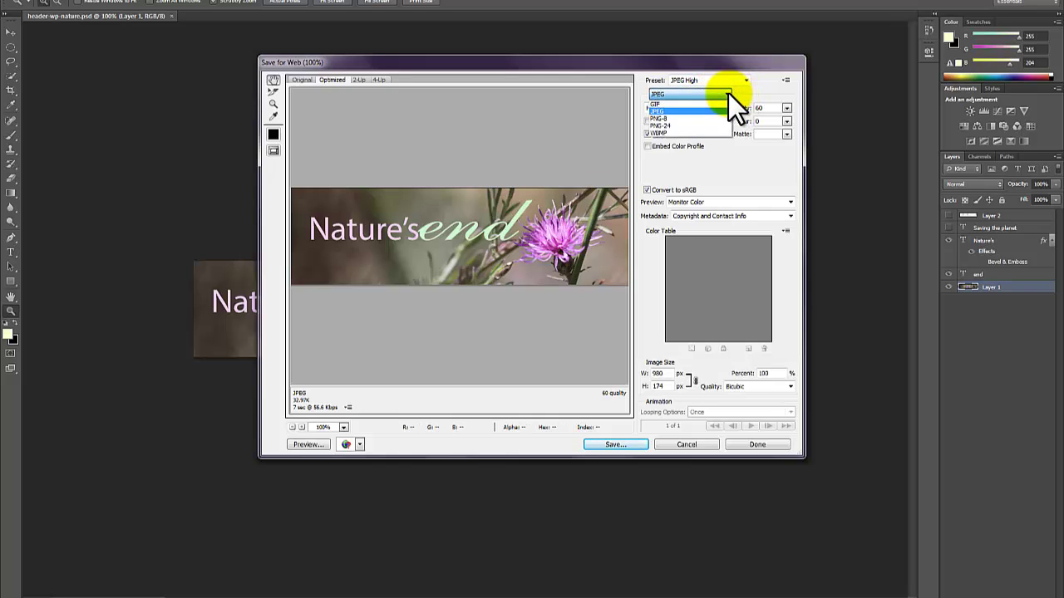
left_click(659, 113)
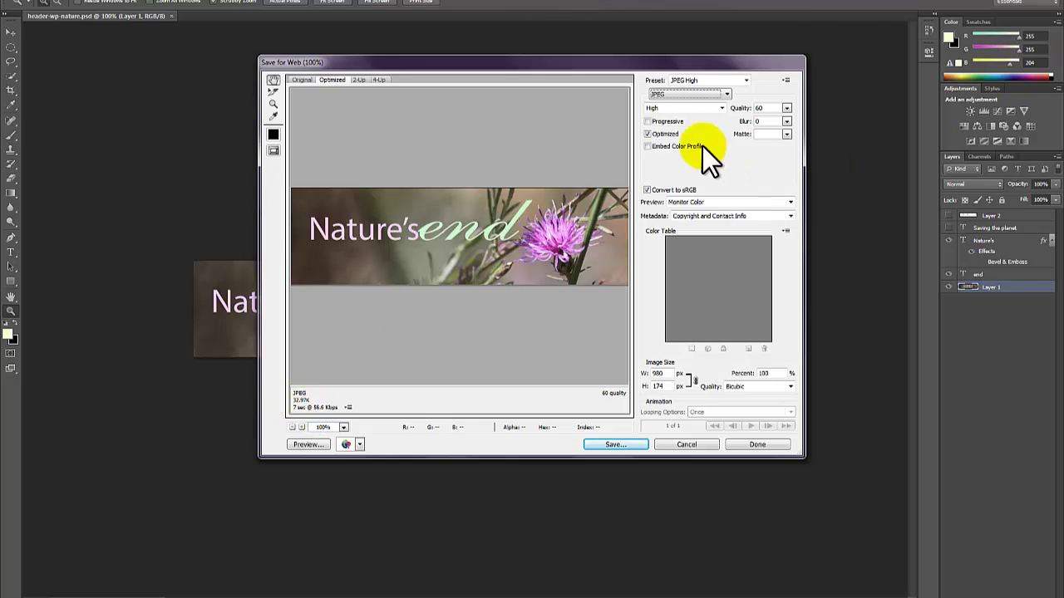
Step: Try the Maximum JPEG quality level, then lower the quality to 68
left_click(722, 109)
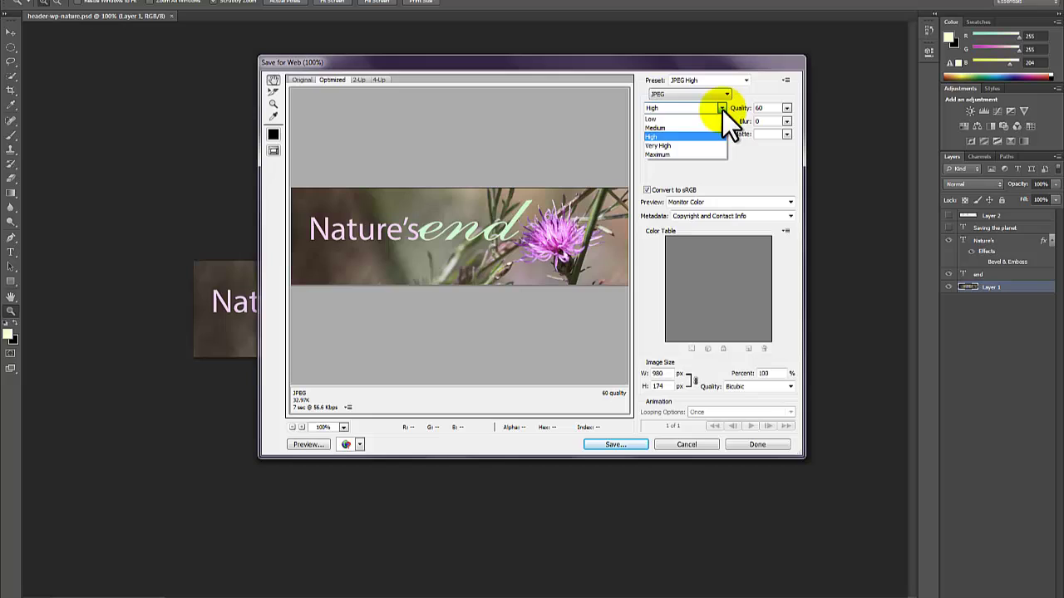
left_click(673, 153)
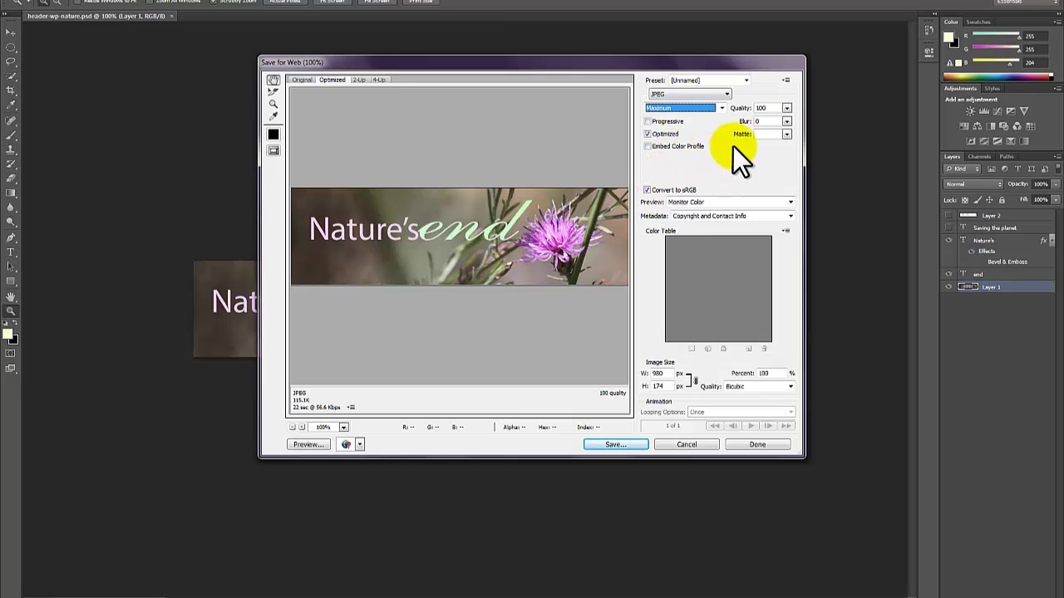
left_click(785, 107)
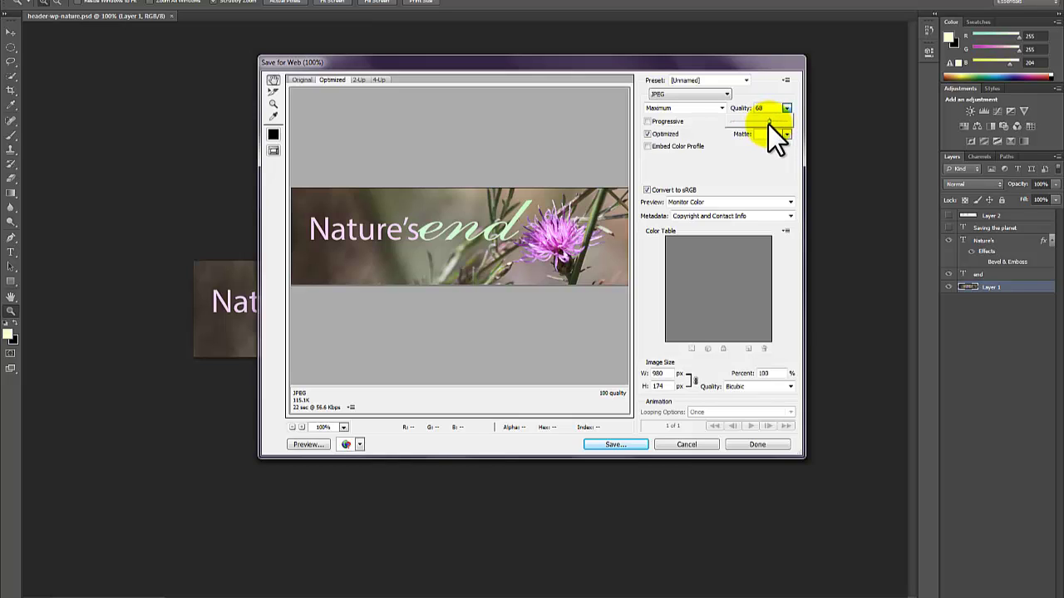
left_click_drag(768, 124, 761, 125)
left_click(715, 167)
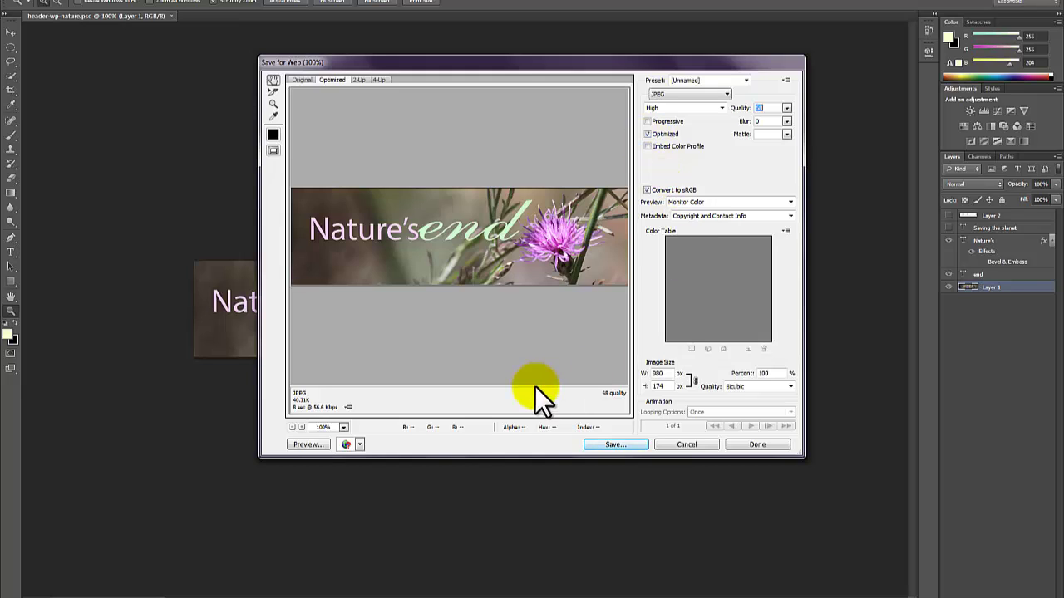
Step: Compare the original with the JPEG versions in 2-Up and 4-Up previews, bringing the title and flower into view
left_click(357, 80)
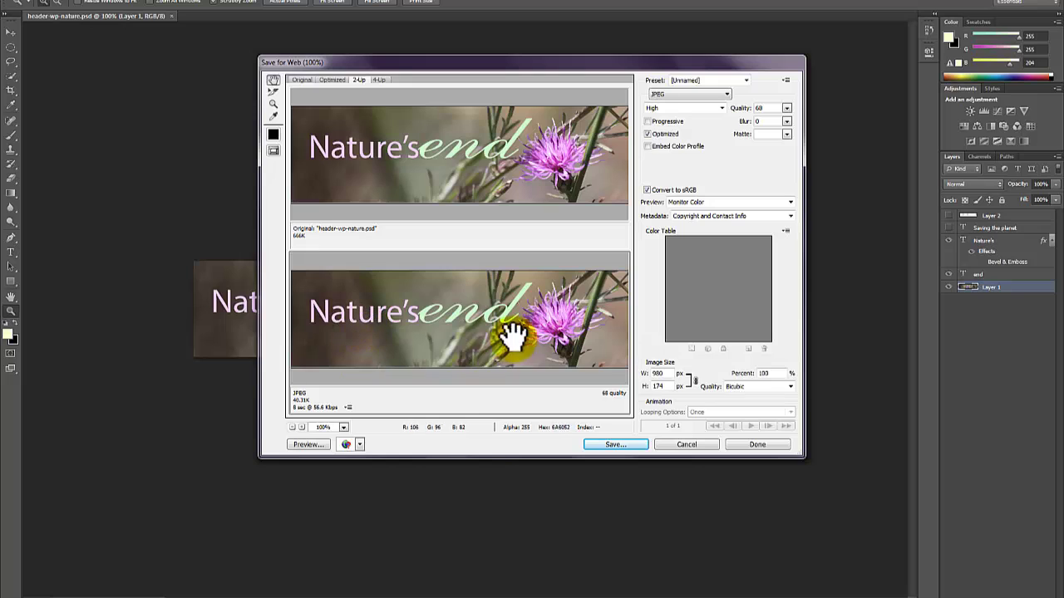
left_click(381, 80)
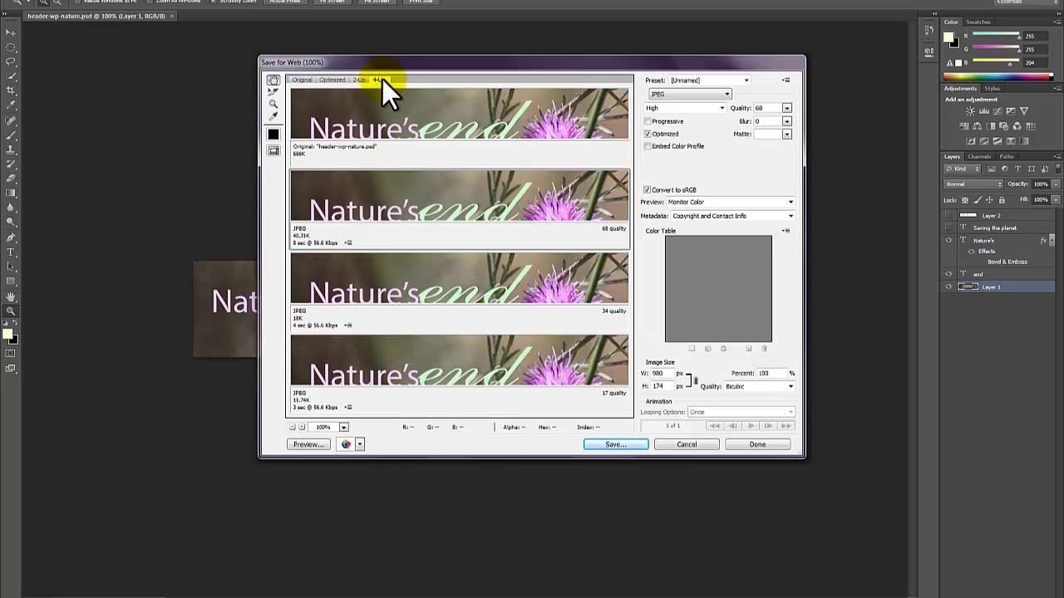
mouse_move(448, 188)
left_mouse_down()
mouse_move(451, 209)
mouse_move(451, 173)
mouse_move(456, 191)
left_mouse_up()
left_click_drag(463, 184, 464, 191)
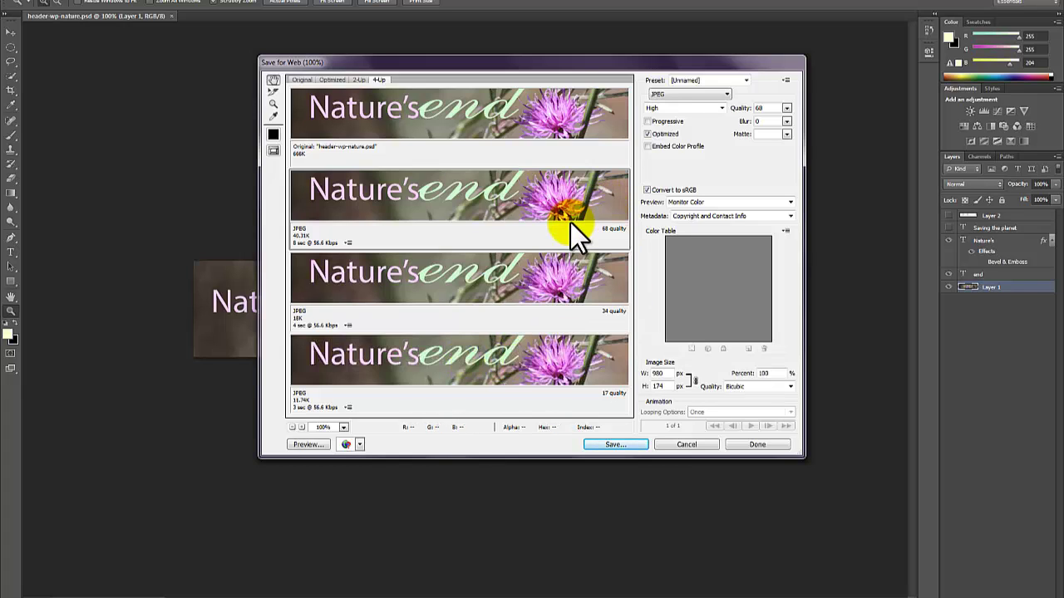
Step: Raise the JPEG quality of the selected preview to 96
left_click(787, 109)
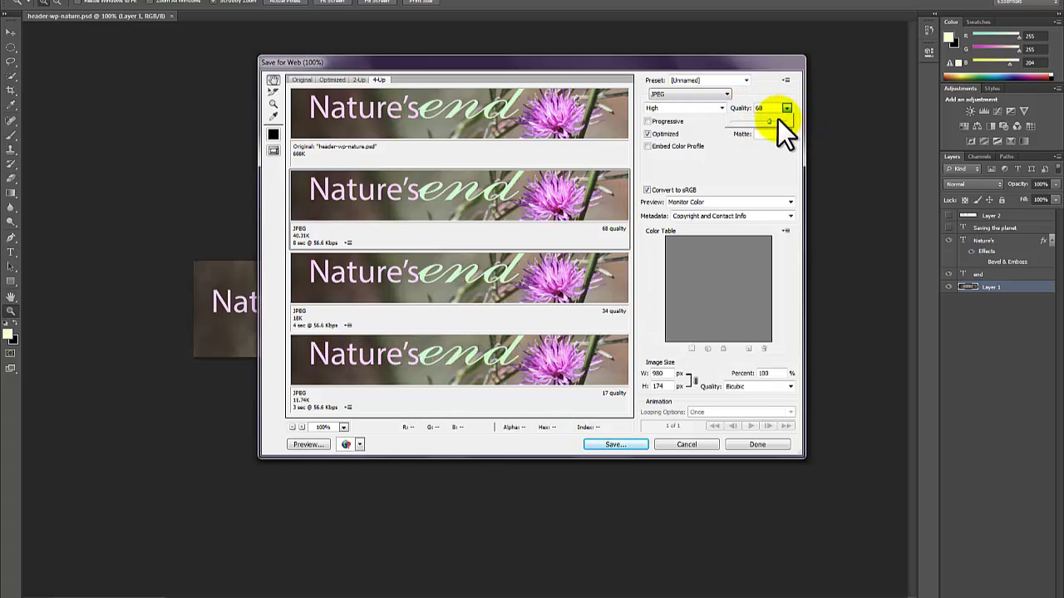
left_click_drag(768, 121, 783, 125)
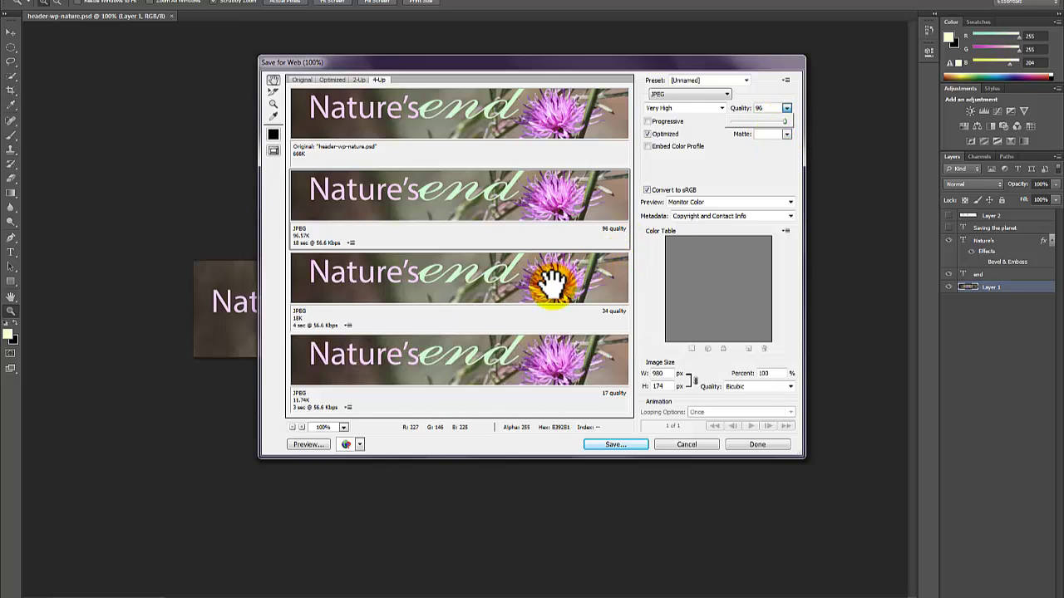
left_click(518, 197)
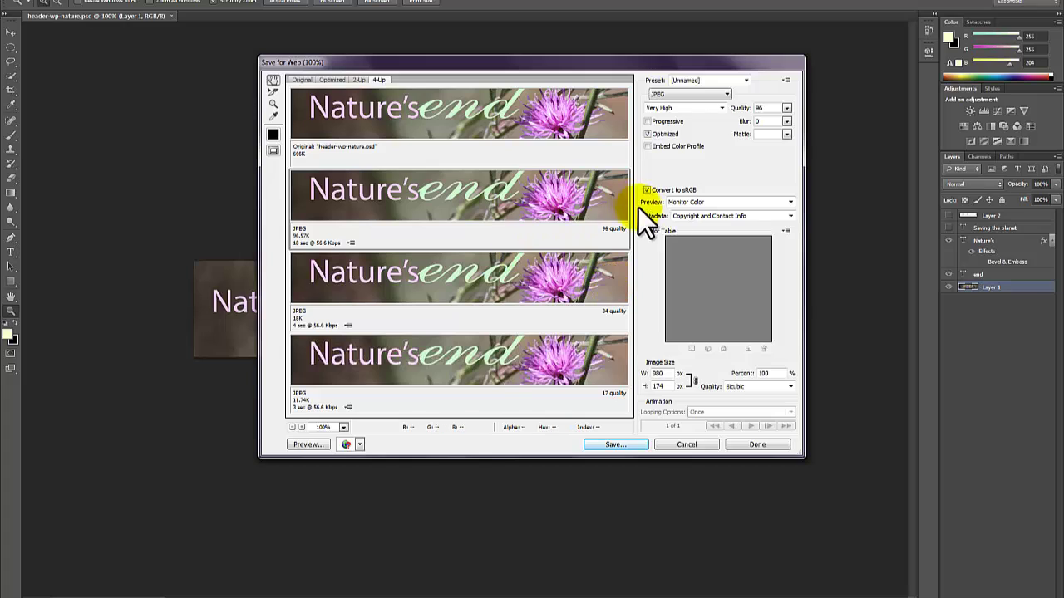
Step: Set the selected preview's JPEG quality to 58 and save the optimized image as header-wp-nature in My Documents
left_click(786, 109)
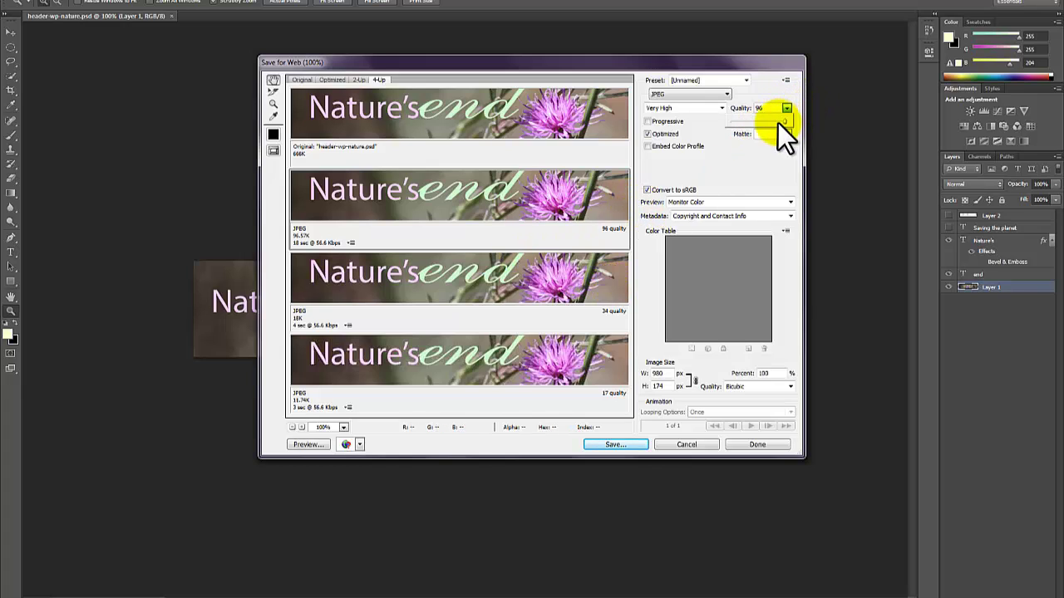
left_click_drag(764, 126, 764, 125)
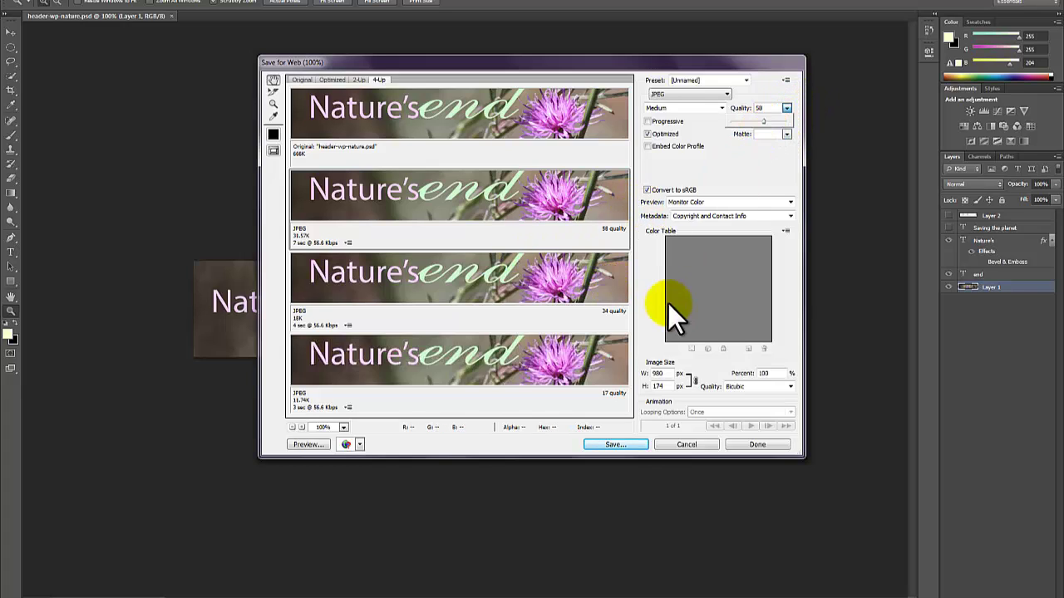
left_click(631, 442)
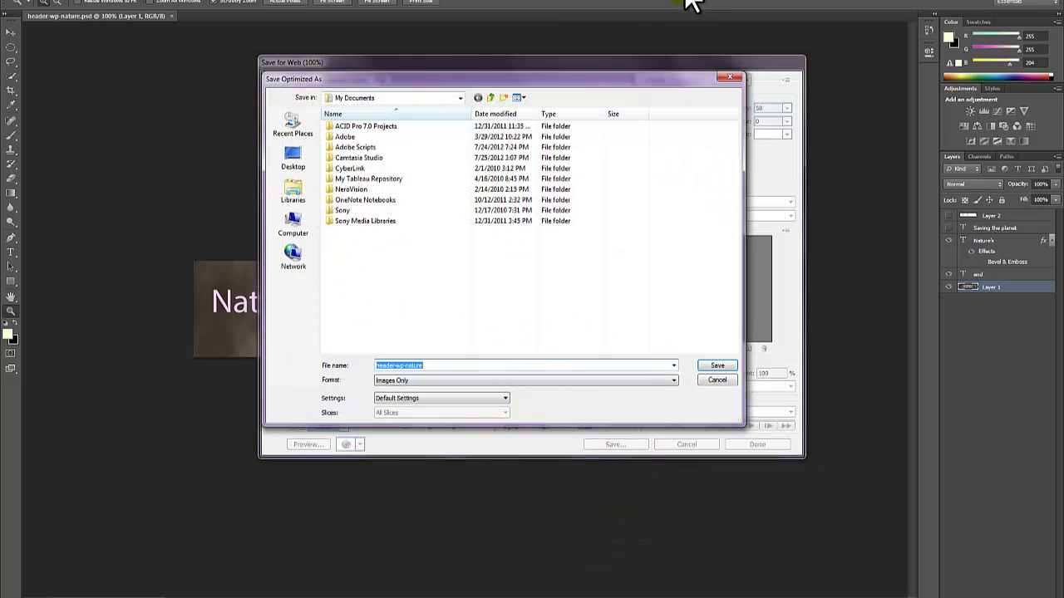
left_click(717, 367)
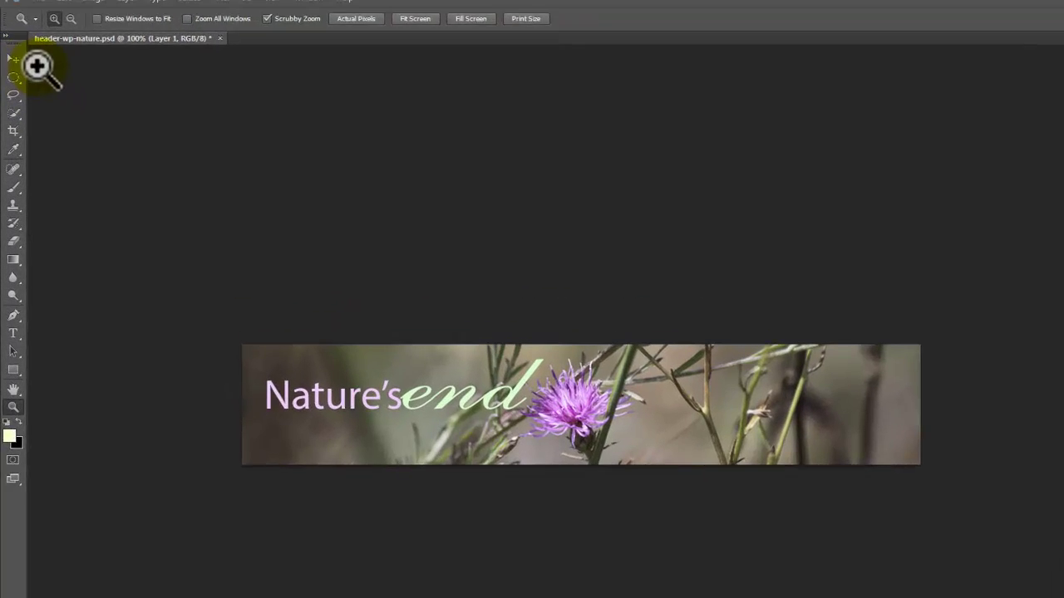
Step: Hide the "Nature's" text layer and move the "end" text over the stems to the right of the flower
left_click(15, 86)
left_click_drag(442, 494, 541, 511)
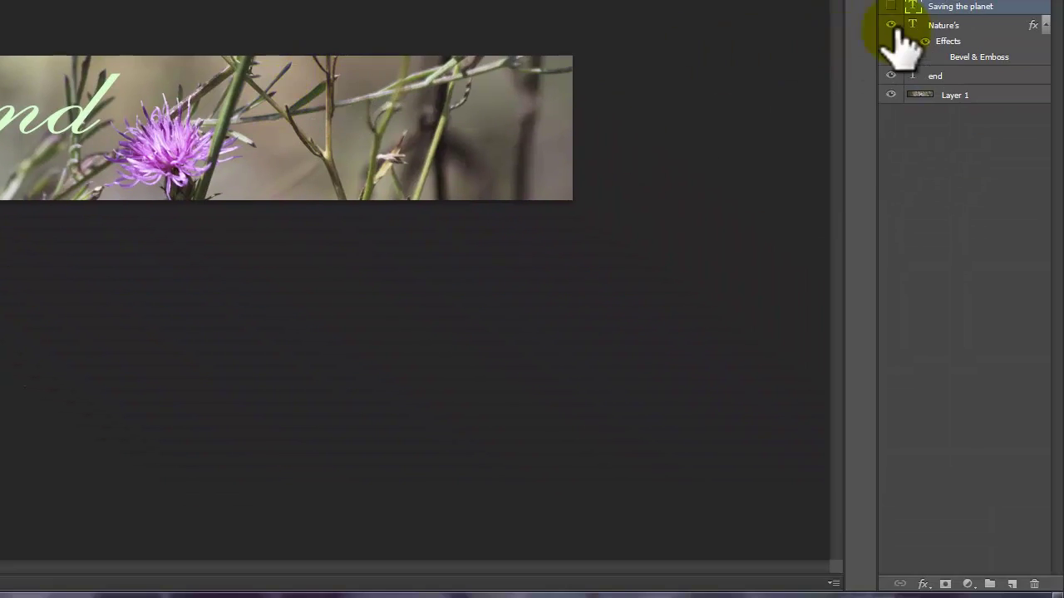
left_click(891, 26)
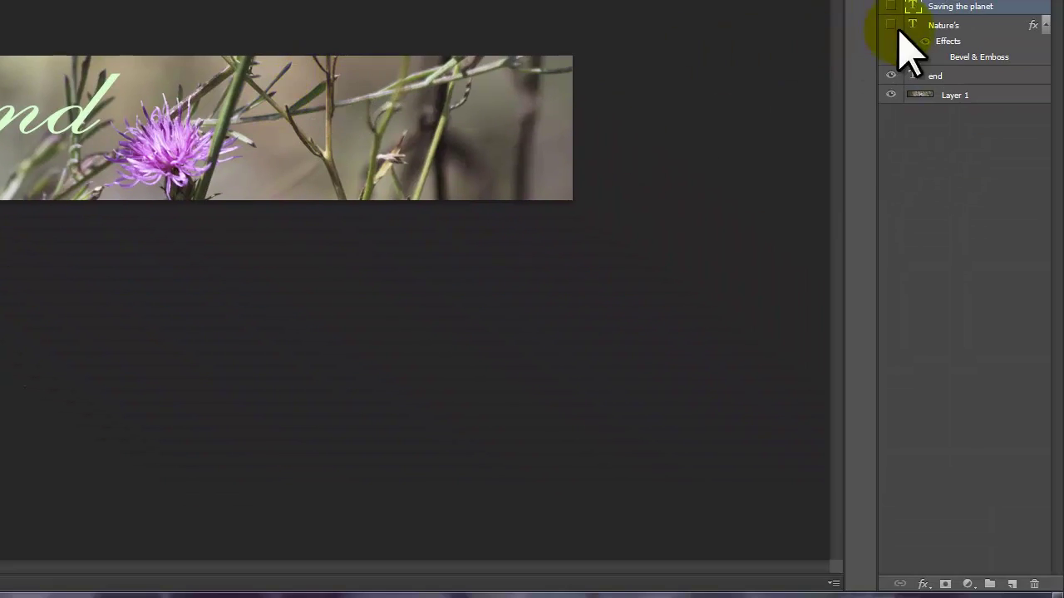
left_click(947, 76)
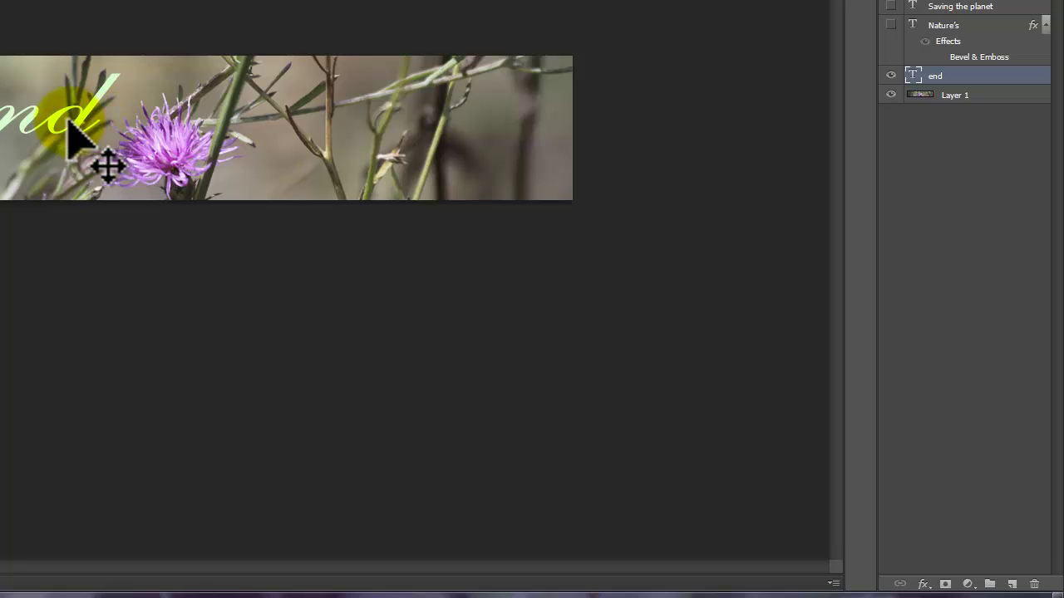
left_click_drag(70, 120, 460, 151)
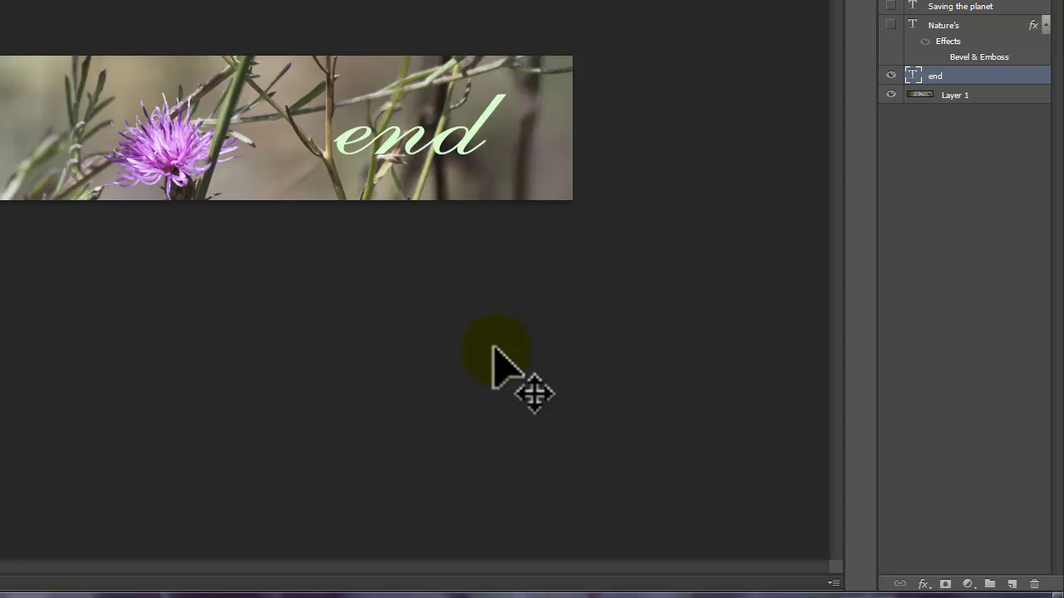
left_click(864, 596)
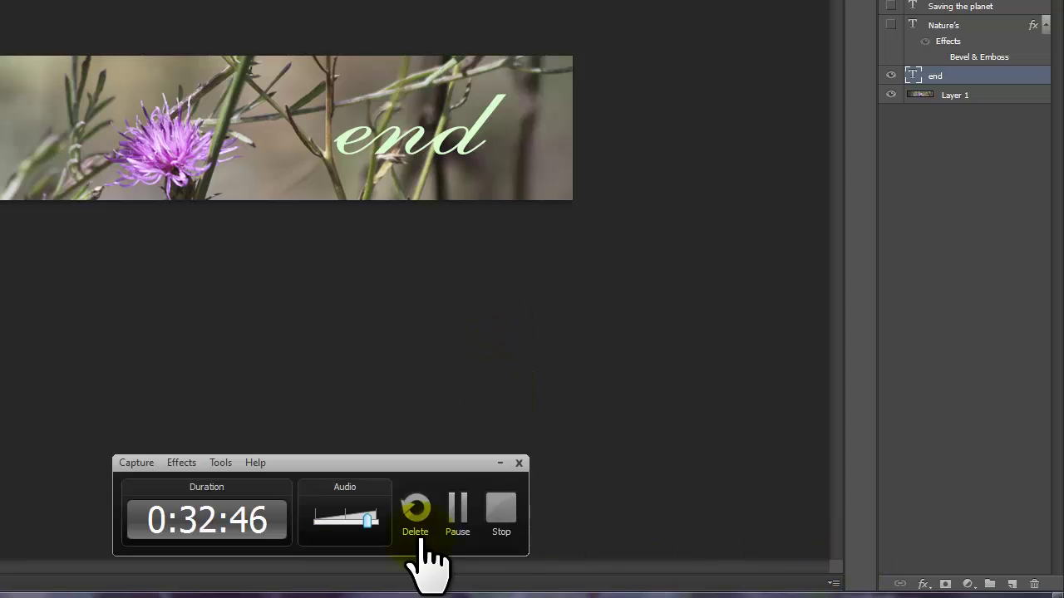